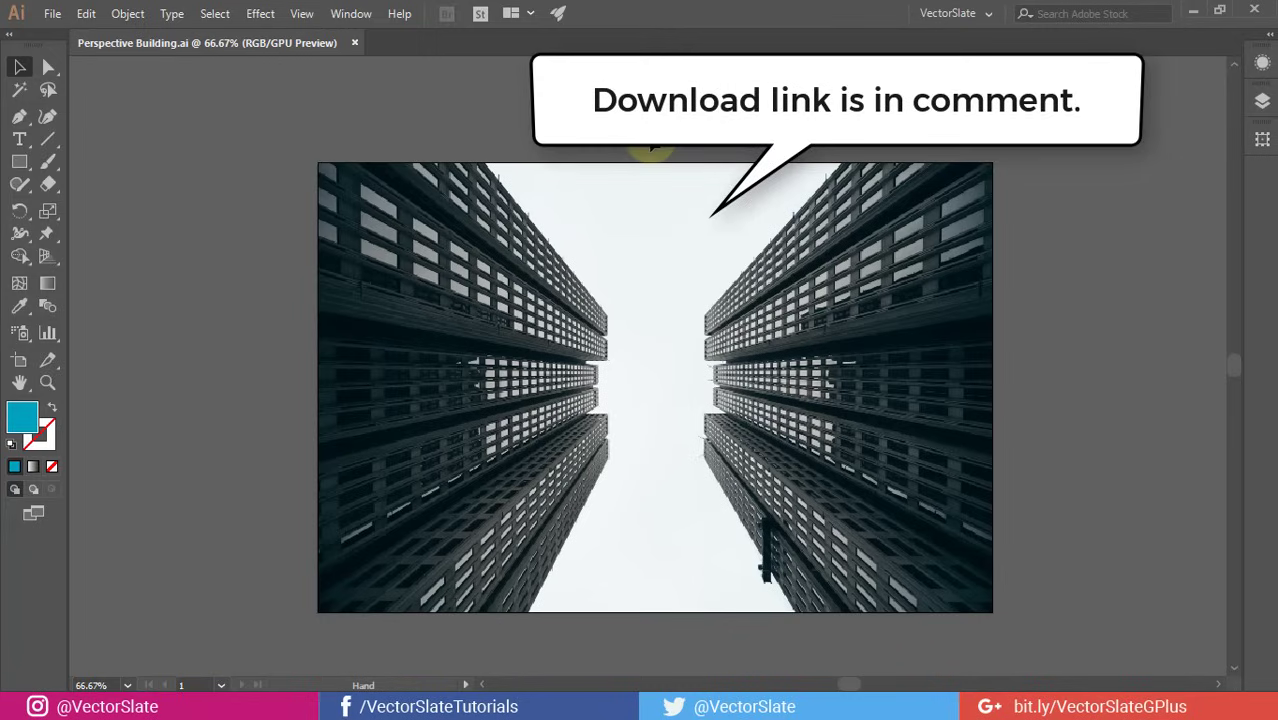
{"action": "left_click_drag", "start_coordinate": [651, 149], "coordinate": [648, 613]}
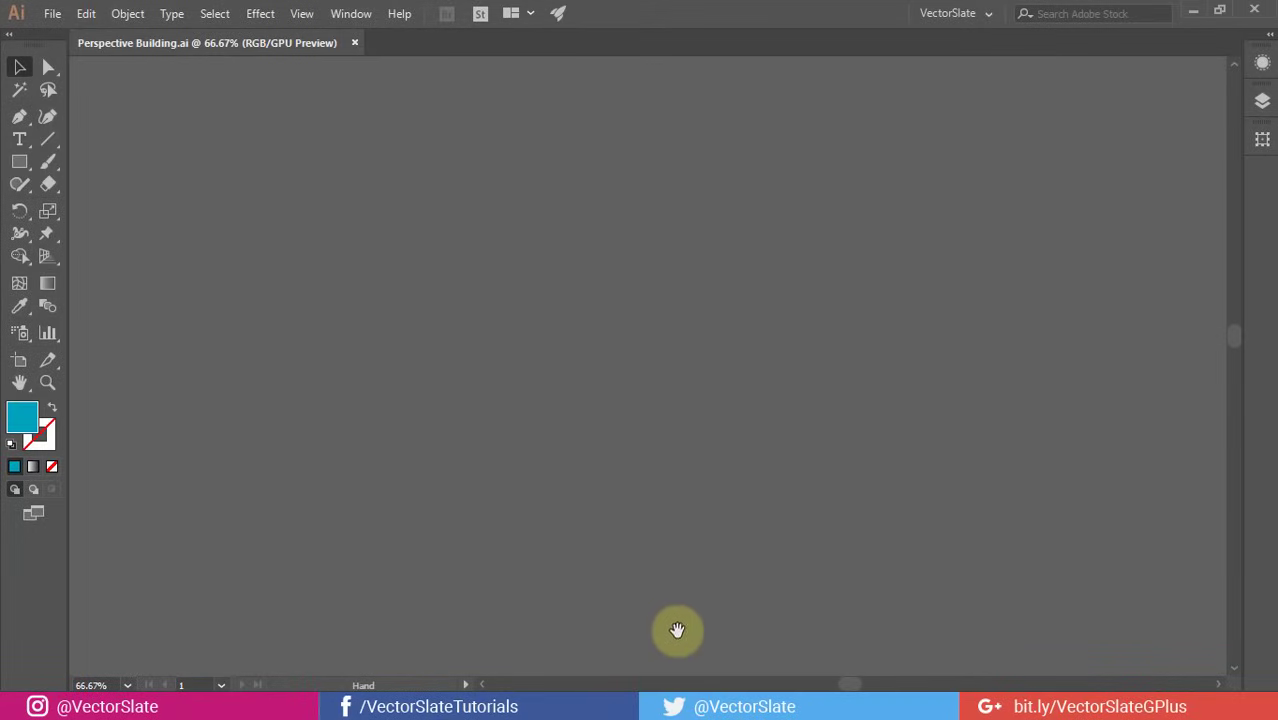
{"action": "left_click_drag", "start_coordinate": [676, 628], "coordinate": [662, 130]}
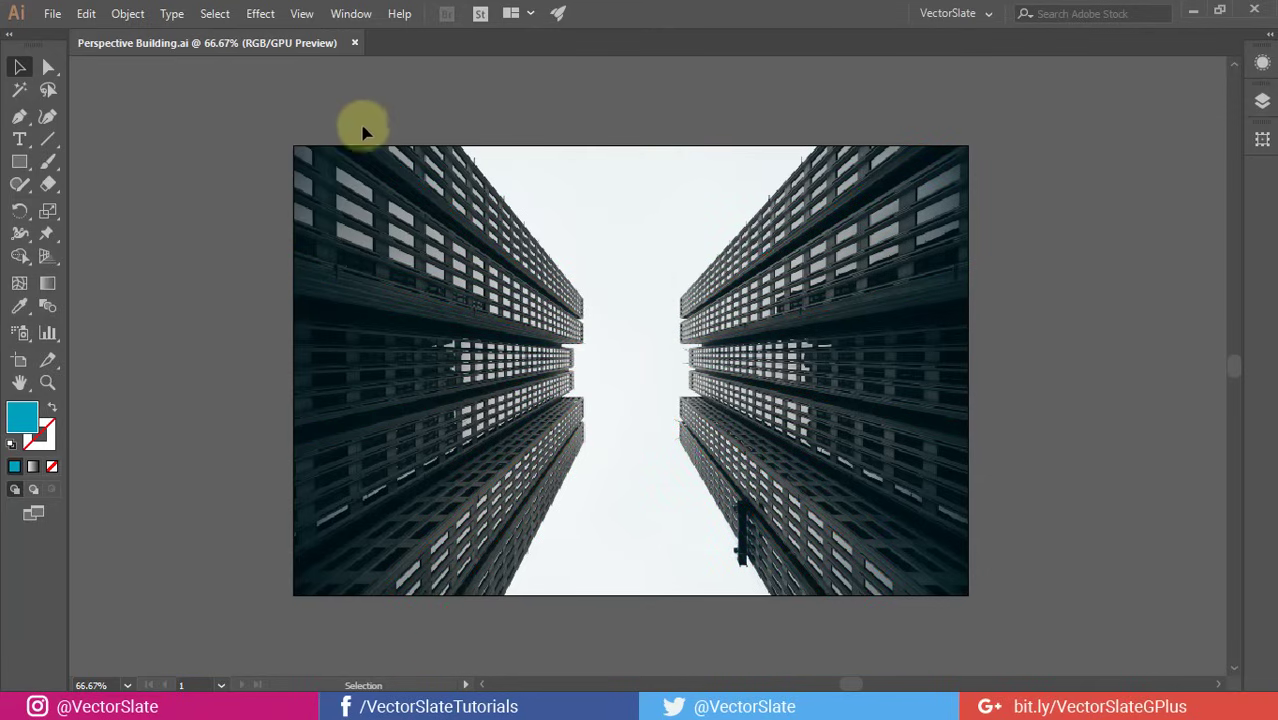
- Activate the Perspective Grid Tool and detach its tool group as a floating palette beside the artboard
{"action": "left_click", "coordinate": [45, 266]}
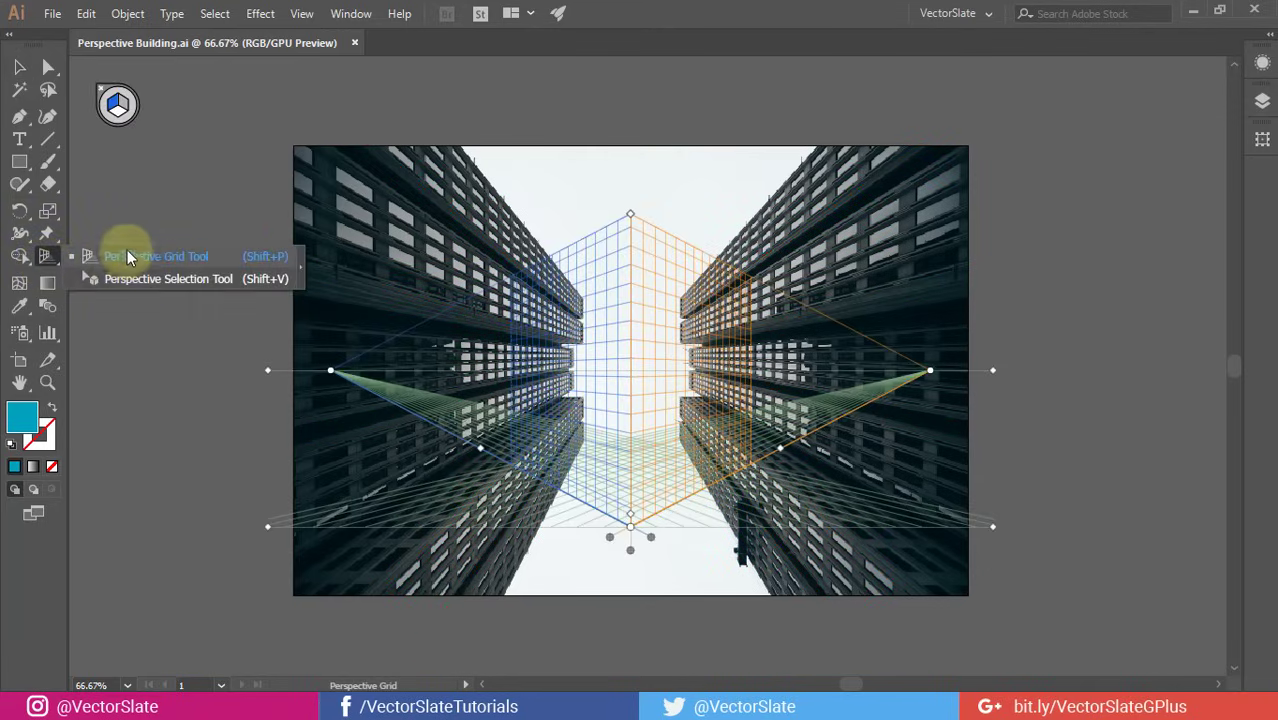
{"action": "left_click", "coordinate": [249, 285]}
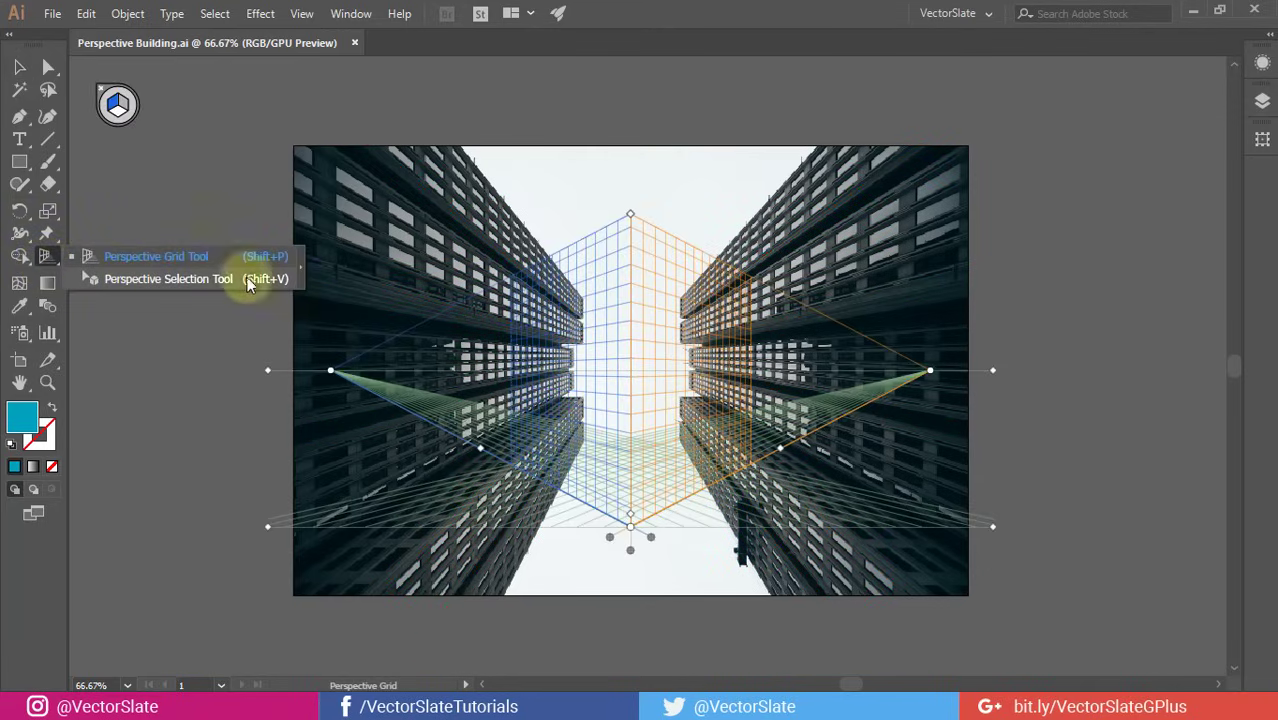
{"action": "left_click", "coordinate": [300, 267]}
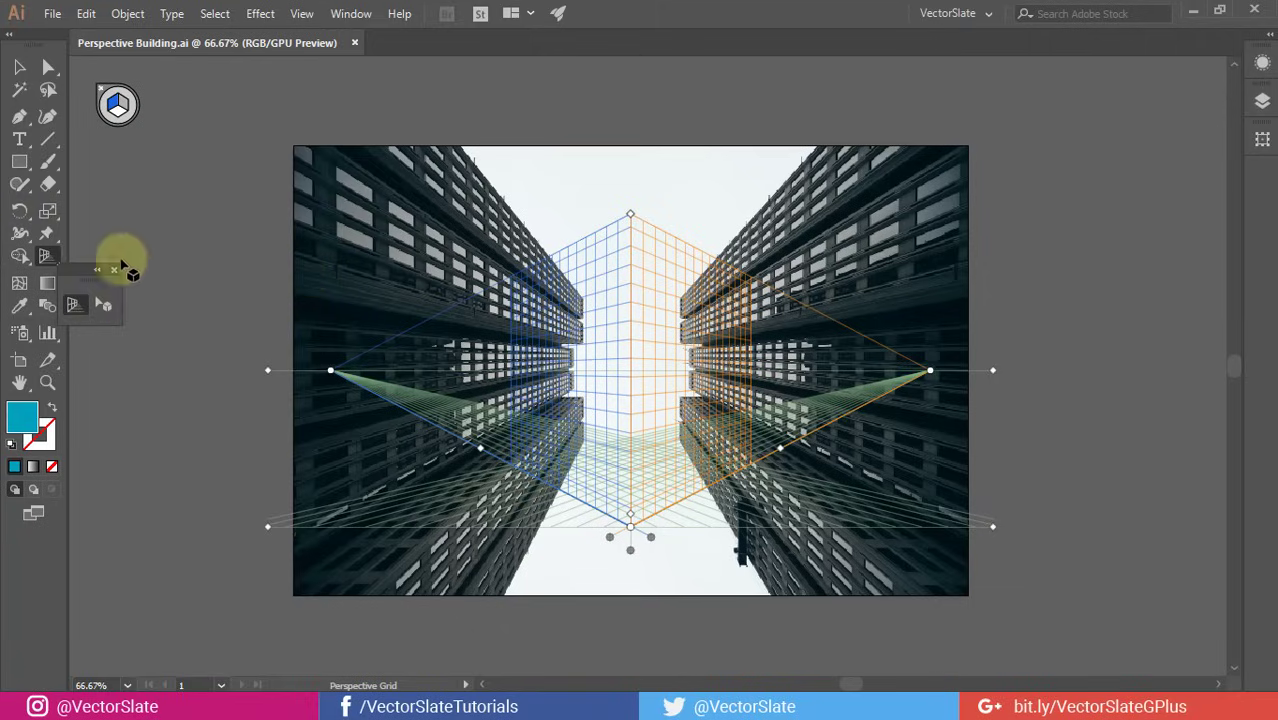
{"action": "left_click_drag", "start_coordinate": [80, 262], "coordinate": [228, 150]}
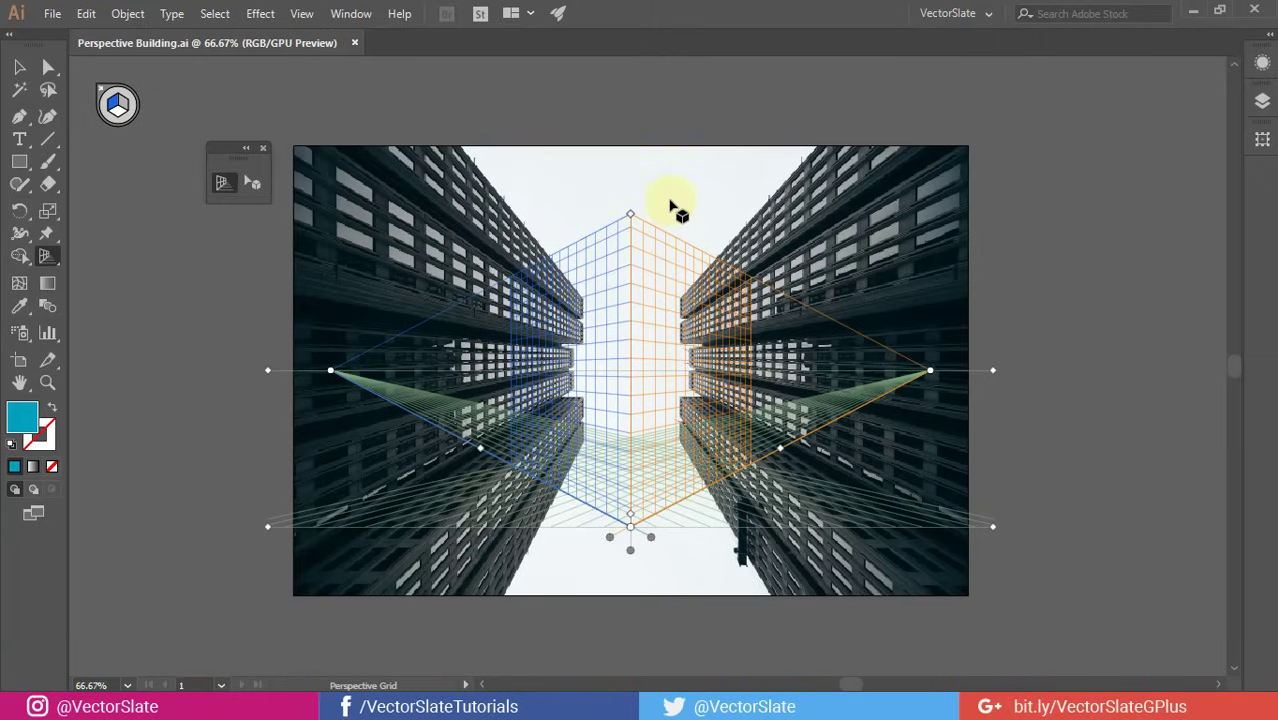
- Switch the perspective grid to the one-point preset [1P-Normal View]
{"action": "left_click", "coordinate": [306, 16]}
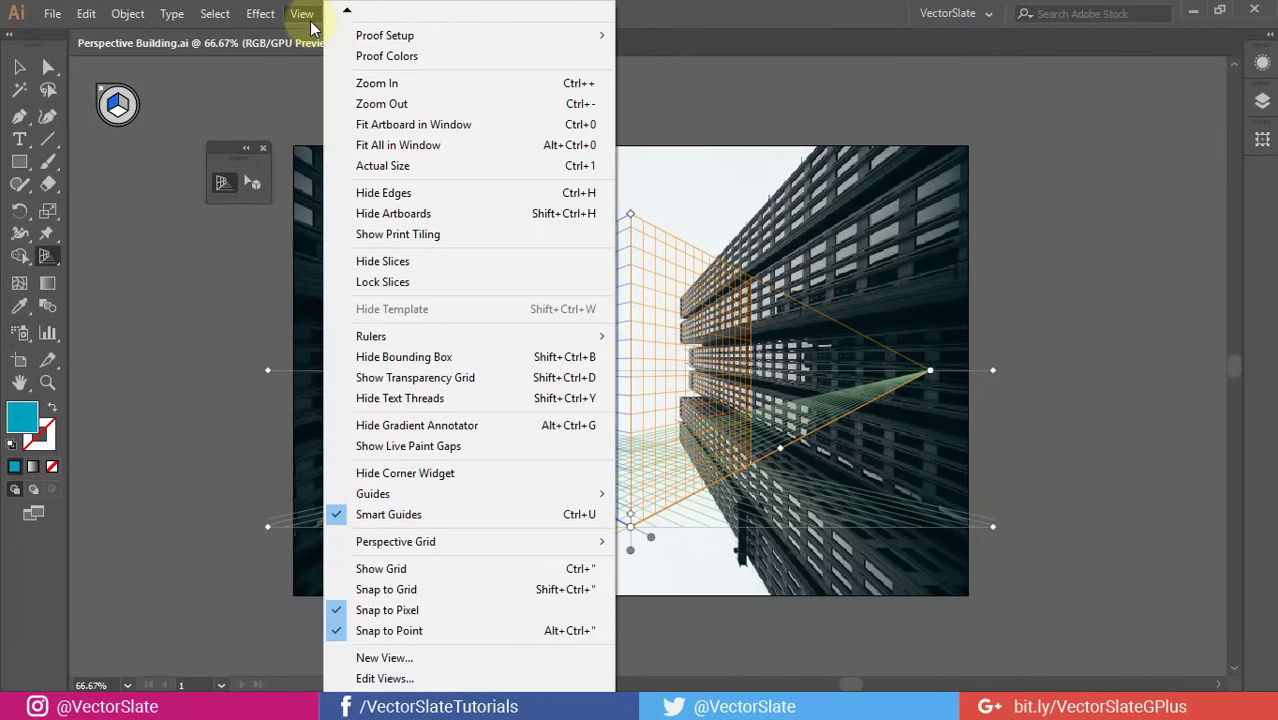
{"action": "mouse_move", "coordinate": [392, 548]}
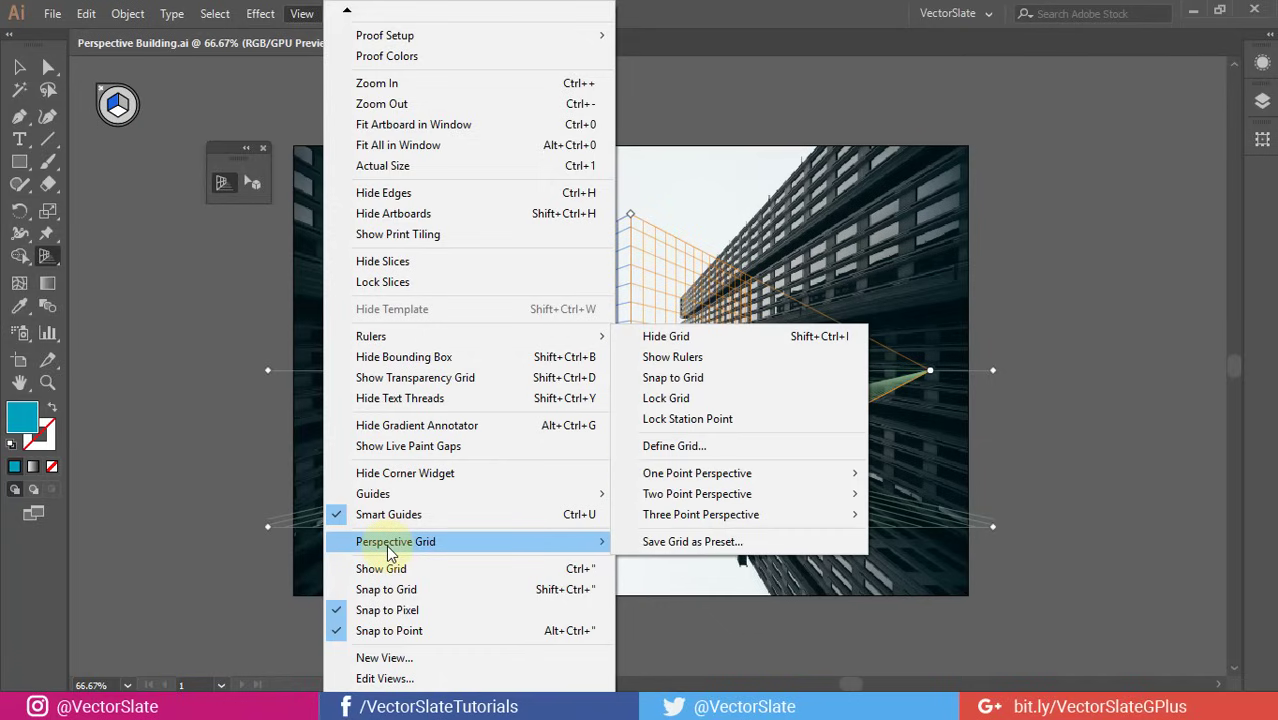
{"action": "mouse_move", "coordinate": [806, 478]}
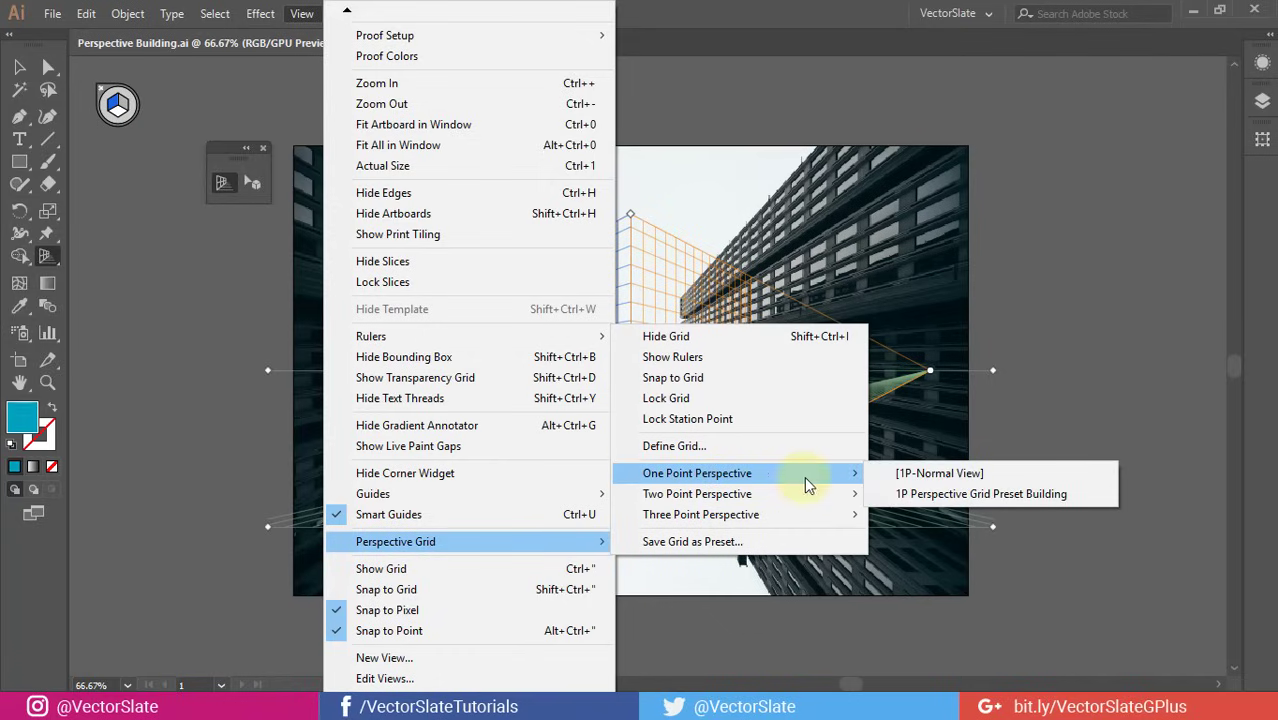
{"action": "left_click", "coordinate": [956, 475]}
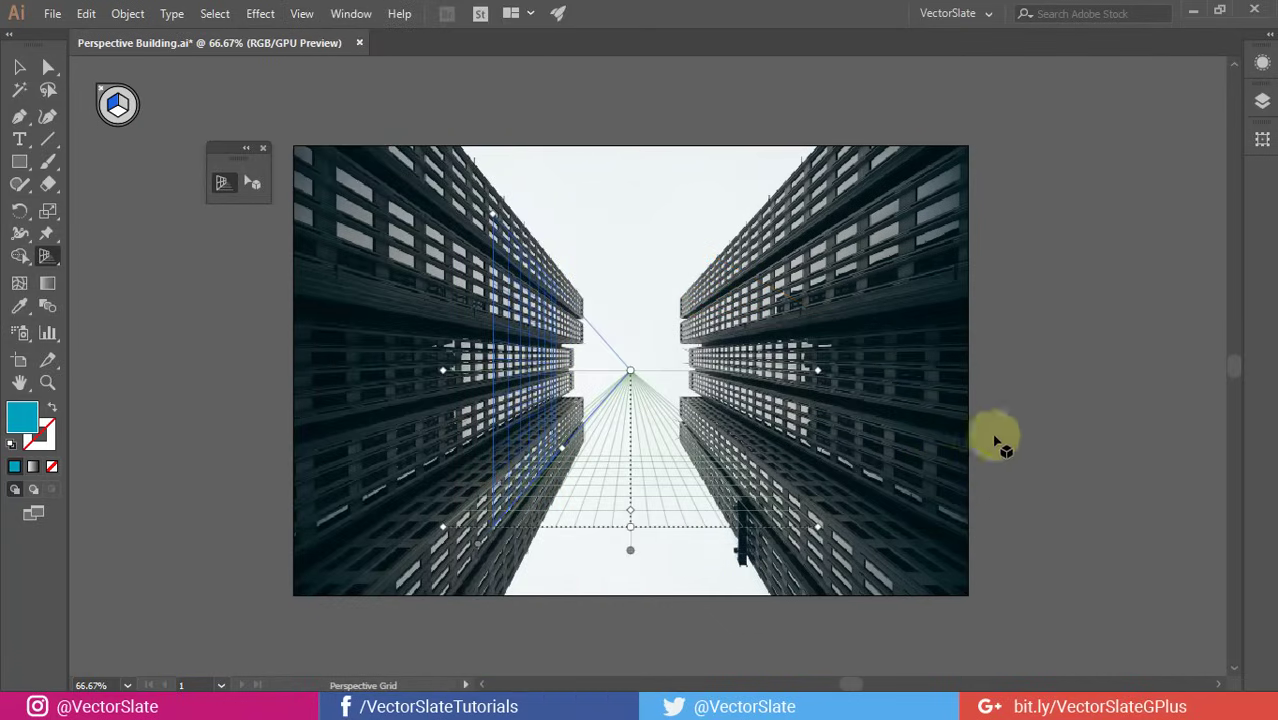
- Hide the Opacity 100% and Opacity 70% layers and save the document
{"action": "left_click", "coordinate": [1261, 101]}
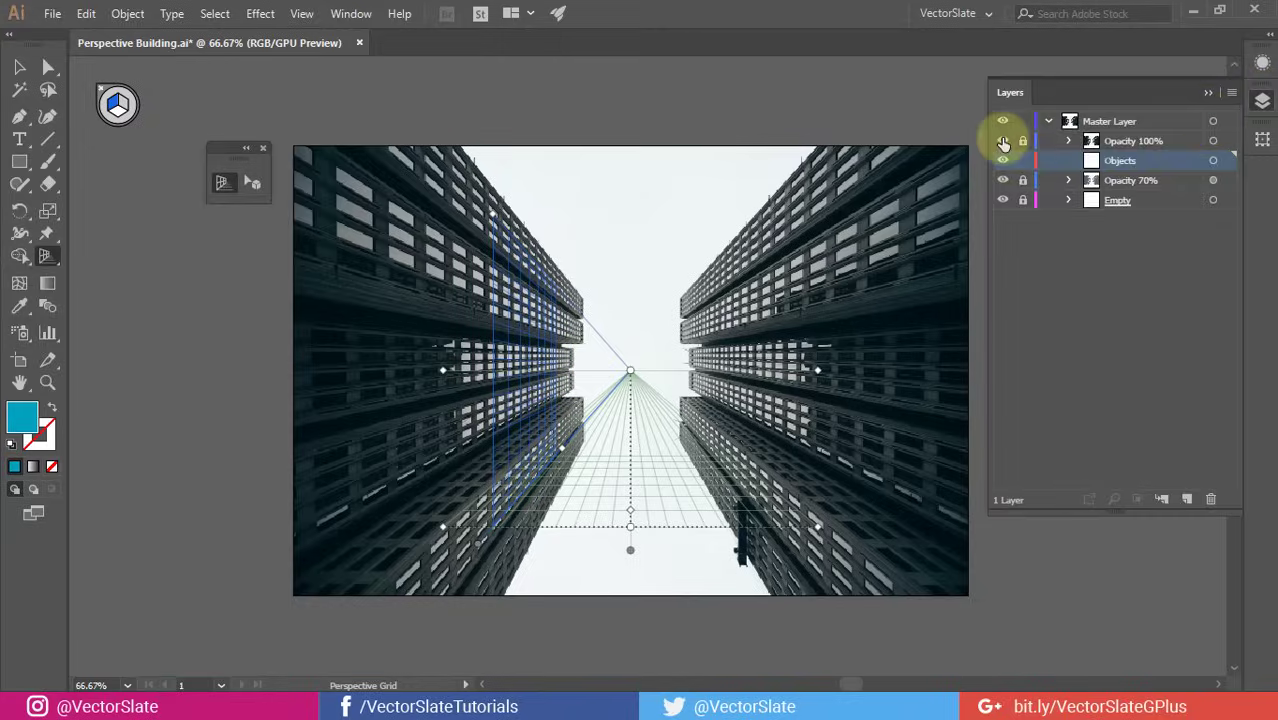
{"action": "left_click", "coordinate": [1002, 140]}
{"action": "left_click", "coordinate": [1002, 180]}
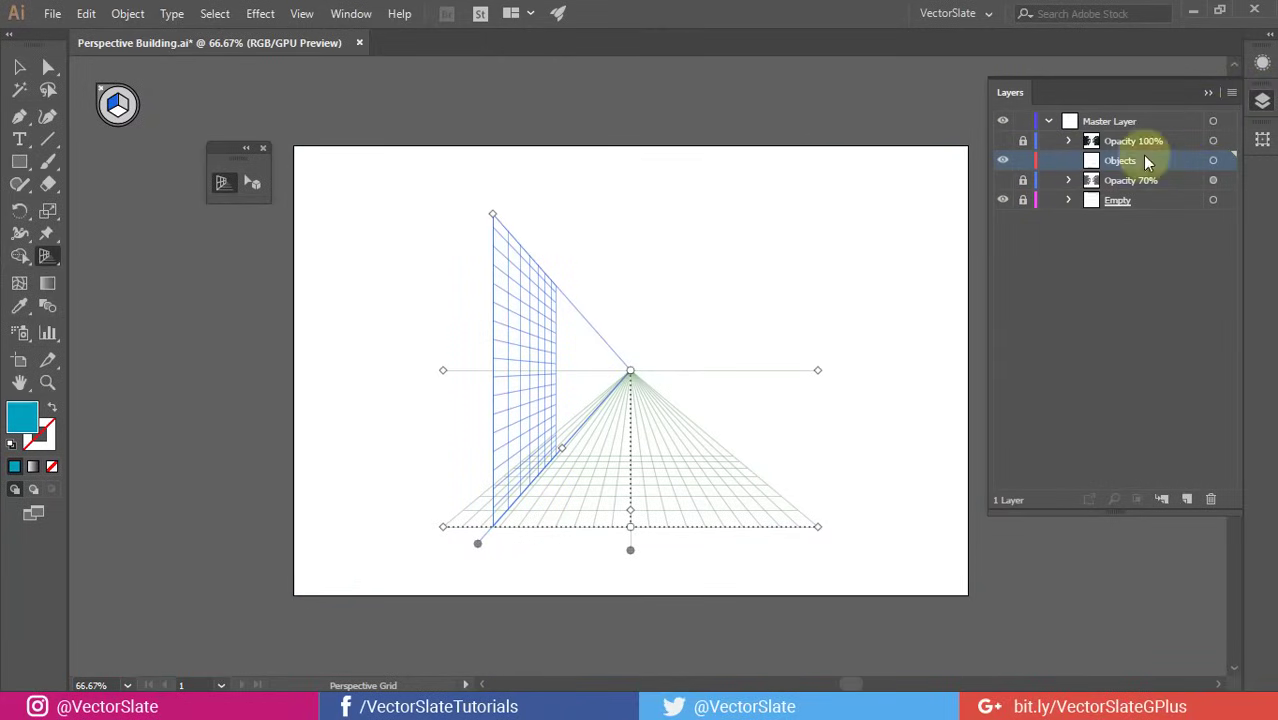
{"action": "left_click", "coordinate": [1268, 106]}
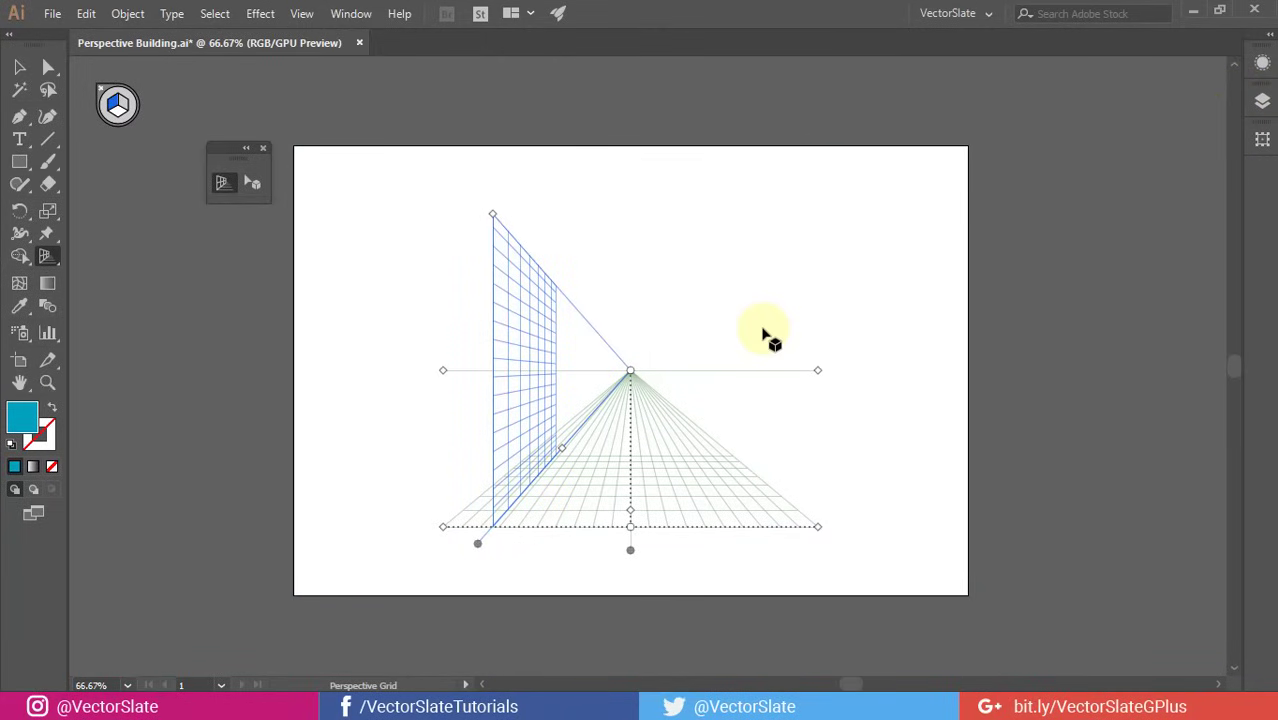
{"action": "key", "text": "ctrl+shift+i"}
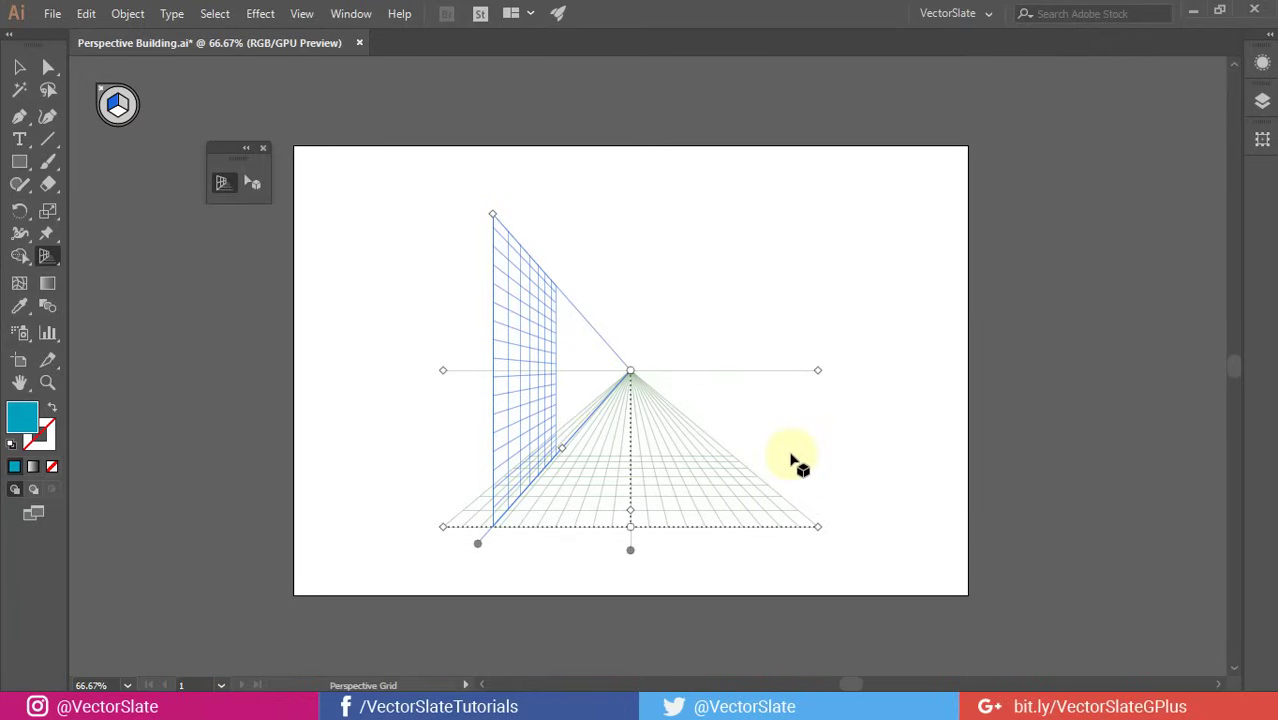
{"action": "key", "text": "ctrl+s"}
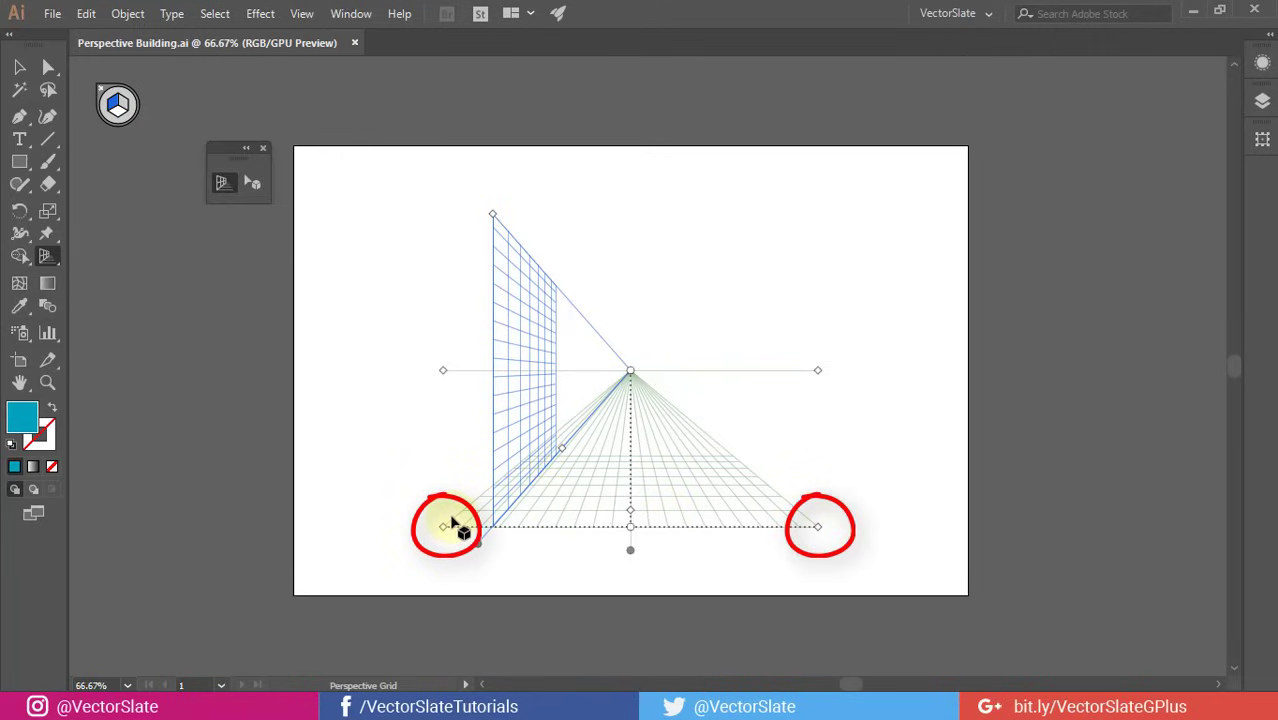
- Shift the whole perspective grid slightly by its ground level handle and show the Opacity 70% layer
{"action": "mouse_move", "coordinate": [444, 528]}
{"action": "left_mouse_down"}
{"action": "mouse_move", "coordinate": [397, 508]}
{"action": "mouse_move", "coordinate": [485, 525]}
{"action": "mouse_move", "coordinate": [519, 501]}
{"action": "mouse_move", "coordinate": [451, 531]}
{"action": "left_mouse_up"}
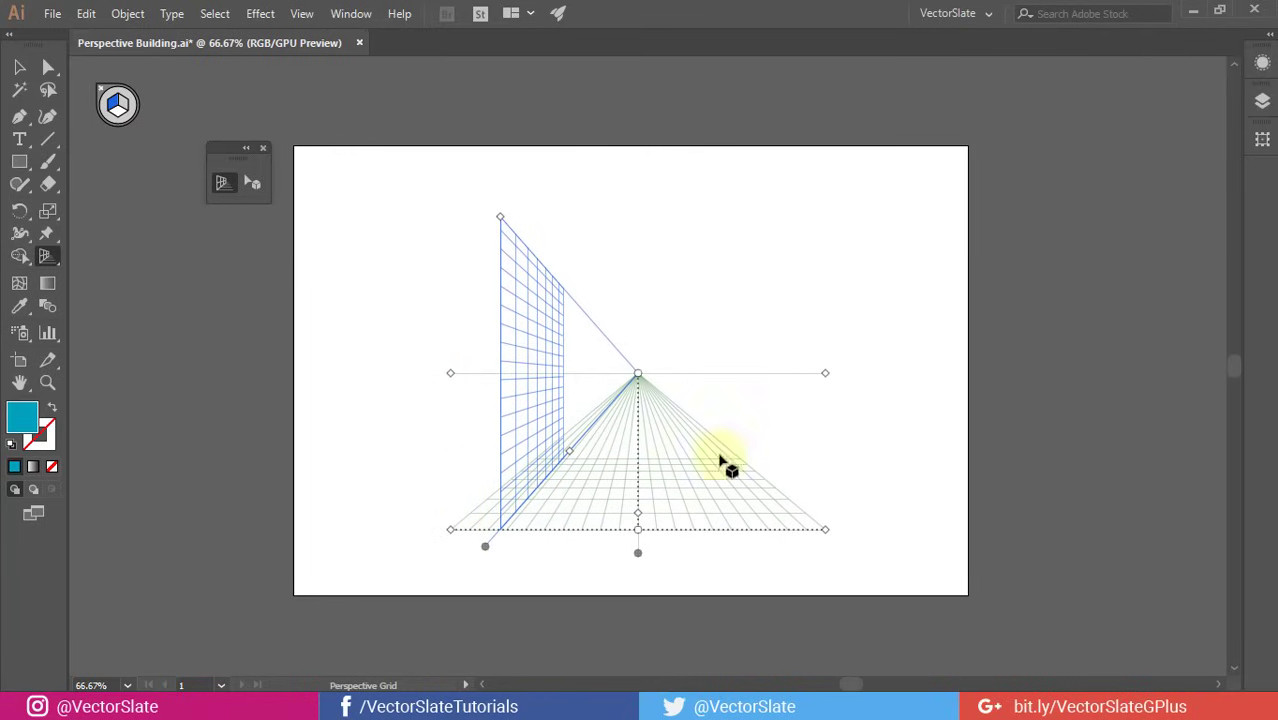
{"action": "left_click", "coordinate": [1262, 100]}
{"action": "left_click", "coordinate": [1003, 180]}
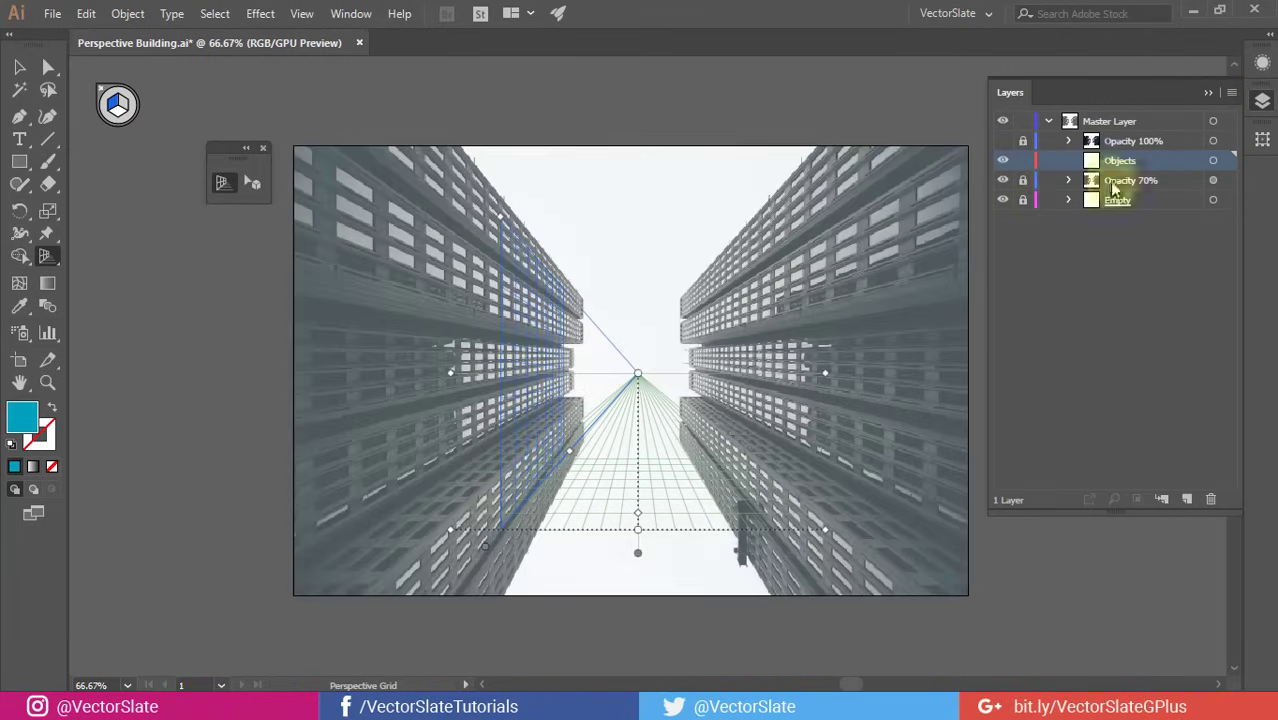
{"action": "left_click", "coordinate": [1260, 100]}
- Move the whole grid so the left plane's base corner sits on the artboard's left edge near its lower corner
{"action": "scroll", "coordinate": [565, 518], "scroll_direction": "up", "scroll_amount": 2}
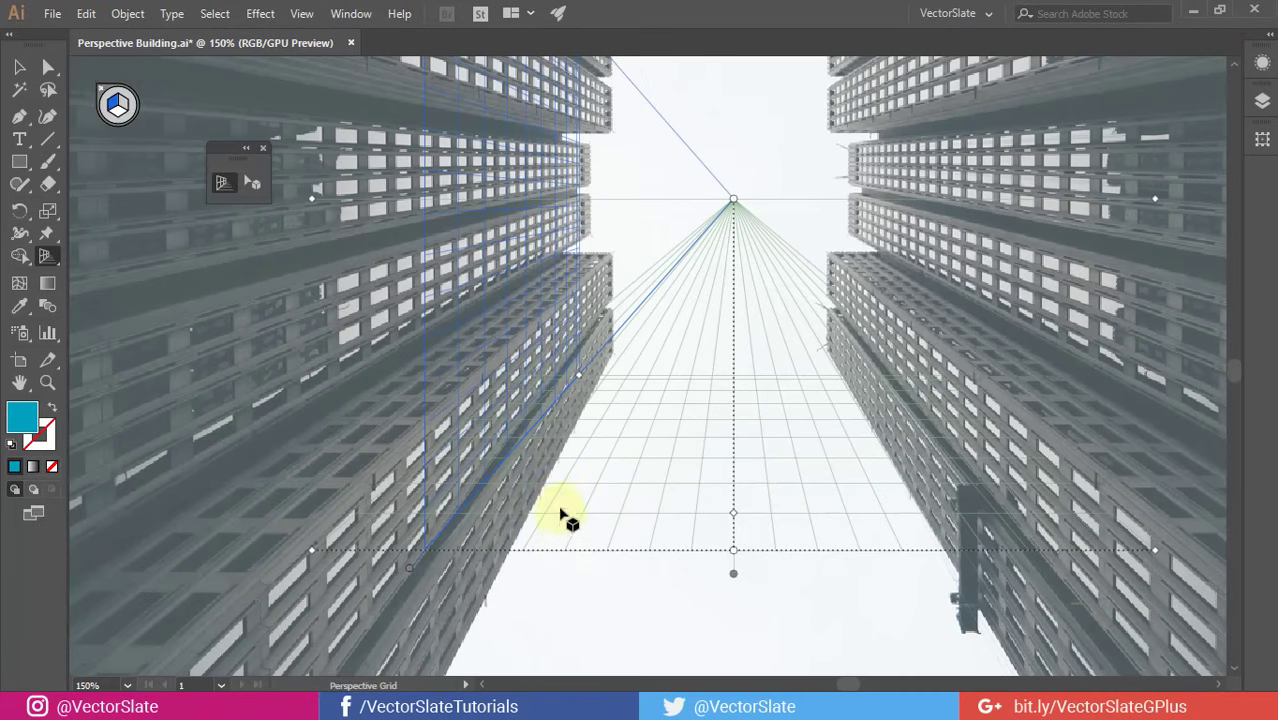
{"action": "left_click_drag", "start_coordinate": [561, 511], "coordinate": [583, 483]}
{"action": "left_click_drag", "start_coordinate": [333, 526], "coordinate": [475, 432]}
{"action": "key", "text": "ctrl+1"}
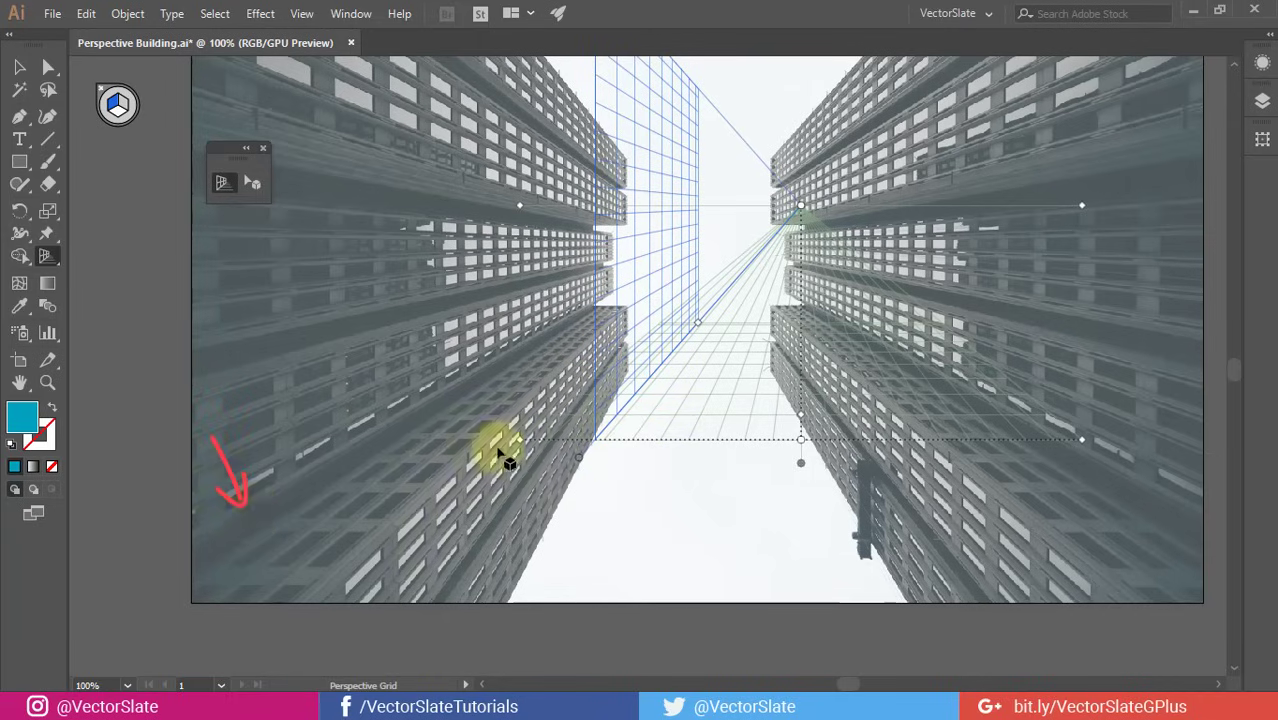
{"action": "left_click_drag", "start_coordinate": [520, 447], "coordinate": [191, 579]}
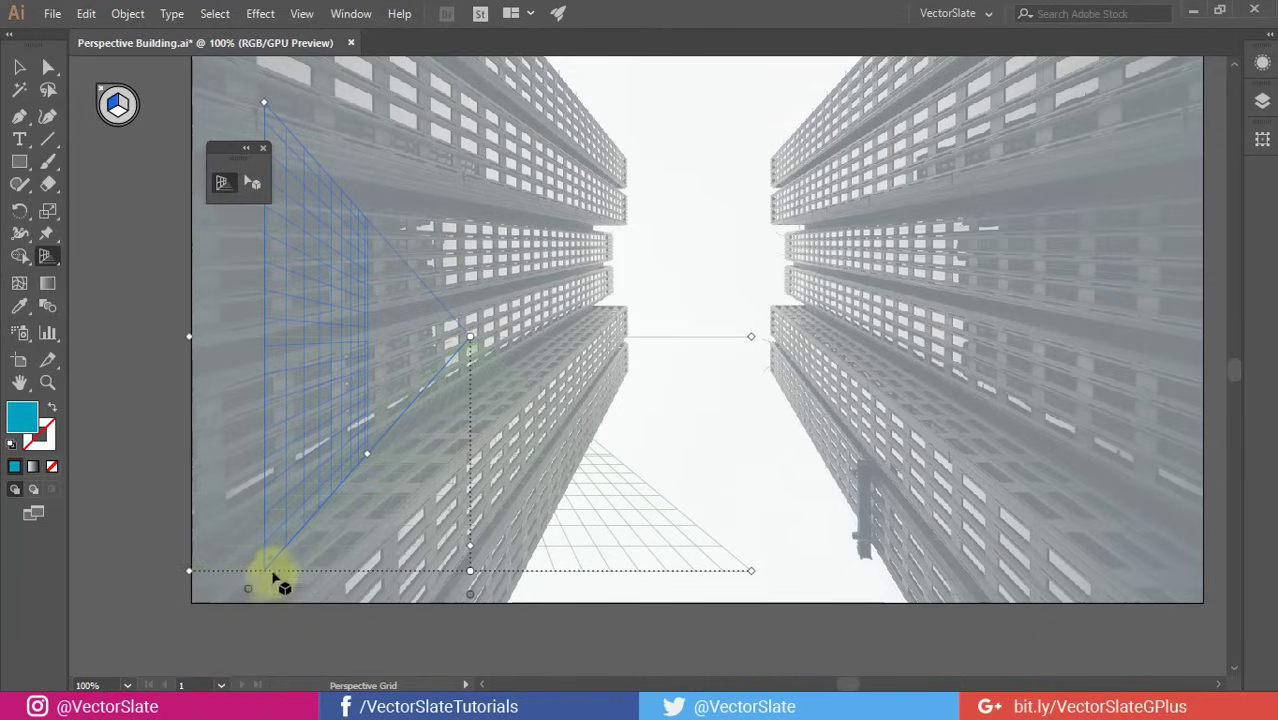
{"action": "scroll", "coordinate": [176, 584], "scroll_direction": "up", "scroll_amount": 3}
{"action": "left_click_drag", "start_coordinate": [212, 495], "coordinate": [116, 572]}
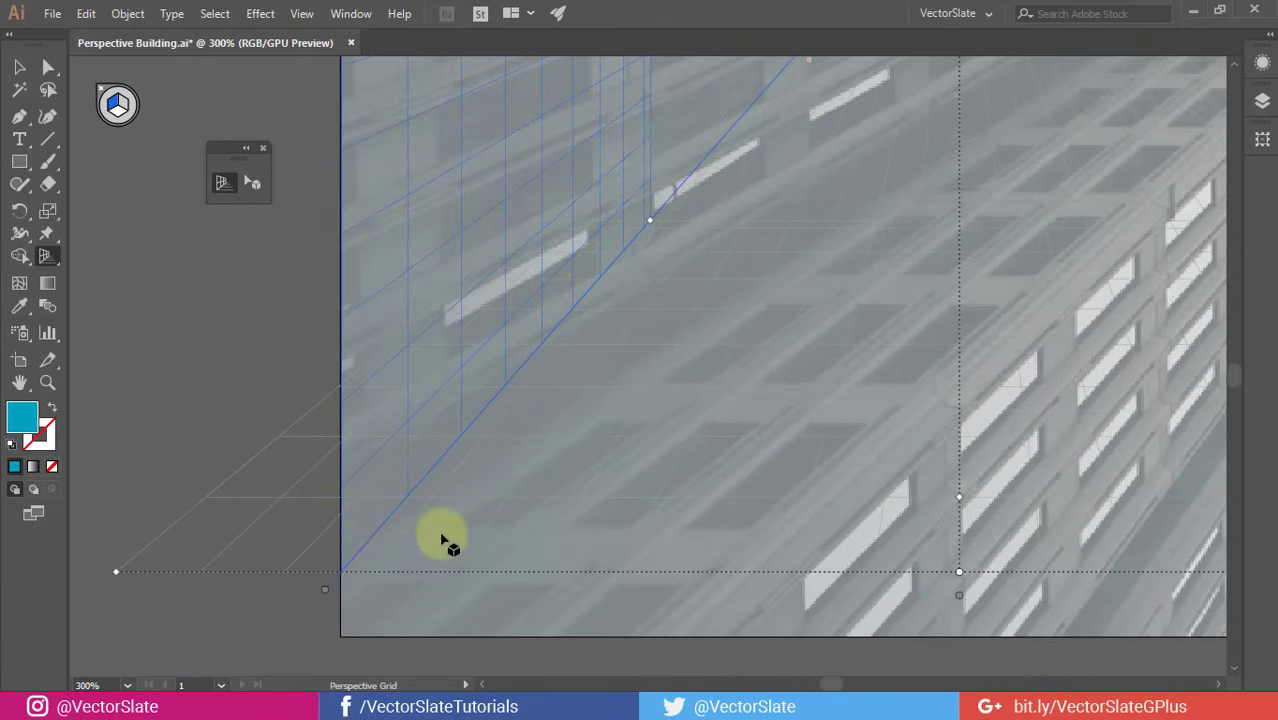
- With the faded photo layer hidden, raise the grid's horizon line and move the vanishing point right toward the artboard's centre
{"action": "scroll", "coordinate": [439, 537], "scroll_direction": "down", "scroll_amount": 1}
{"action": "scroll", "coordinate": [416, 557], "scroll_direction": "down", "scroll_amount": 2}
{"action": "left_click_drag", "start_coordinate": [694, 443], "coordinate": [514, 534]}
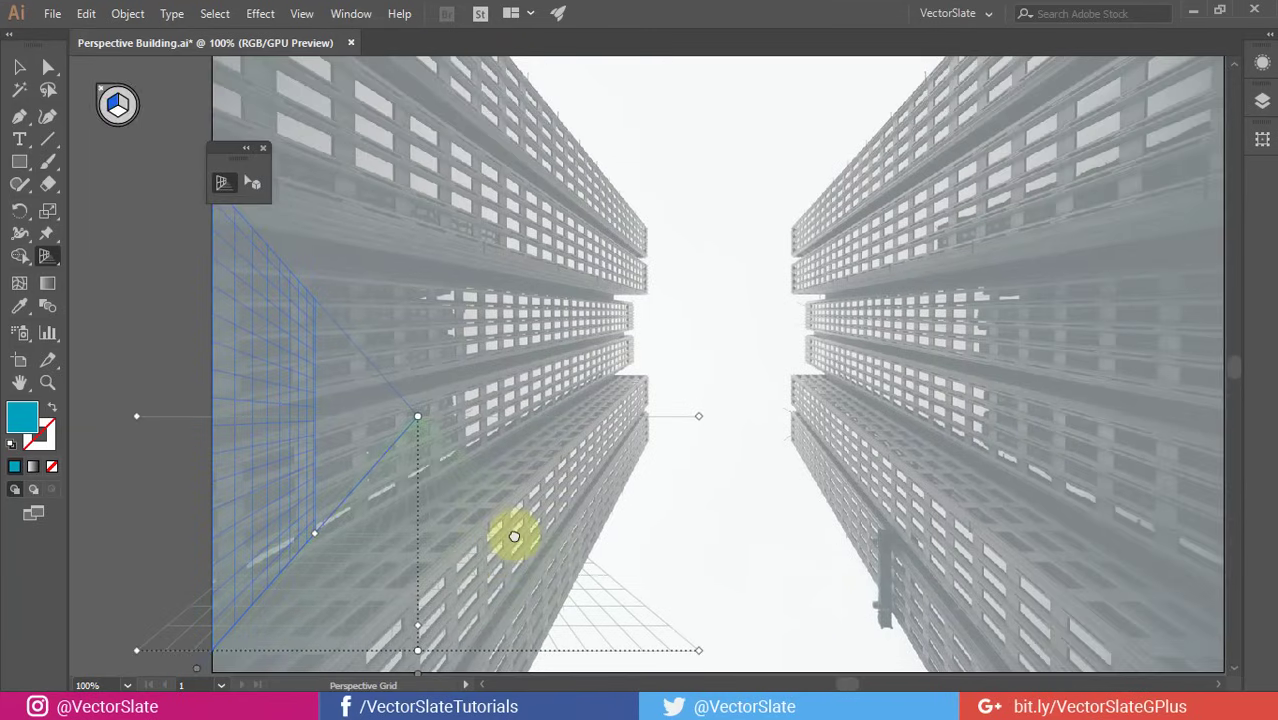
{"action": "left_click", "coordinate": [1262, 100]}
{"action": "left_click", "coordinate": [1003, 180]}
{"action": "left_click", "coordinate": [1259, 101]}
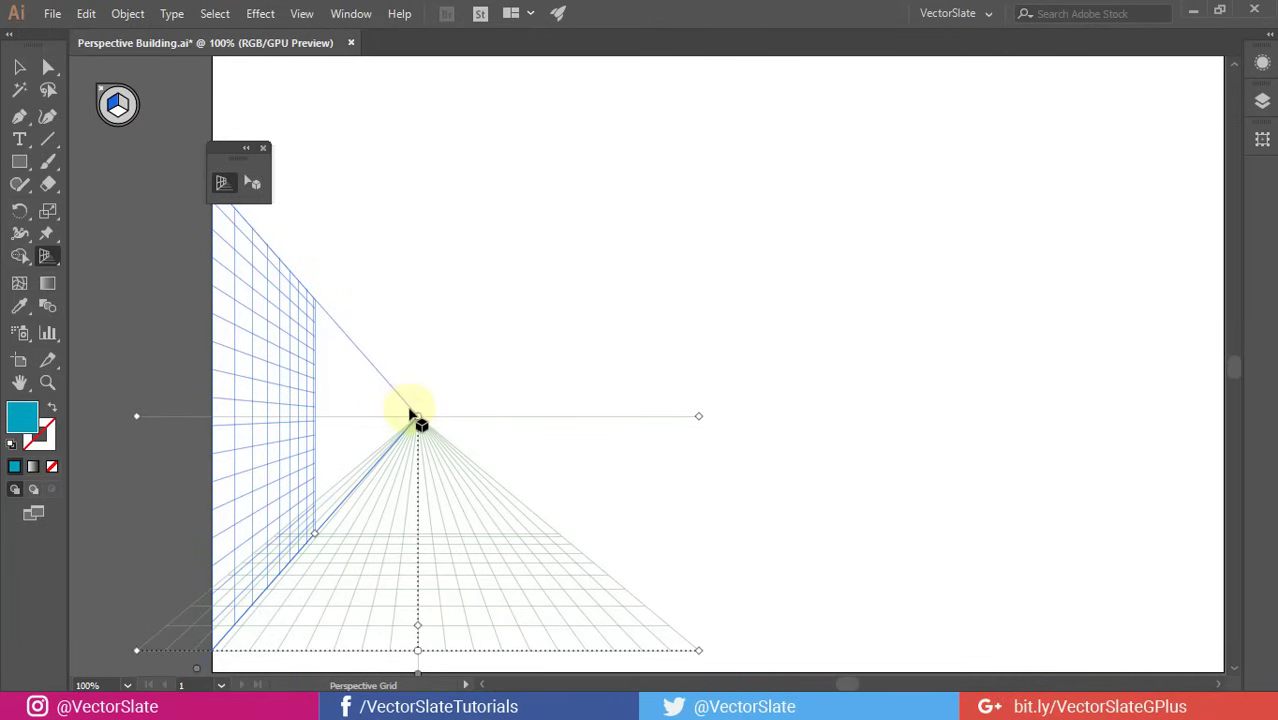
{"action": "left_click_drag", "start_coordinate": [700, 418], "coordinate": [712, 342]}
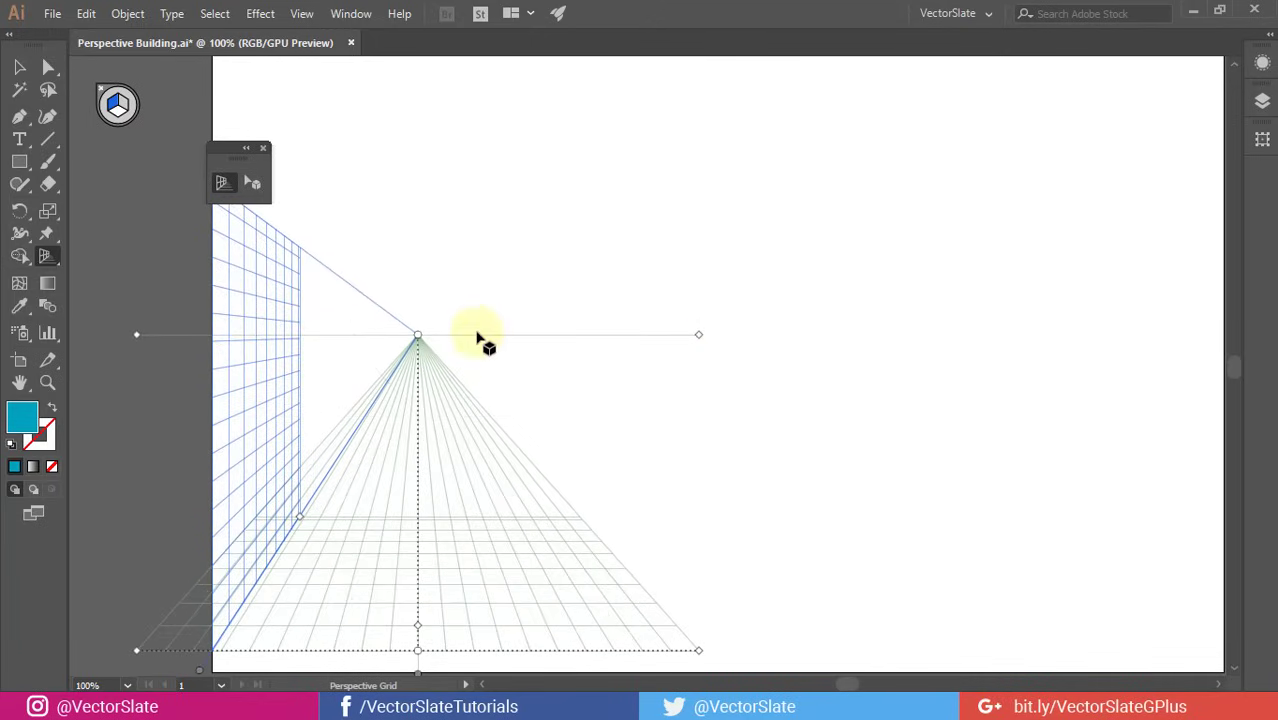
{"action": "left_click_drag", "start_coordinate": [418, 336], "coordinate": [733, 343]}
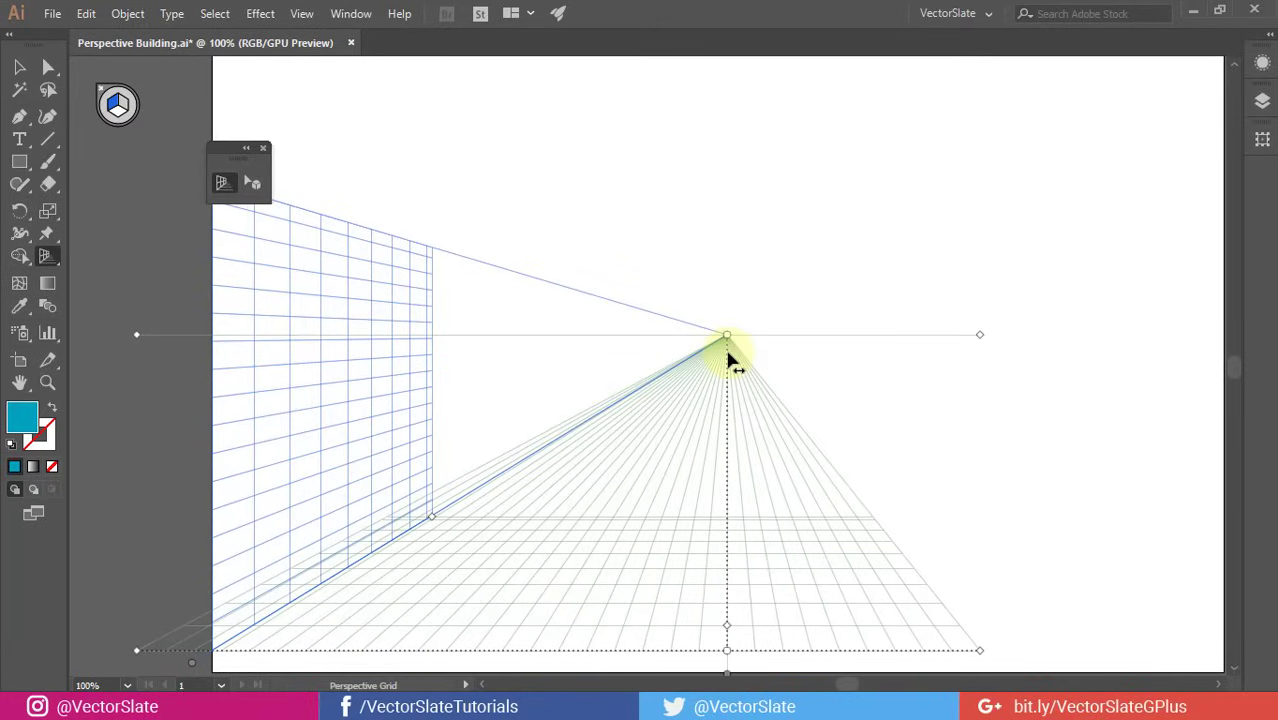
- Show the Opacity 50% layer and fine-tune the horizon height and vanishing point so the left plane's base follows the building edge
{"action": "left_click", "coordinate": [1262, 101]}
{"action": "left_click", "coordinate": [1003, 180]}
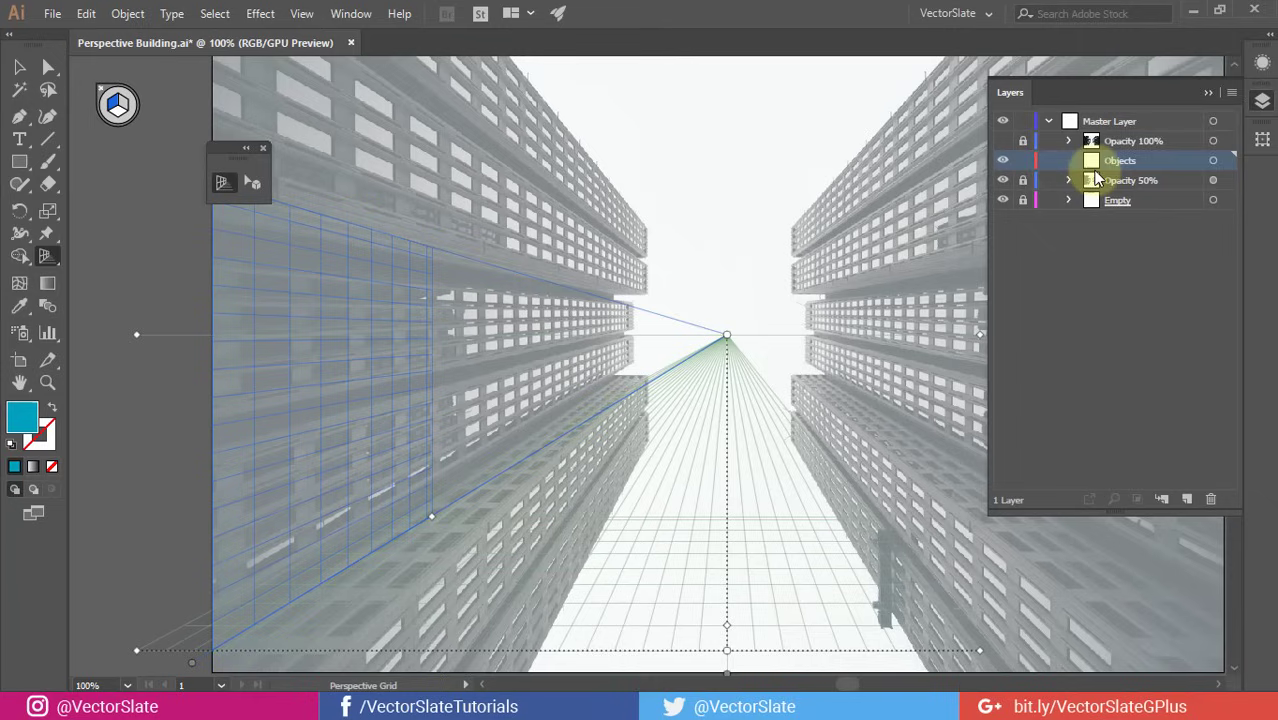
{"action": "left_click", "coordinate": [1262, 101]}
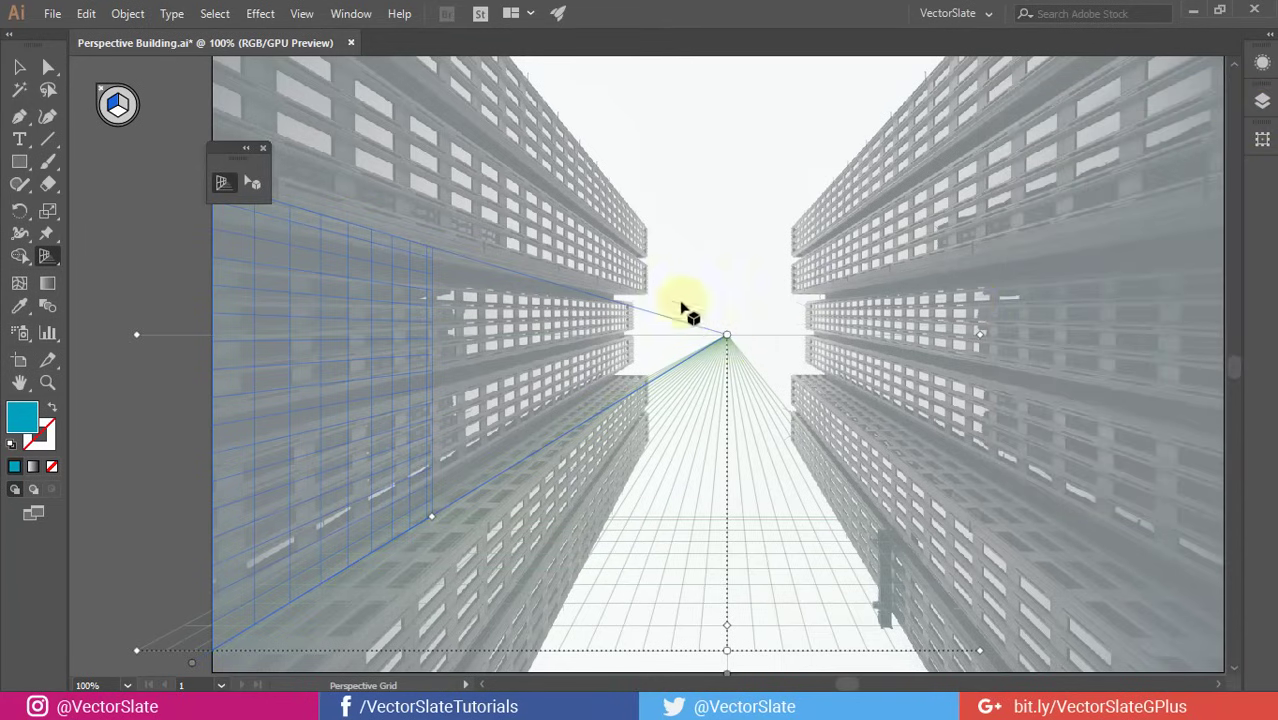
{"action": "left_click_drag", "start_coordinate": [980, 334], "coordinate": [980, 322]}
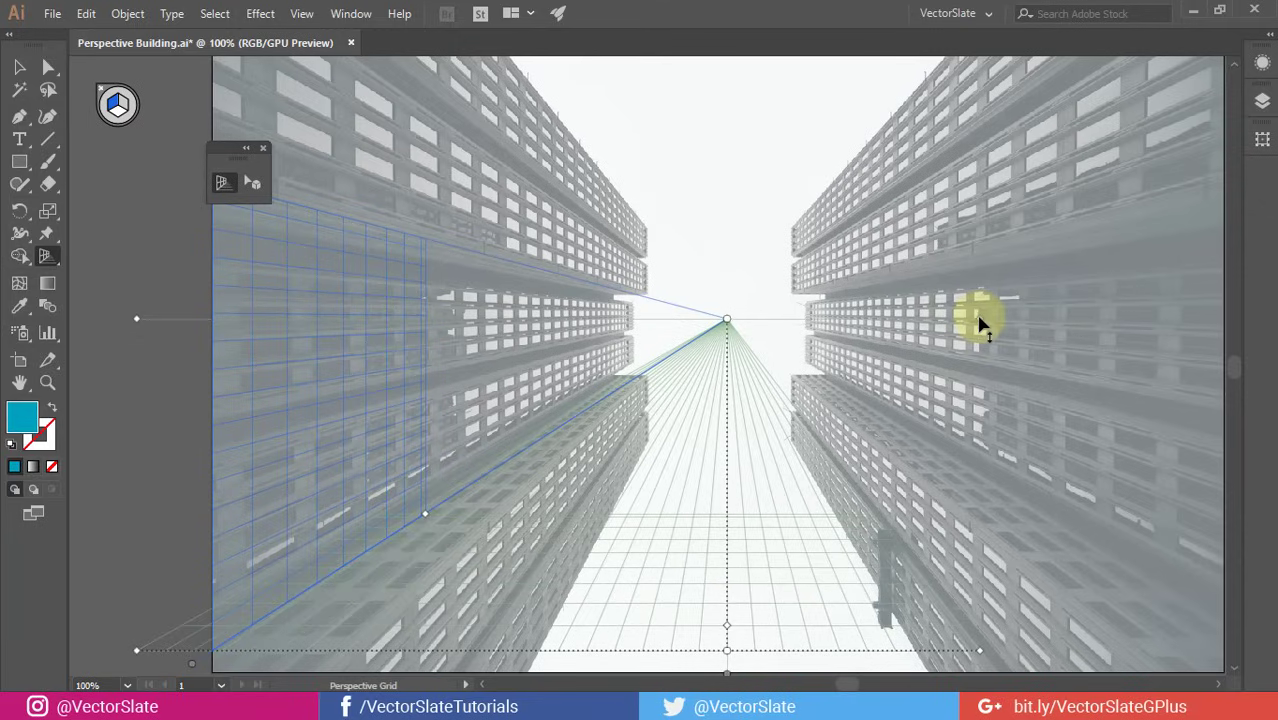
{"action": "left_click_drag", "start_coordinate": [727, 320], "coordinate": [699, 322]}
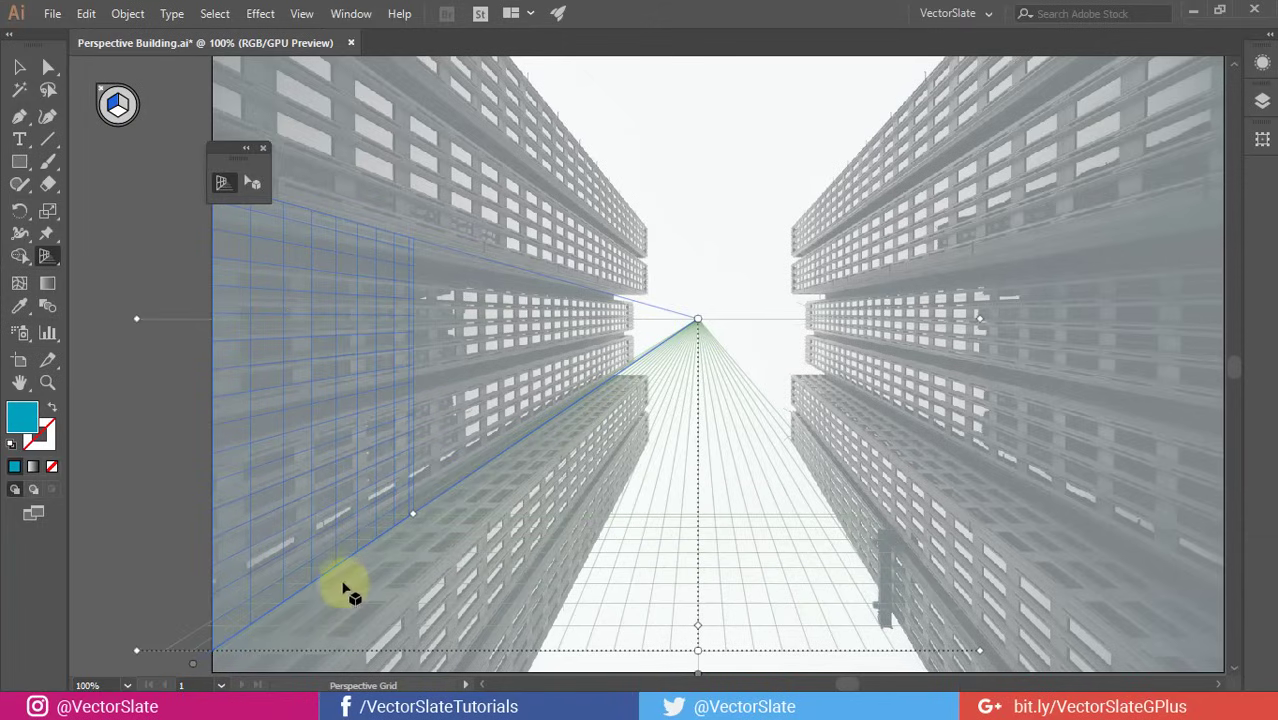
- Examine up close how the left plane's base line matches the building edge from the lower-left corner to the vanishing point
{"action": "scroll", "coordinate": [527, 462], "scroll_direction": "up", "scroll_amount": 3}
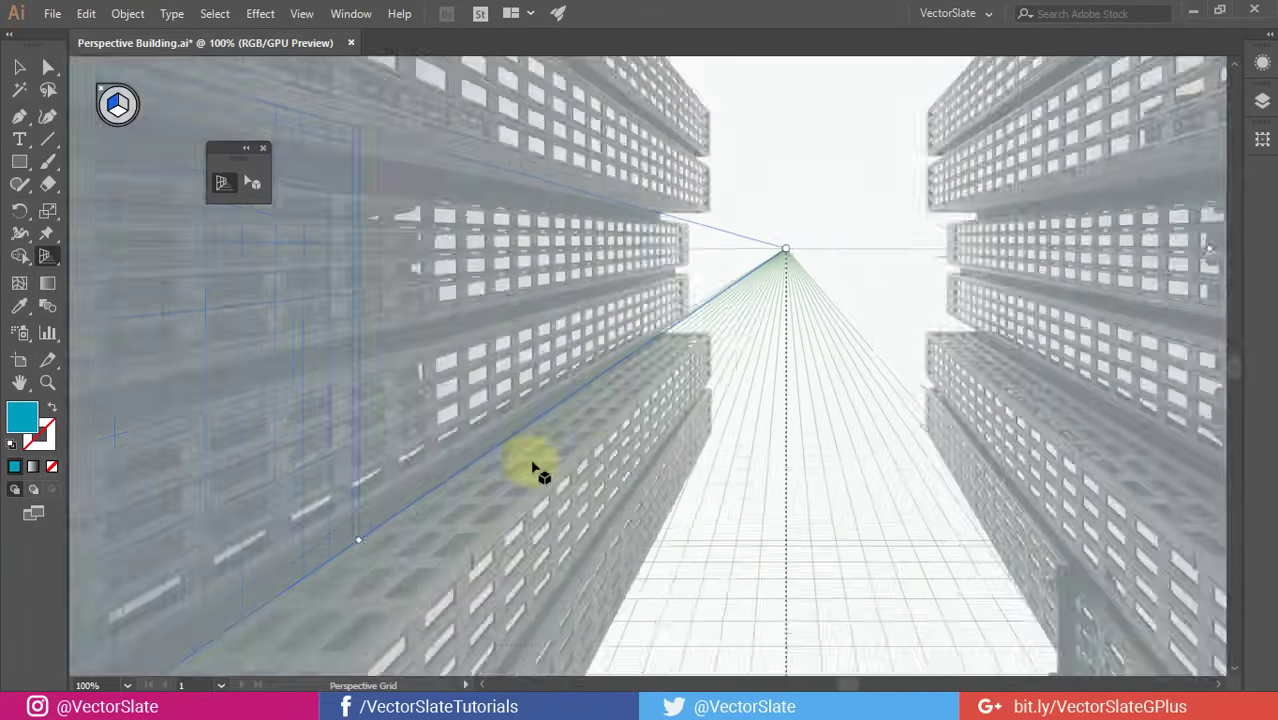
{"action": "left_click_drag", "start_coordinate": [488, 496], "coordinate": [1060, 134]}
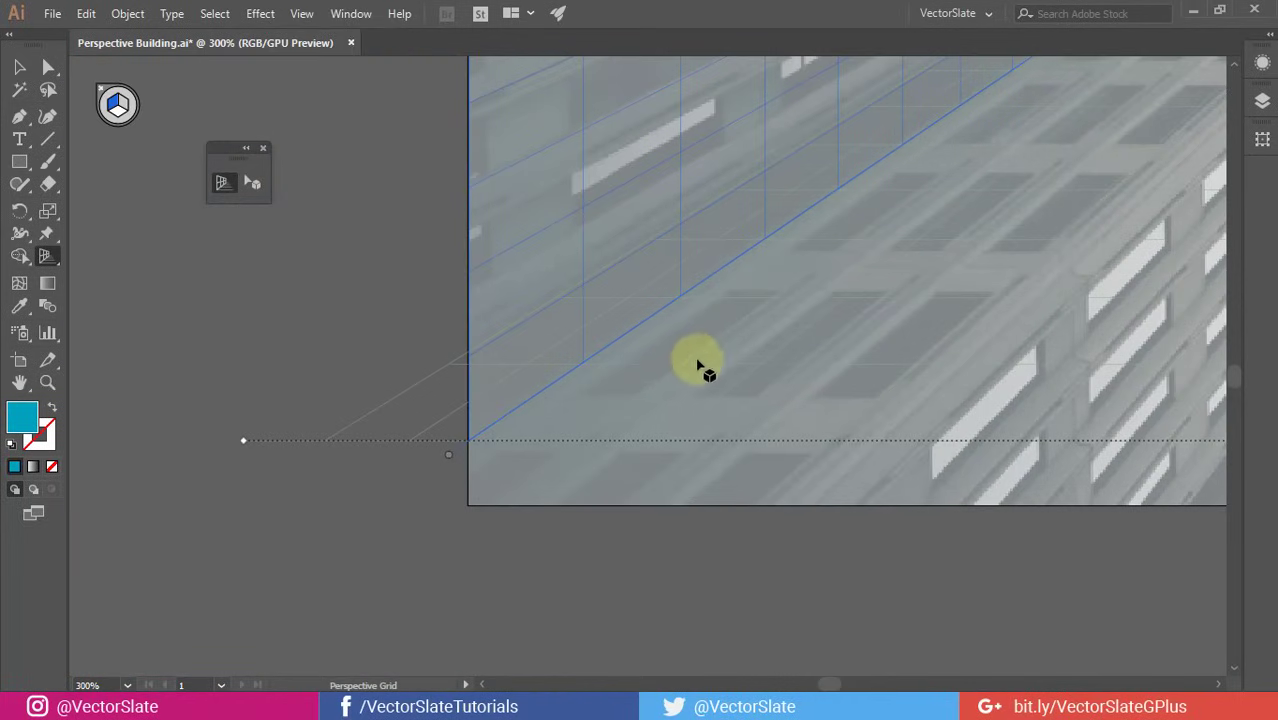
{"action": "scroll", "coordinate": [645, 349], "scroll_direction": "down", "scroll_amount": 1}
{"action": "left_click_drag", "start_coordinate": [1047, 209], "coordinate": [458, 675]}
{"action": "scroll", "coordinate": [881, 254], "scroll_direction": "up", "scroll_amount": 2}
{"action": "left_click_drag", "start_coordinate": [881, 254], "coordinate": [868, 341]}
{"action": "scroll", "coordinate": [857, 316], "scroll_direction": "up", "scroll_amount": 1}
{"action": "left_click_drag", "start_coordinate": [966, 159], "coordinate": [972, 157]}
{"action": "scroll", "coordinate": [556, 471], "scroll_direction": "down", "scroll_amount": 2}
{"action": "scroll", "coordinate": [558, 471], "scroll_direction": "down", "scroll_amount": 4}
{"action": "left_click_drag", "start_coordinate": [647, 545], "coordinate": [661, 475]}
{"action": "scroll", "coordinate": [662, 476], "scroll_direction": "up", "scroll_amount": 1}
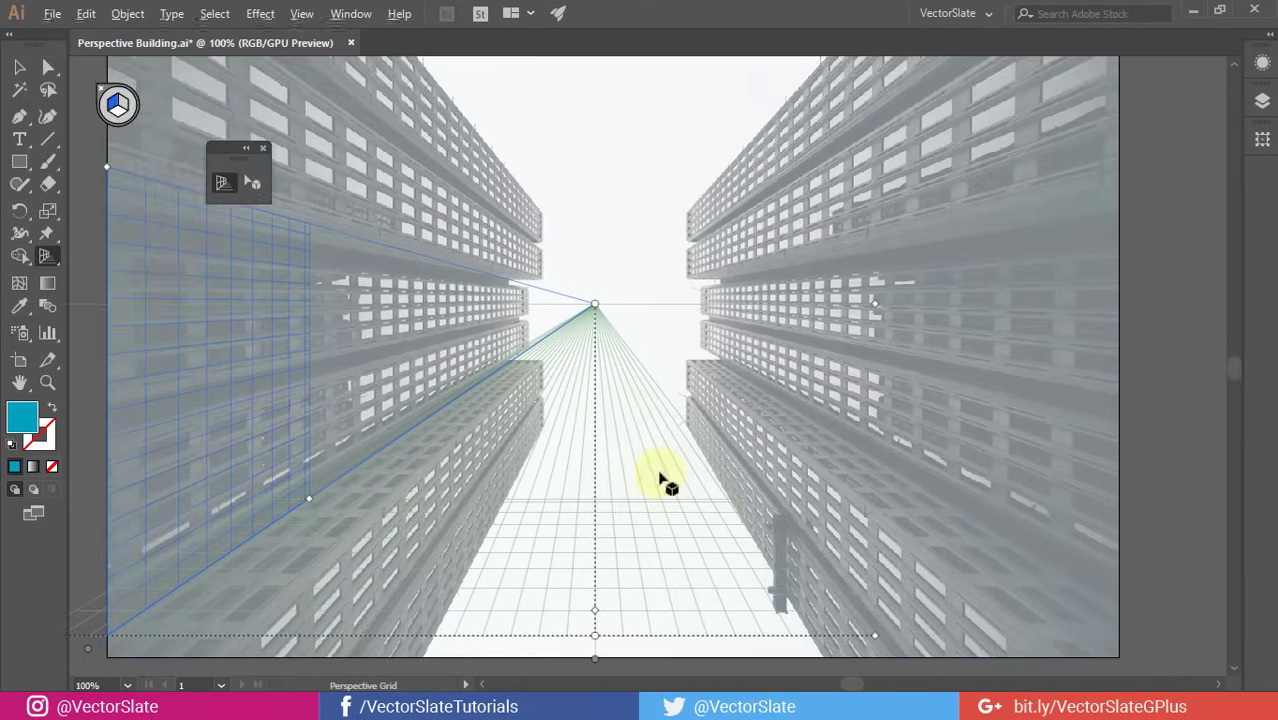
{"action": "left_click_drag", "start_coordinate": [604, 363], "coordinate": [690, 334]}
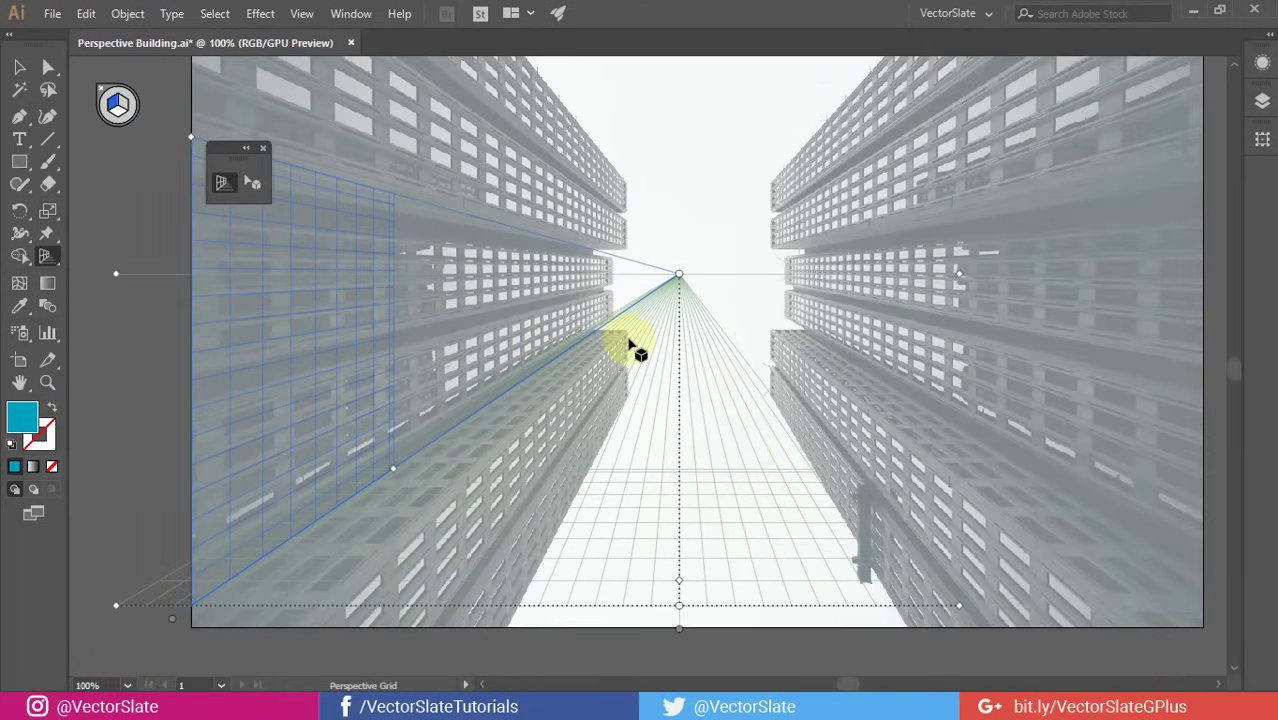
- Hide the Opacity 50% layer, leaving only the perspective grid on the white artboard
{"action": "left_click", "coordinate": [1262, 100]}
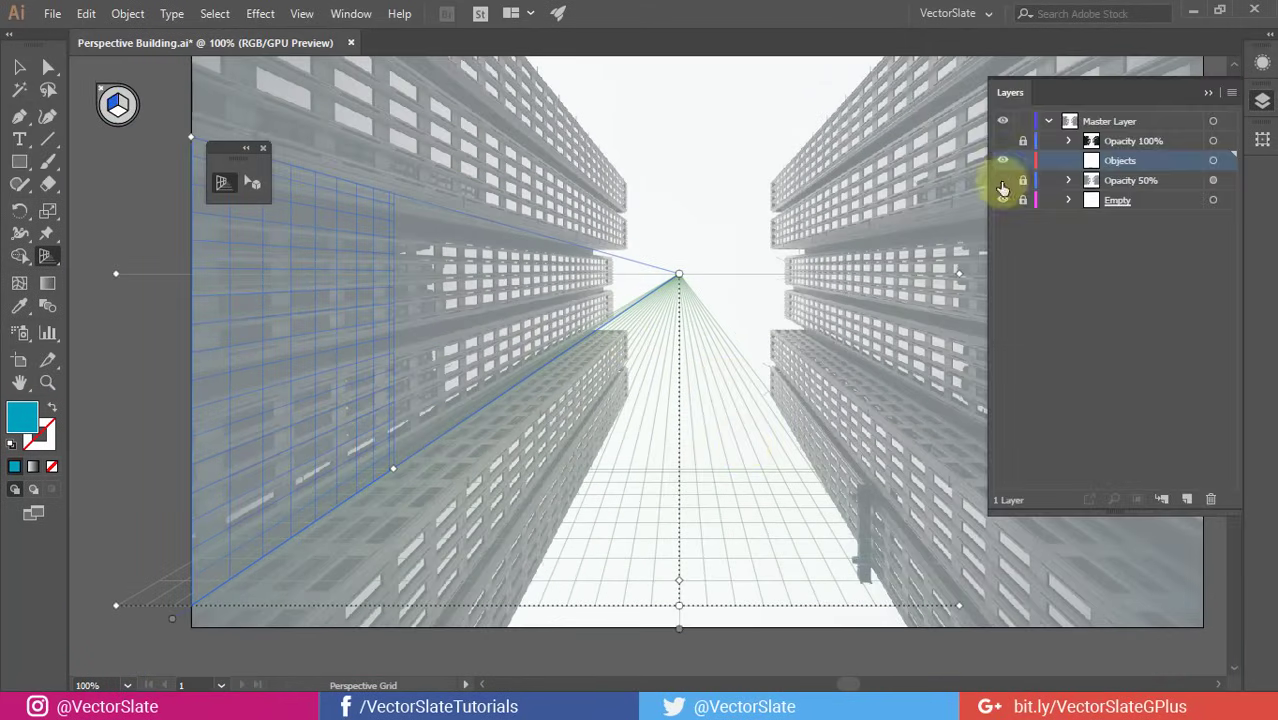
{"action": "left_click", "coordinate": [1002, 185]}
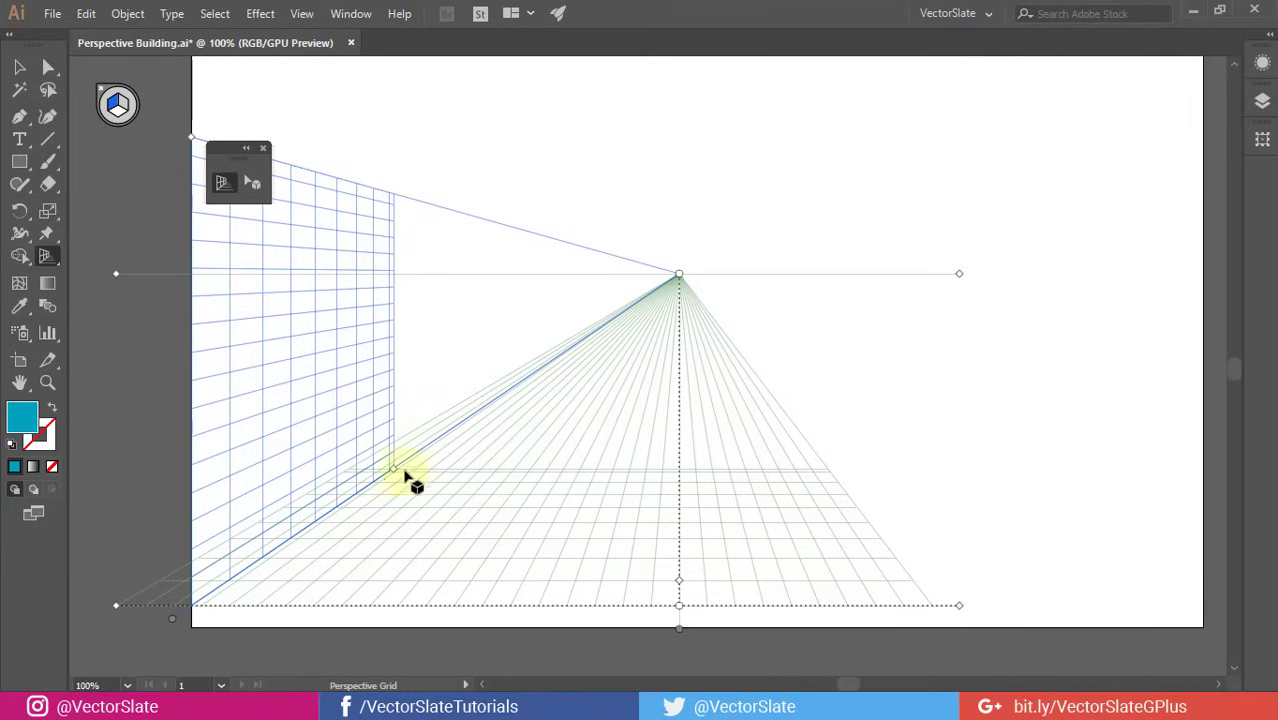
- Shorten the left plane's grid extent toward the artboard's left edge and reduce the grid cell size
{"action": "left_click_drag", "start_coordinate": [395, 470], "coordinate": [312, 522]}
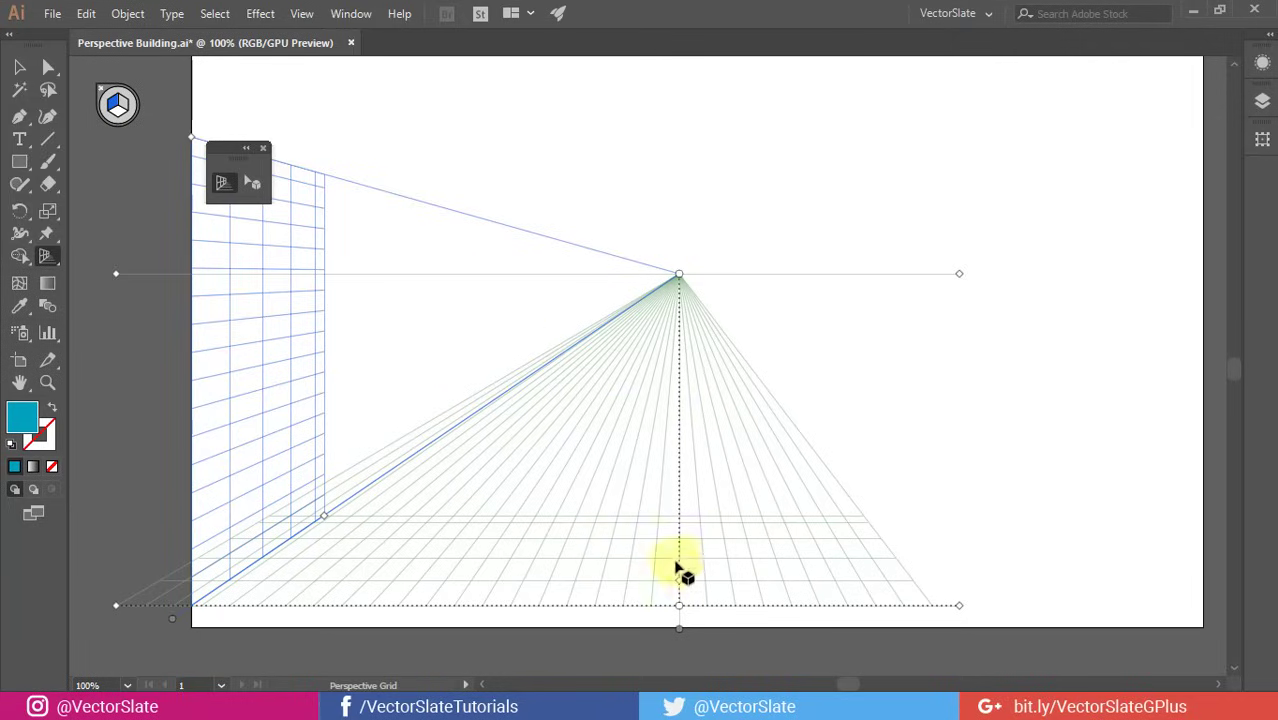
{"action": "mouse_move", "coordinate": [682, 580]}
{"action": "left_mouse_down"}
{"action": "mouse_move", "coordinate": [681, 487]}
{"action": "mouse_move", "coordinate": [674, 595]}
{"action": "left_mouse_up"}
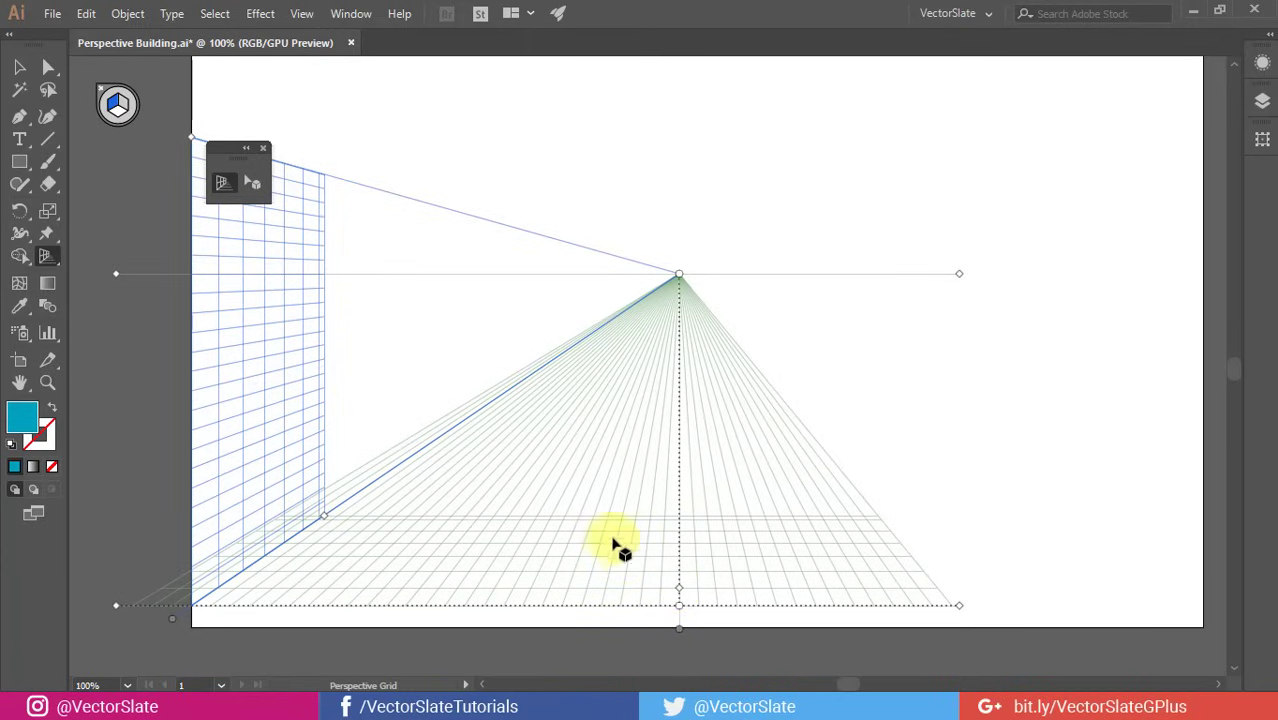
- Lock the perspective grid in its current position
{"action": "left_click", "coordinate": [301, 13]}
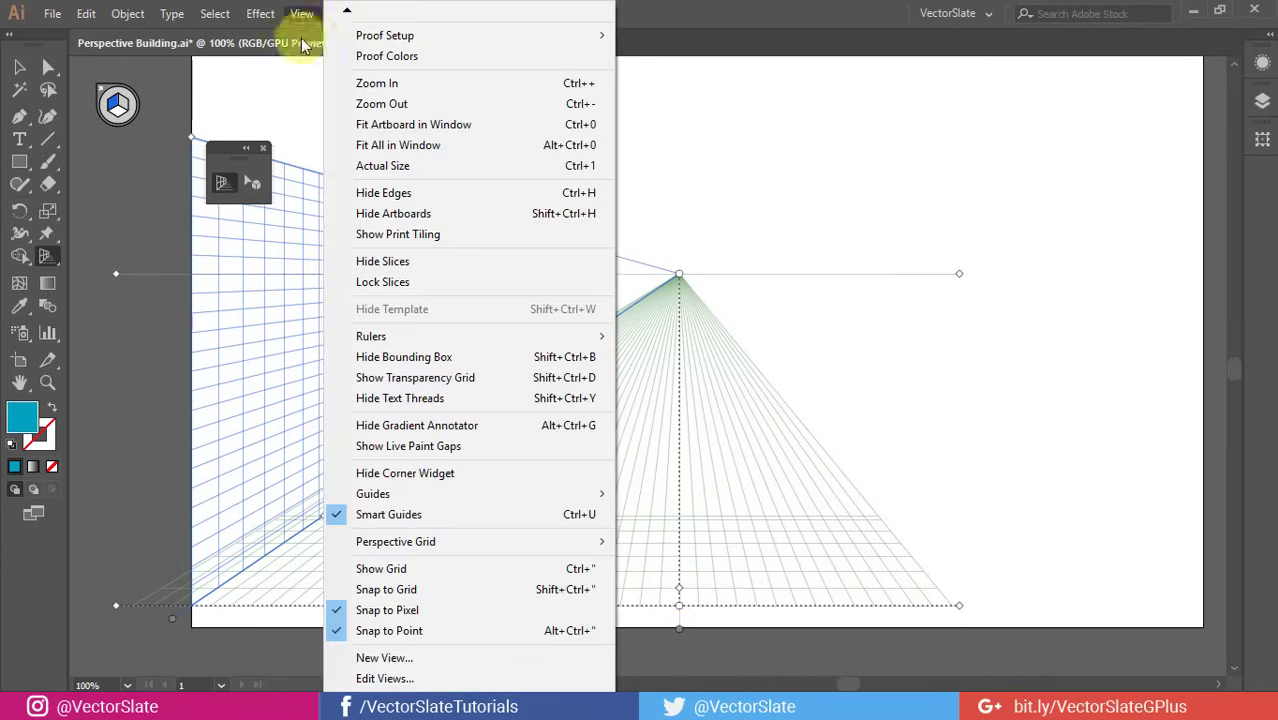
{"action": "mouse_move", "coordinate": [445, 541]}
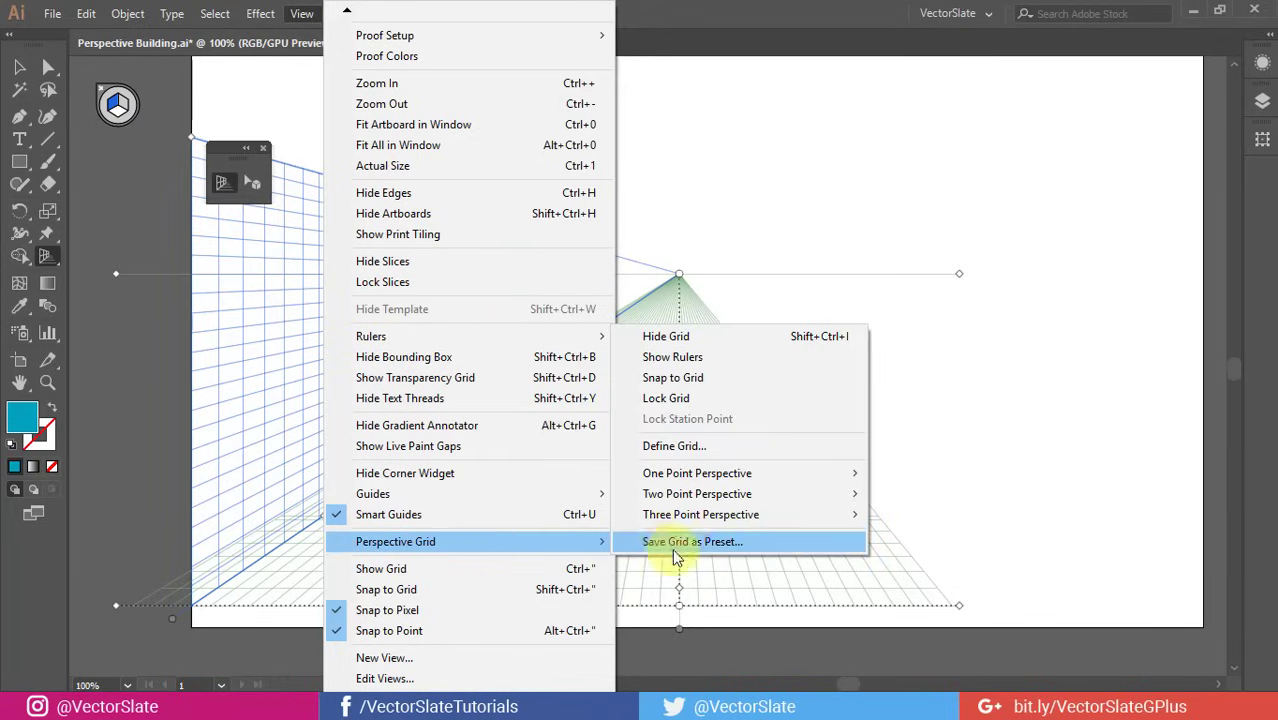
{"action": "left_click", "coordinate": [665, 400]}
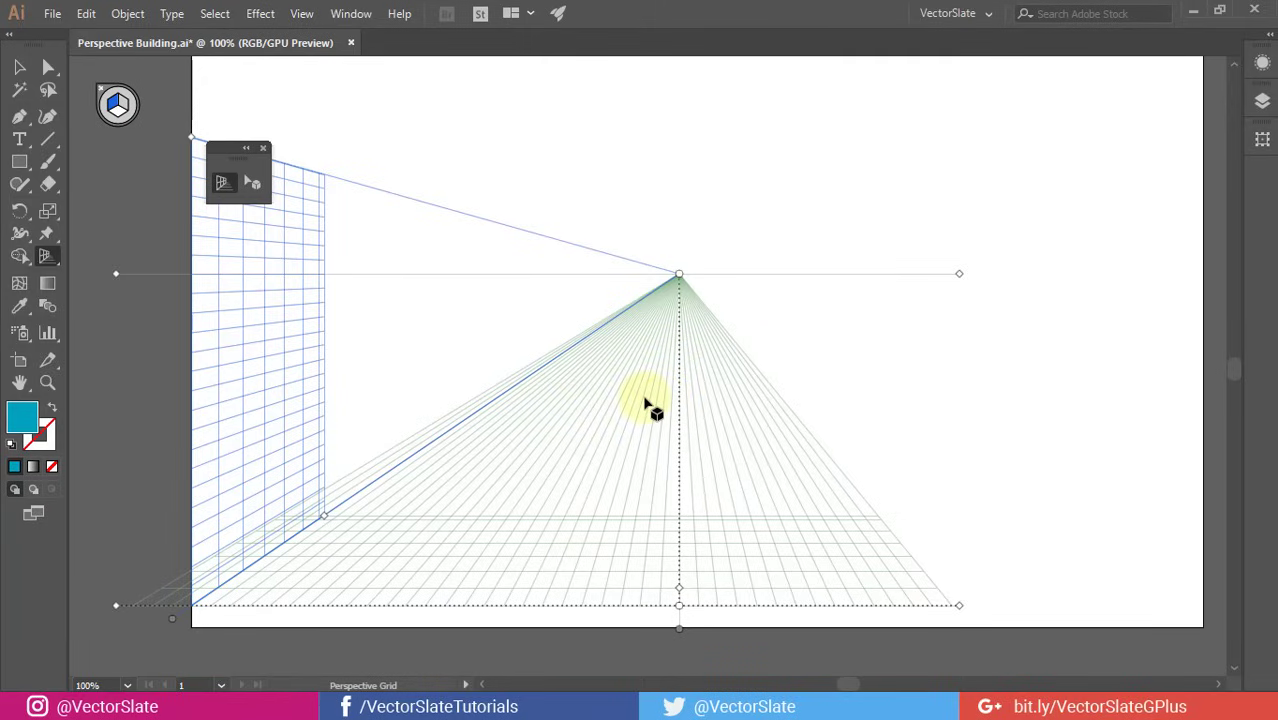
- Start saving the current perspective grid as a preset and name it Building Preset 2
{"action": "left_click", "coordinate": [300, 16]}
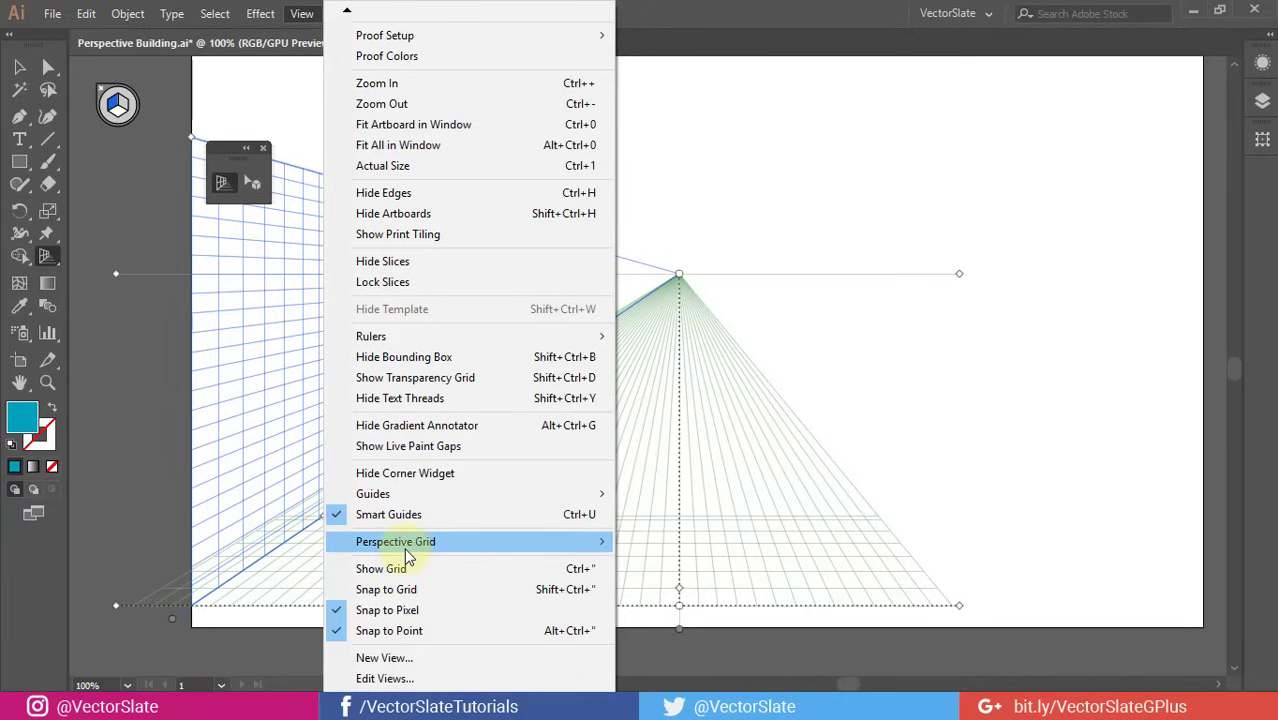
{"action": "mouse_move", "coordinate": [421, 550]}
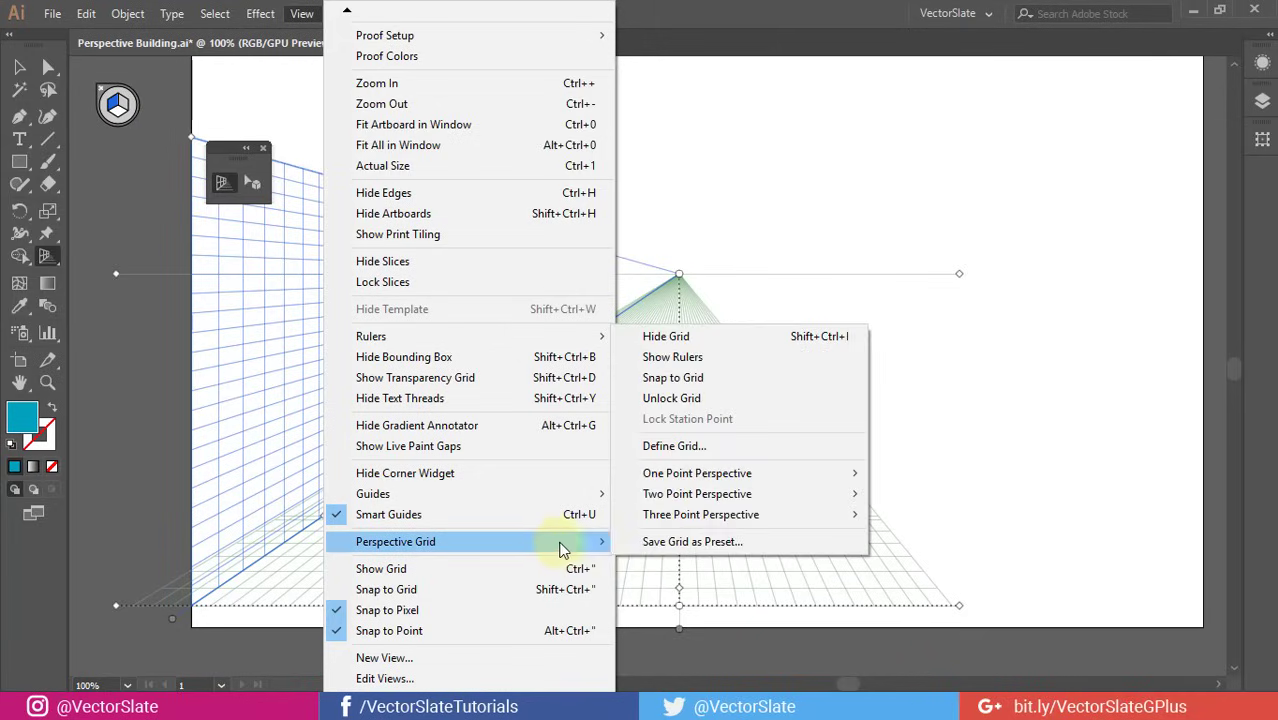
{"action": "left_click", "coordinate": [697, 552]}
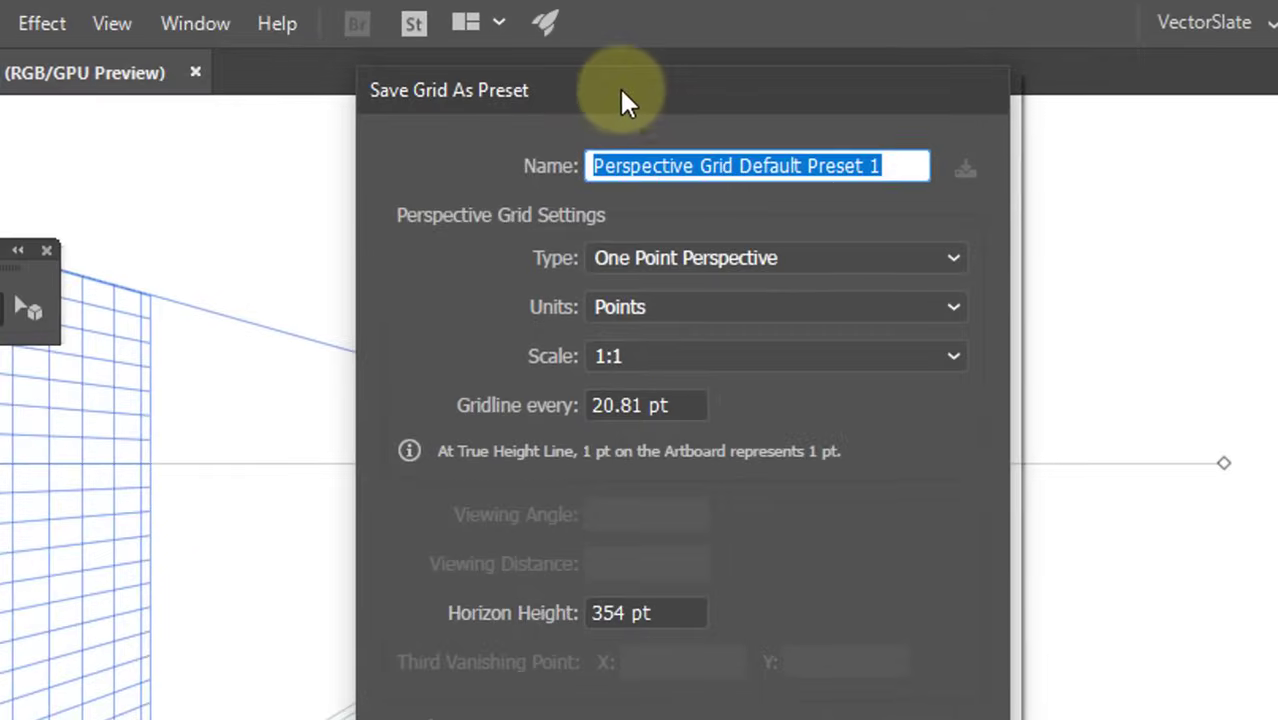
{"action": "key", "text": "BackSpace"}
{"action": "type", "text": "Bu"}
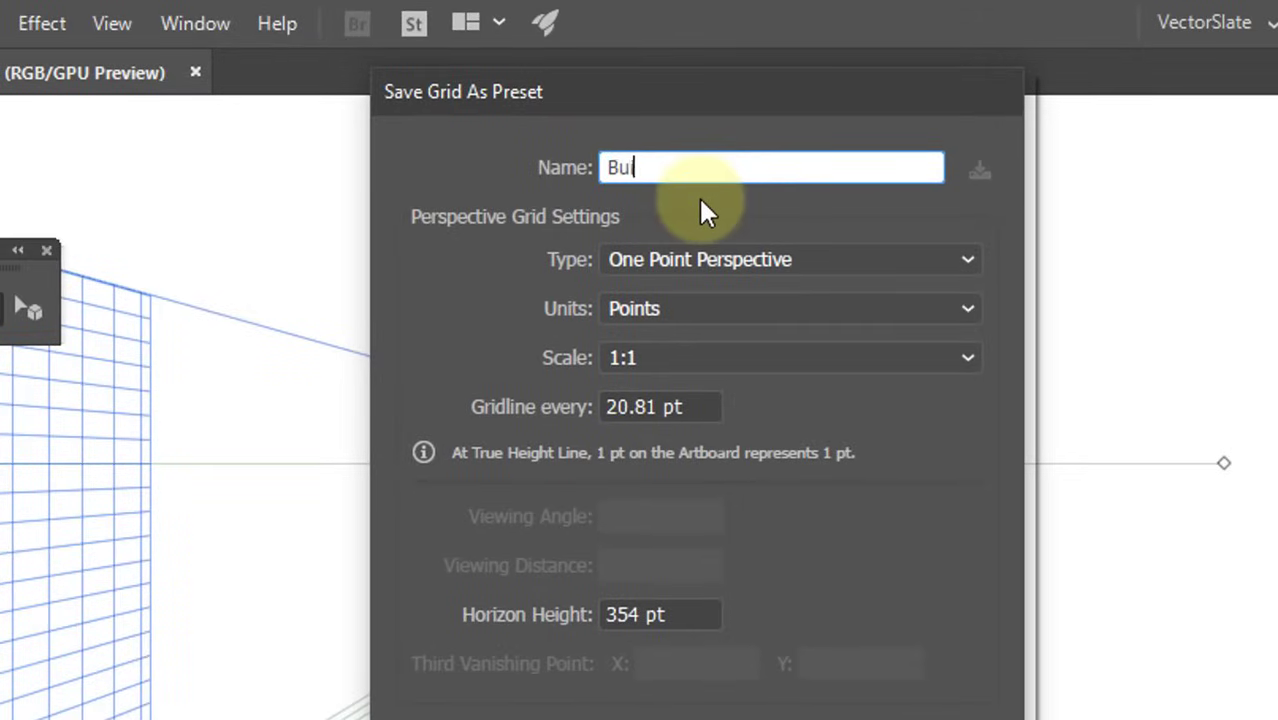
{"action": "type", "text": "ilding Preset 2"}
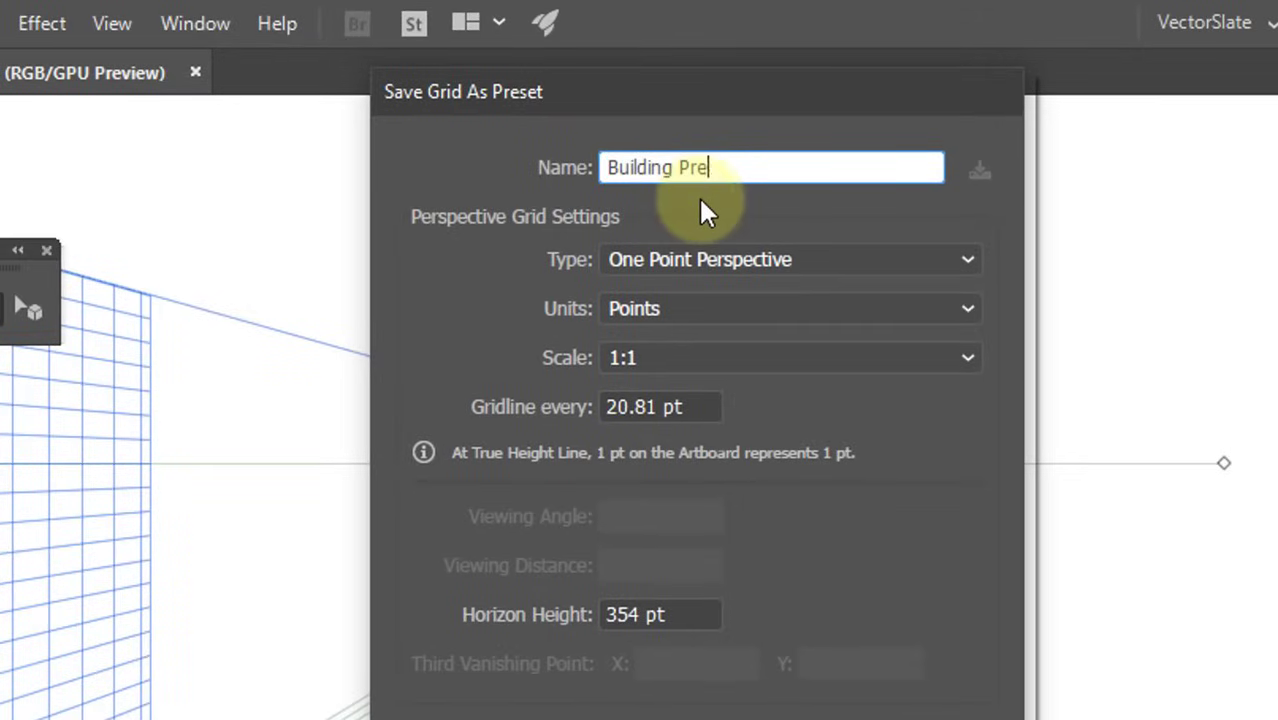
- Review the preset's type, units, scale and grid colour options, then save it with the grid opacity set to 69%
{"action": "left_click", "coordinate": [665, 259]}
{"action": "left_click", "coordinate": [731, 295]}
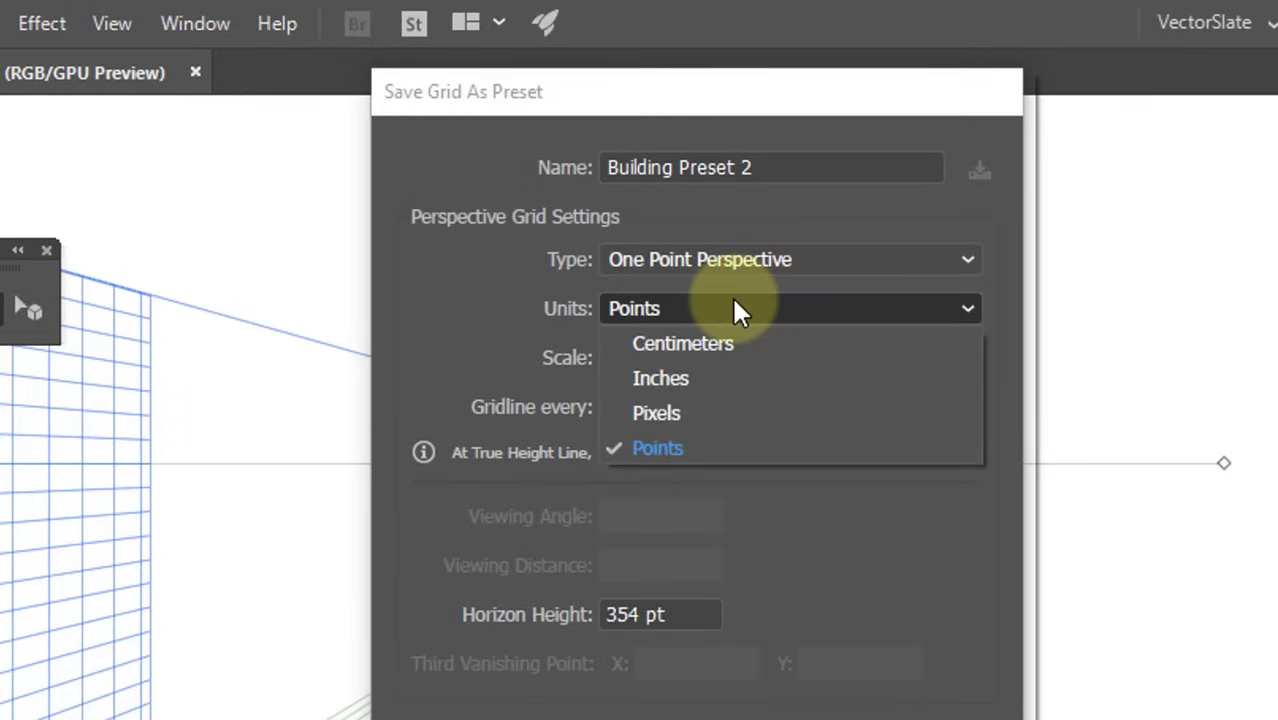
{"action": "left_click", "coordinate": [732, 300]}
{"action": "left_click", "coordinate": [731, 362]}
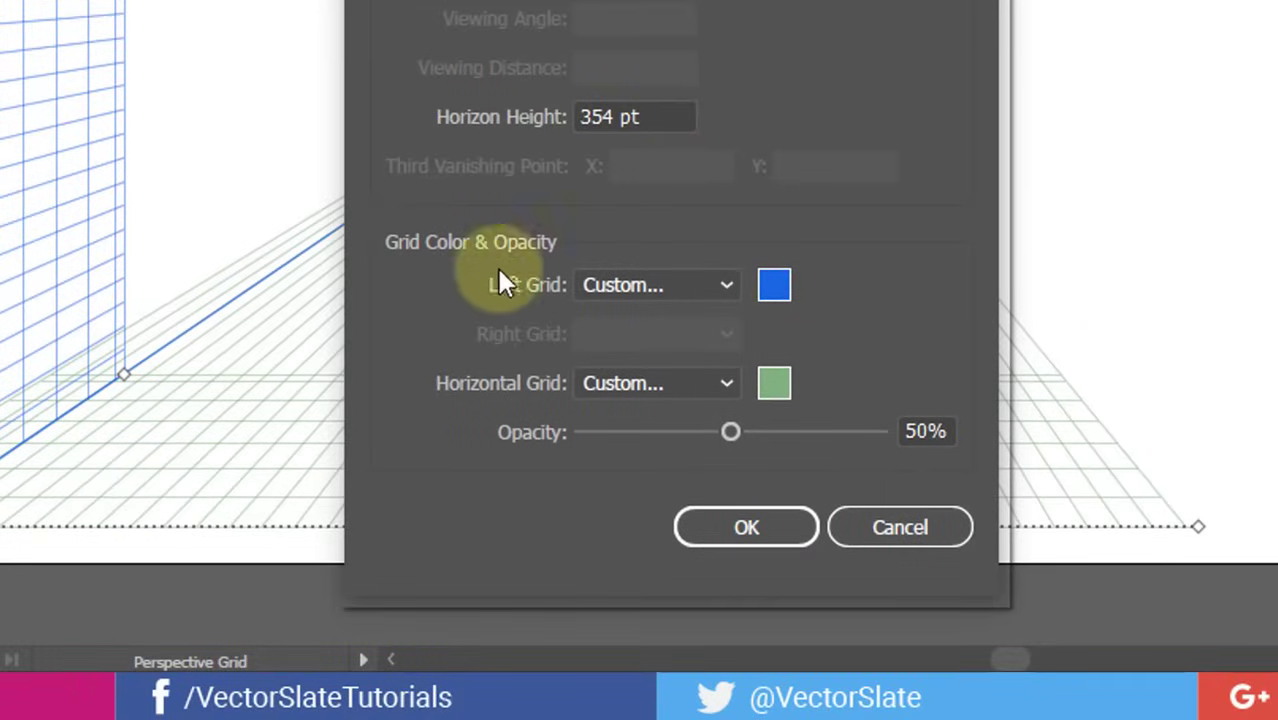
{"action": "left_click", "coordinate": [625, 279]}
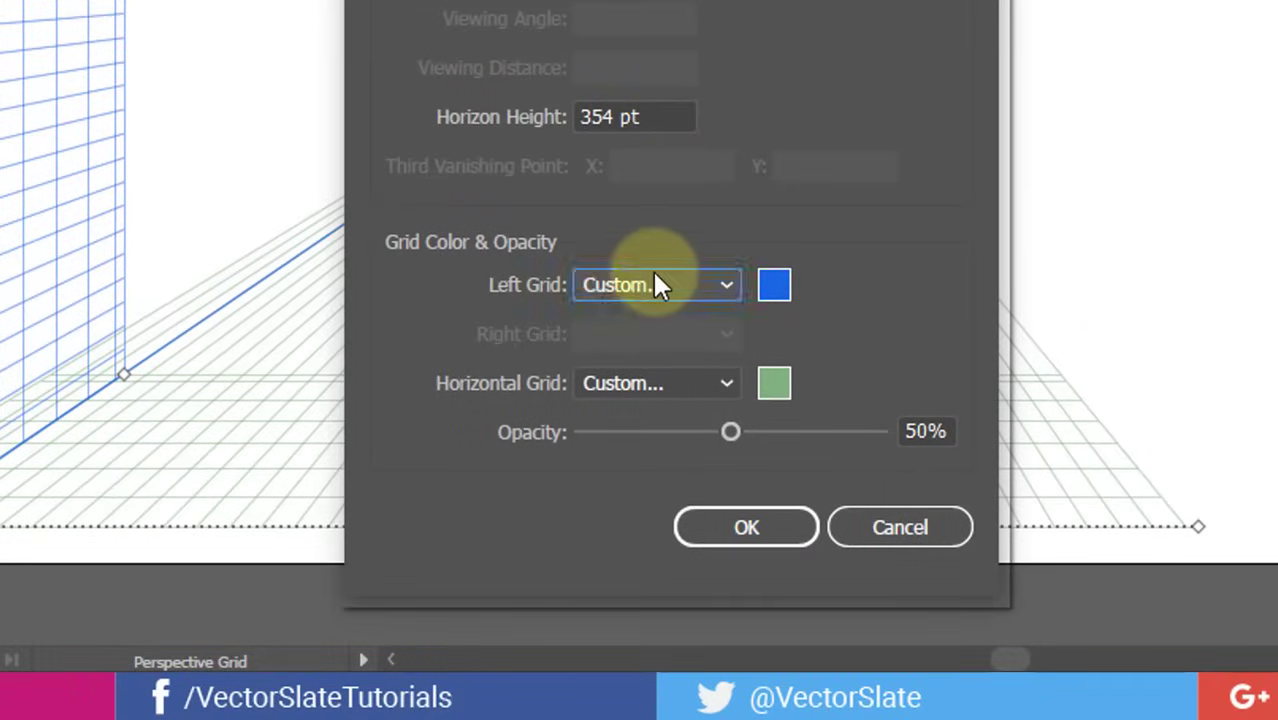
{"action": "left_click", "coordinate": [679, 385]}
{"action": "left_click", "coordinate": [690, 384]}
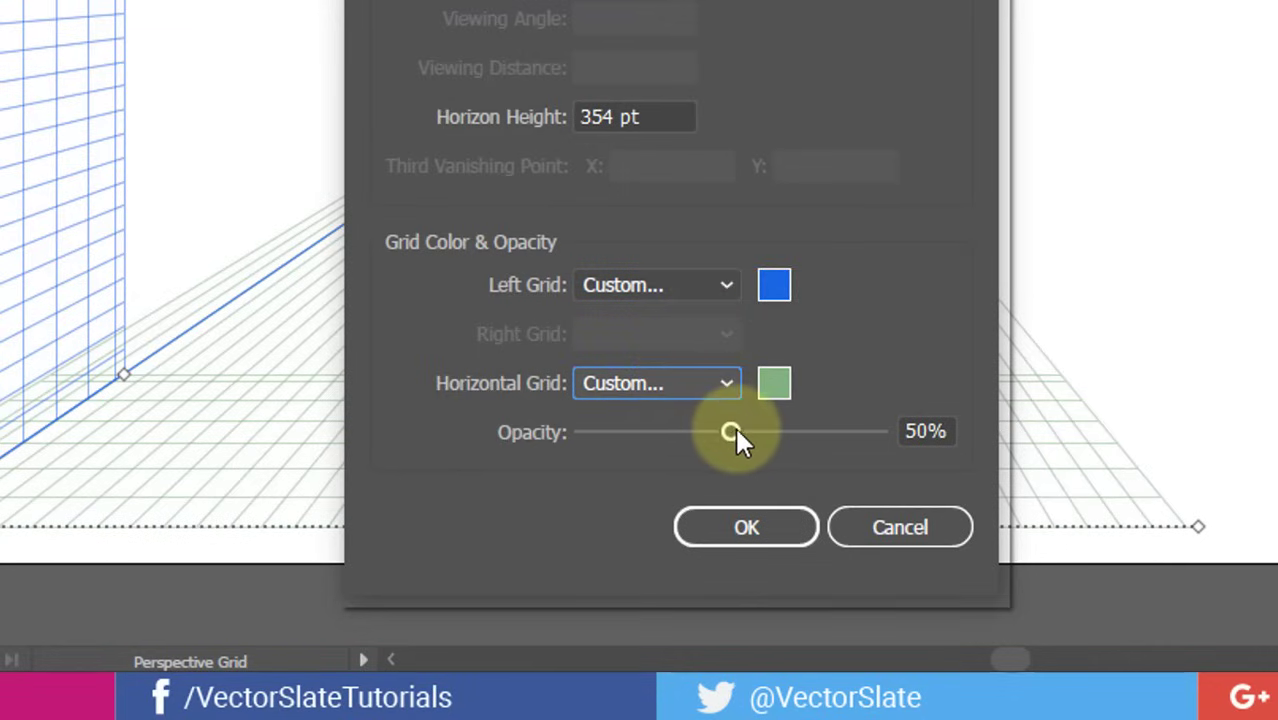
{"action": "left_click_drag", "start_coordinate": [736, 430], "coordinate": [793, 450]}
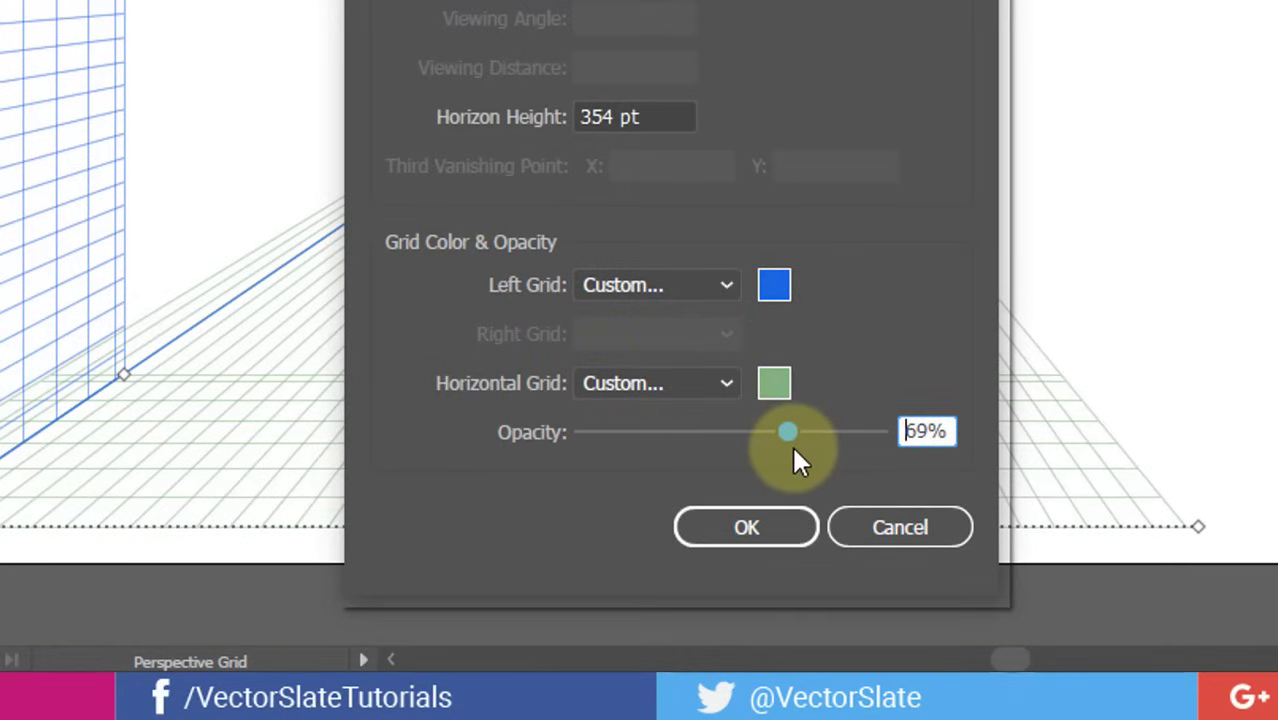
{"action": "left_click", "coordinate": [772, 528]}
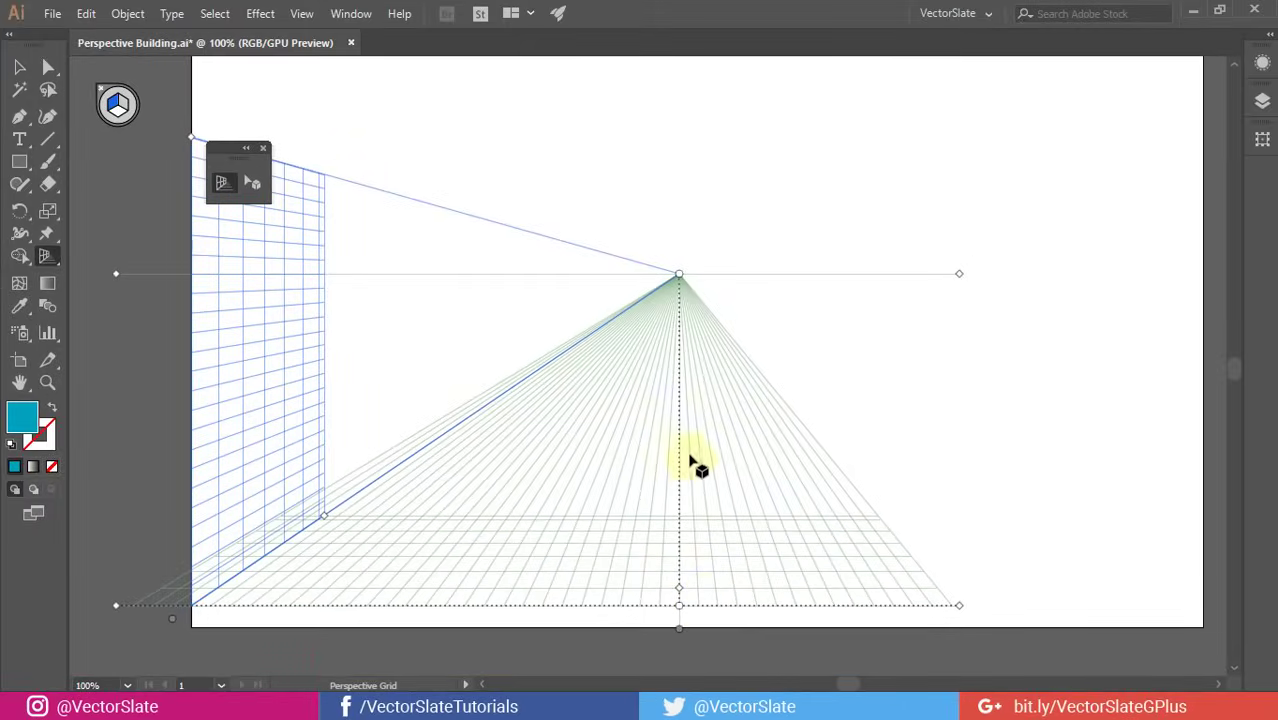
- Apply the one-point perspective preset 1P Perspective Grid Preset Building to the document
{"action": "left_click", "coordinate": [306, 14]}
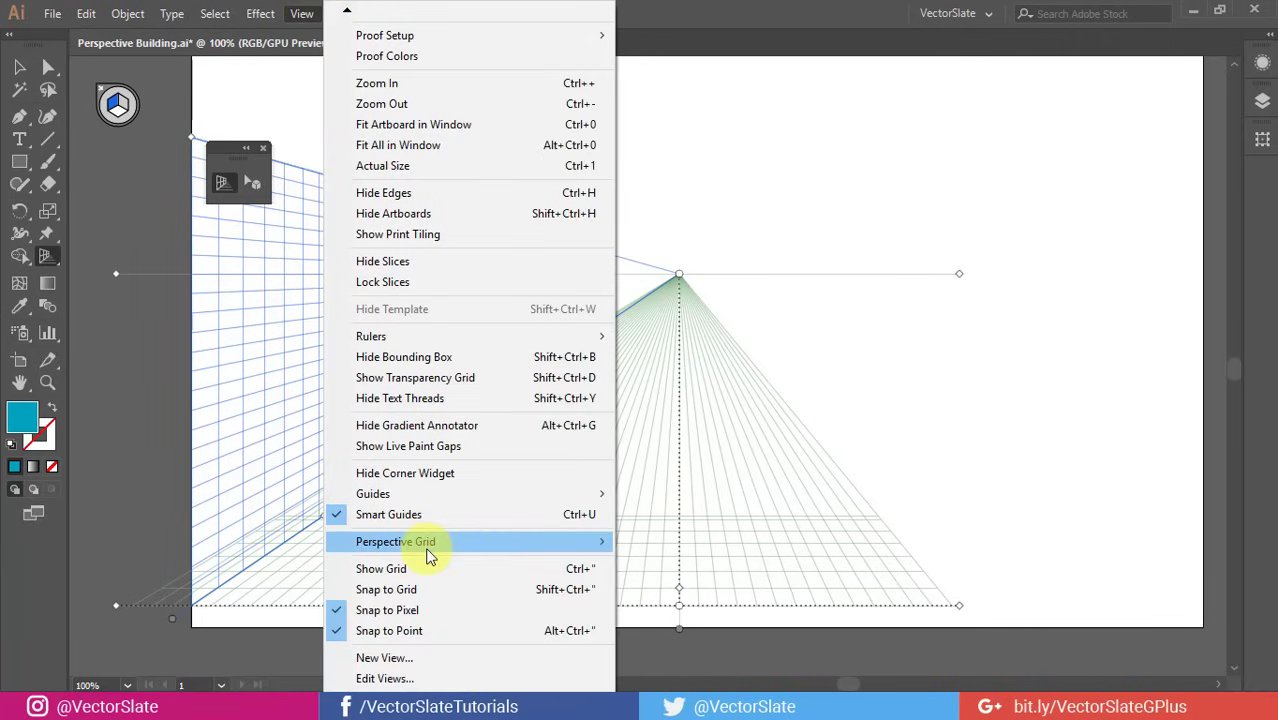
{"action": "mouse_move", "coordinate": [441, 549]}
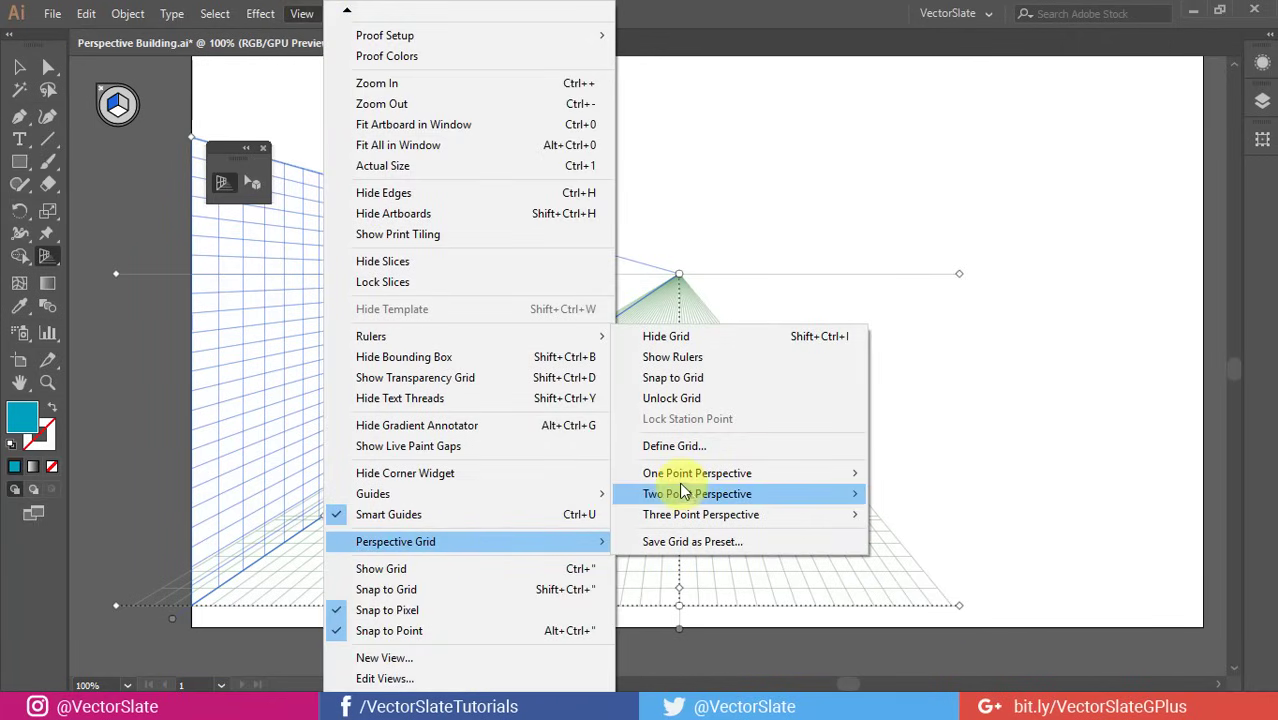
{"action": "mouse_move", "coordinate": [657, 481]}
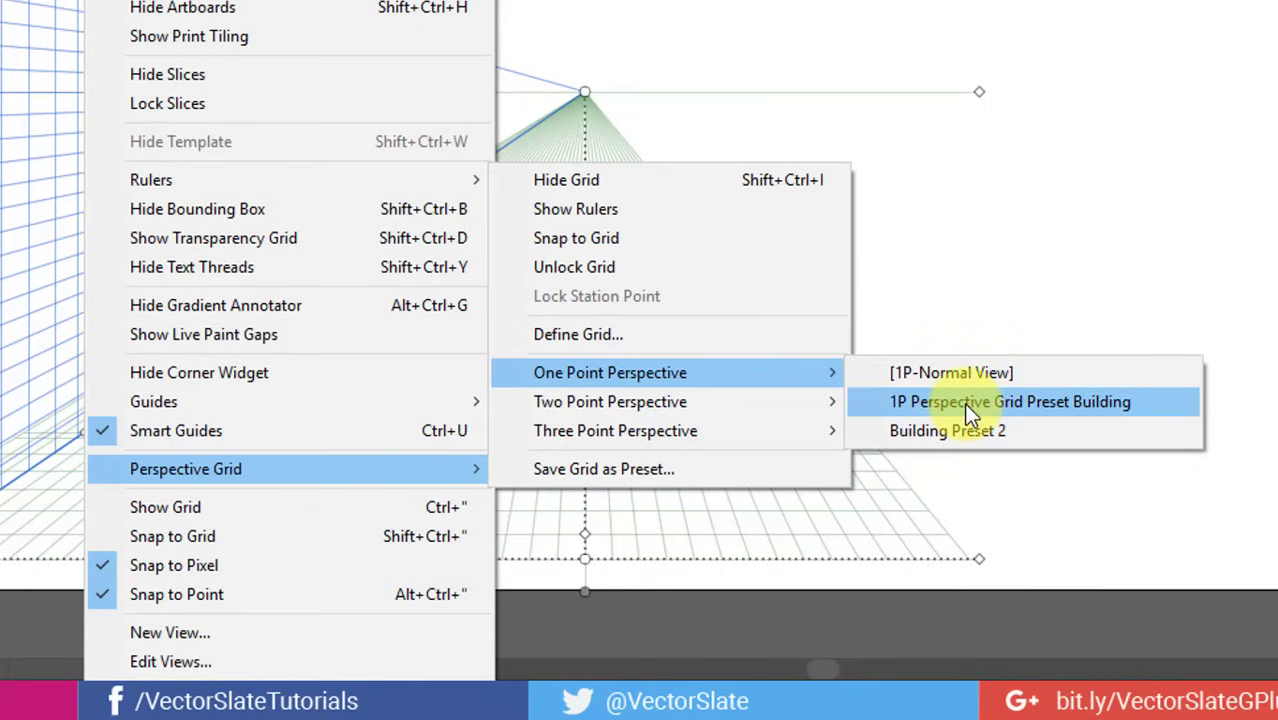
{"action": "left_click", "coordinate": [983, 413]}
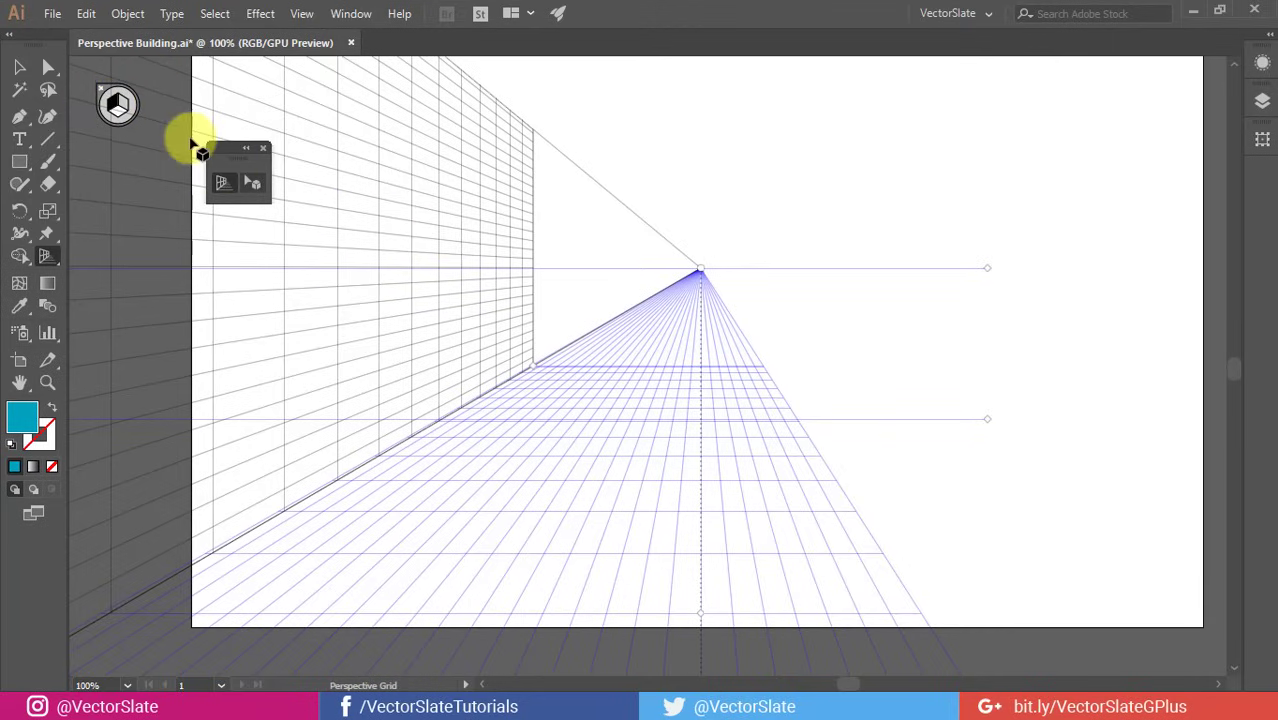
- Cycle the active plane through the horizontal grid and no active grid back to the left grid
{"action": "left_click", "coordinate": [118, 113]}
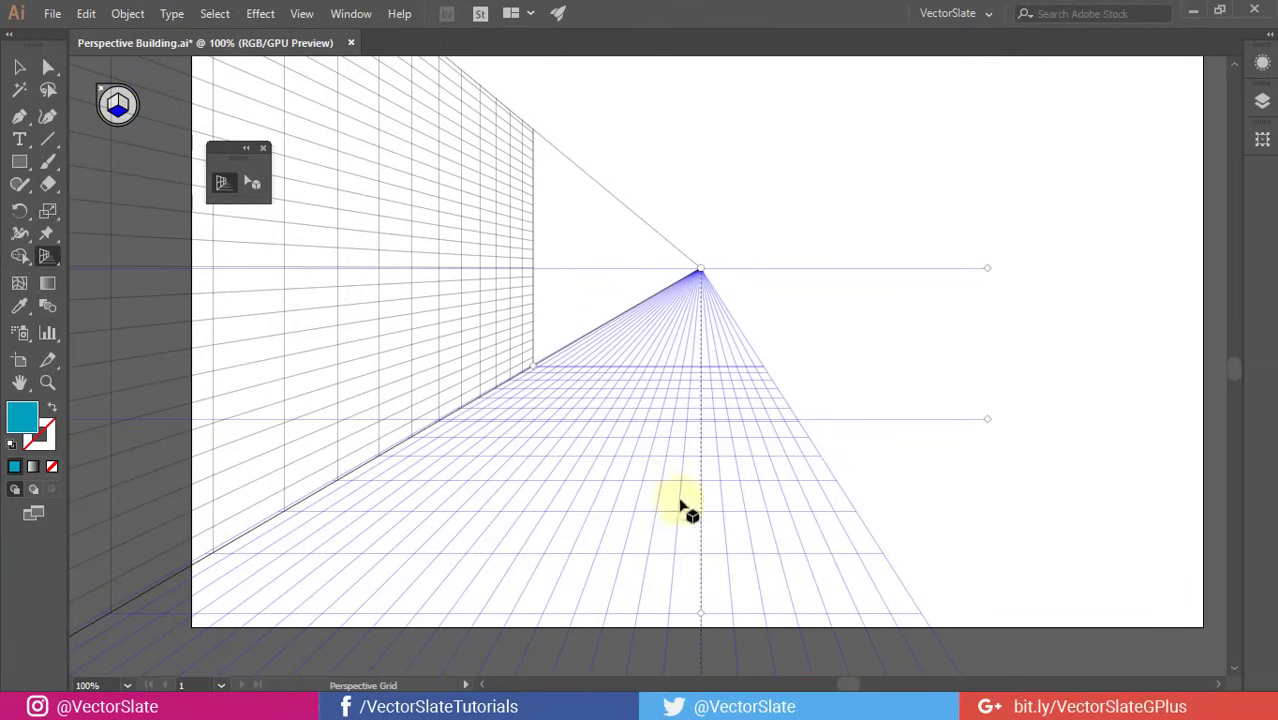
{"action": "left_click", "coordinate": [120, 105]}
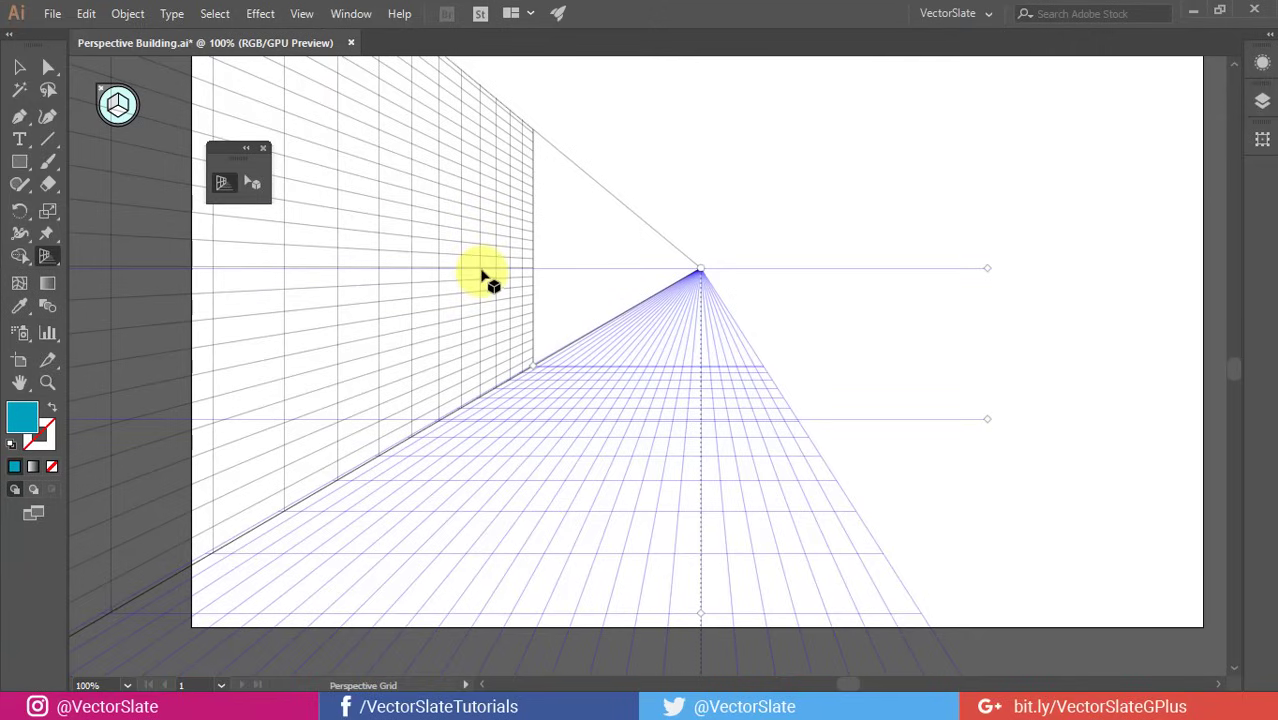
{"action": "left_click", "coordinate": [114, 105]}
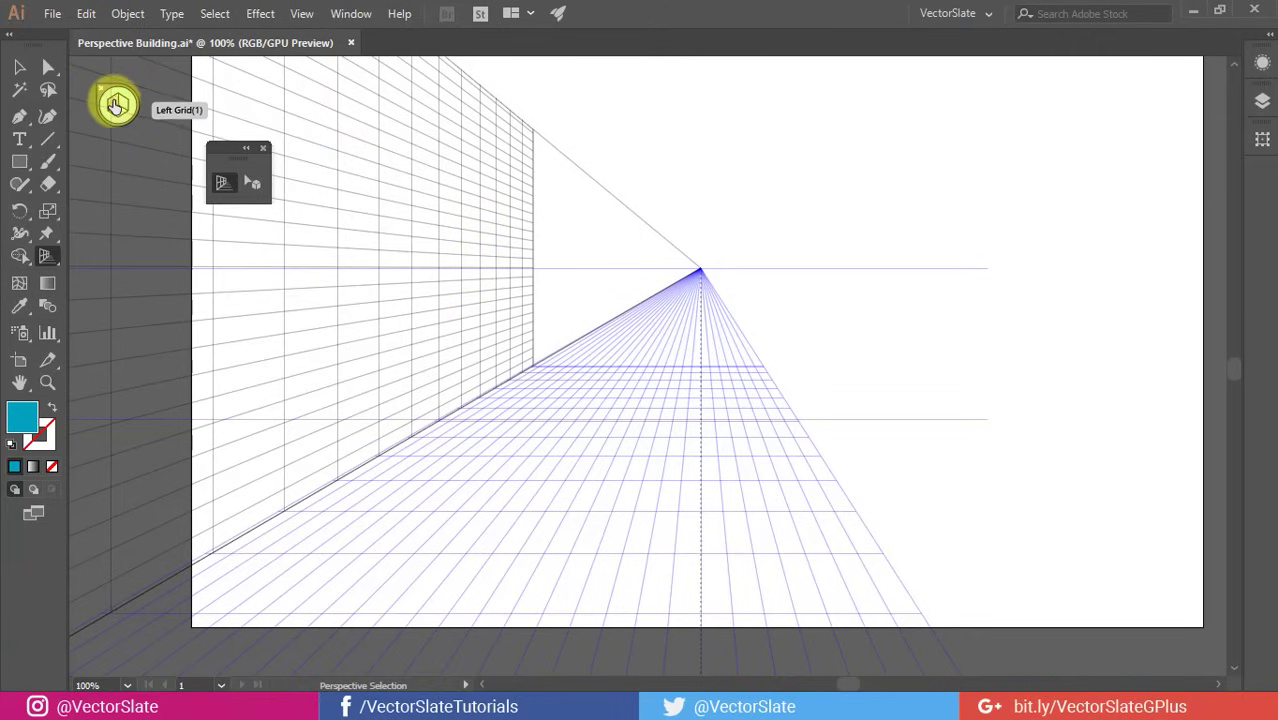
- Show the Opacity 50% layer so the faded building photo lies behind the perspective grid
{"action": "left_click", "coordinate": [1262, 100]}
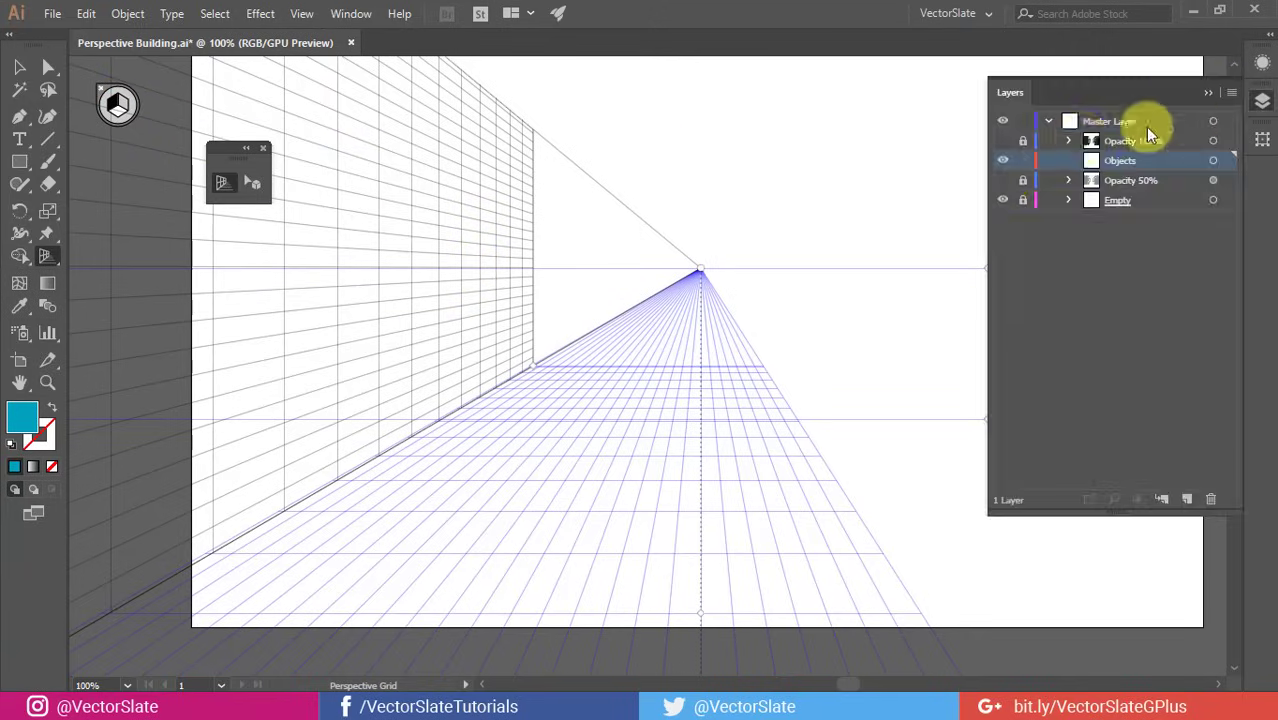
{"action": "left_click", "coordinate": [1003, 180]}
{"action": "left_click", "coordinate": [1262, 100]}
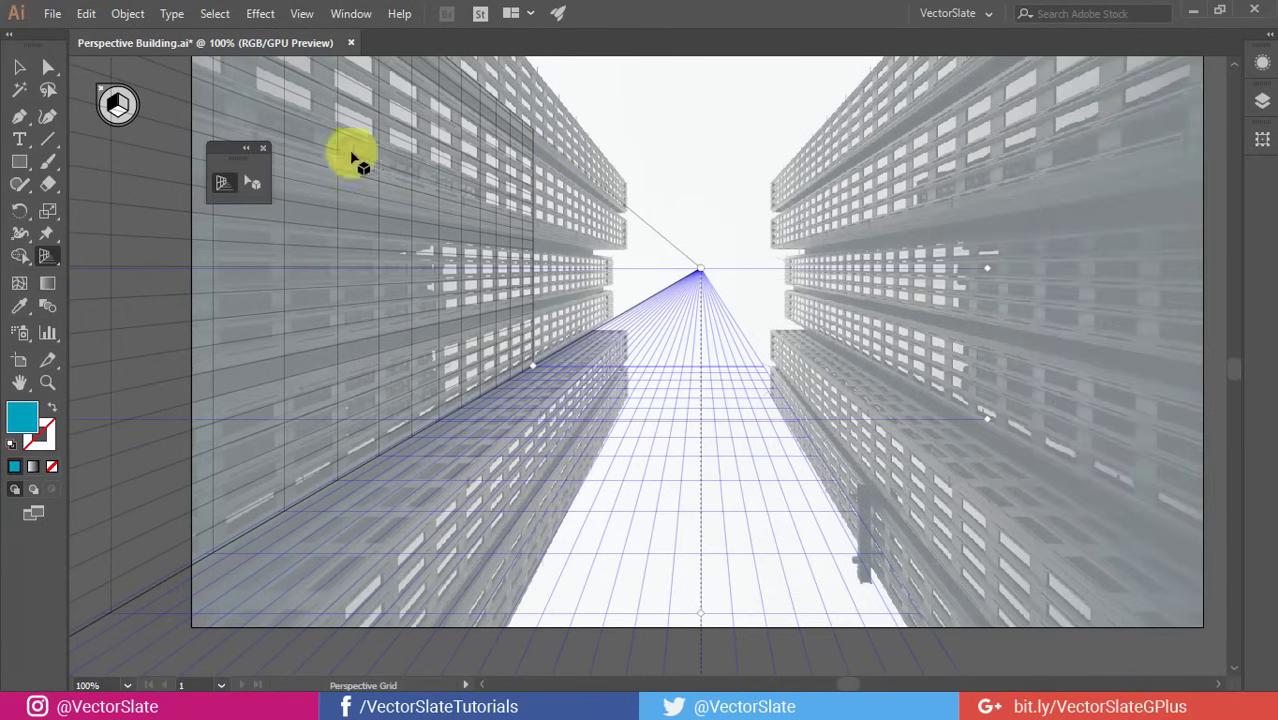
- Draw a blue rectangle in perspective on the left plane over the first window near the artboard's left edge
{"action": "left_click", "coordinate": [19, 163]}
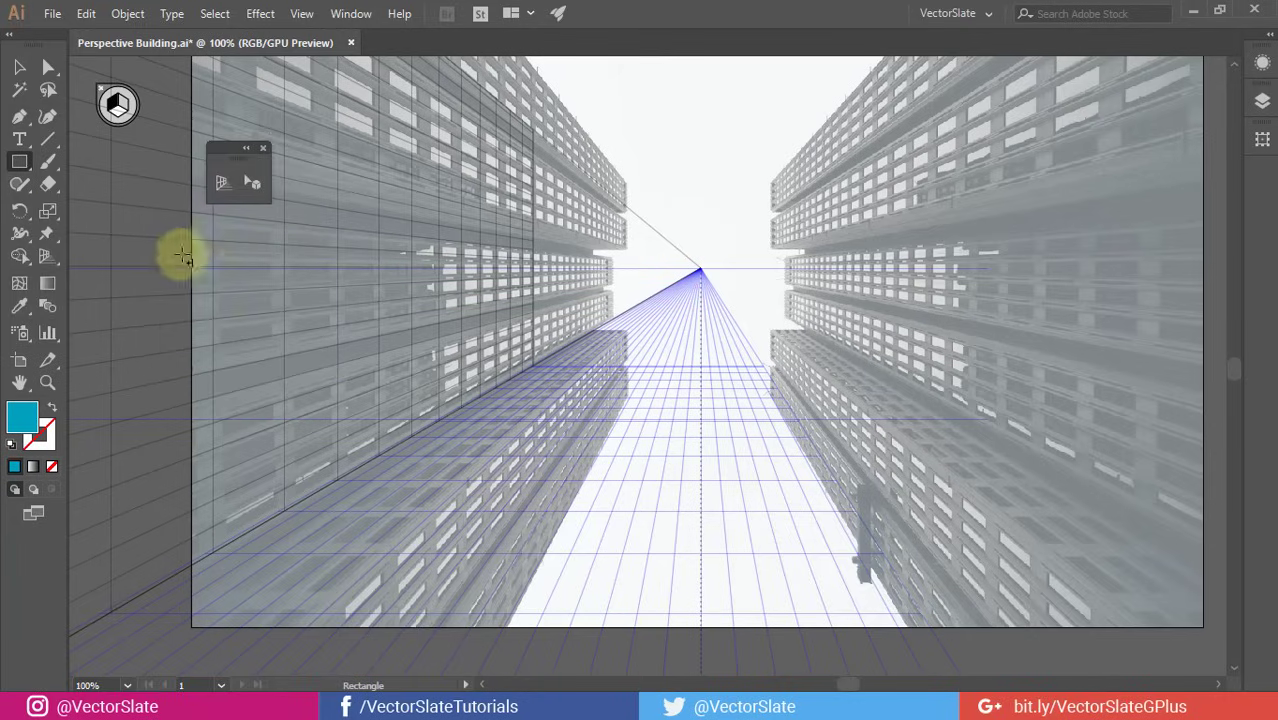
{"action": "scroll", "coordinate": [198, 266], "scroll_direction": "up", "scroll_amount": 2}
{"action": "scroll", "coordinate": [232, 283], "scroll_direction": "up", "scroll_amount": 1}
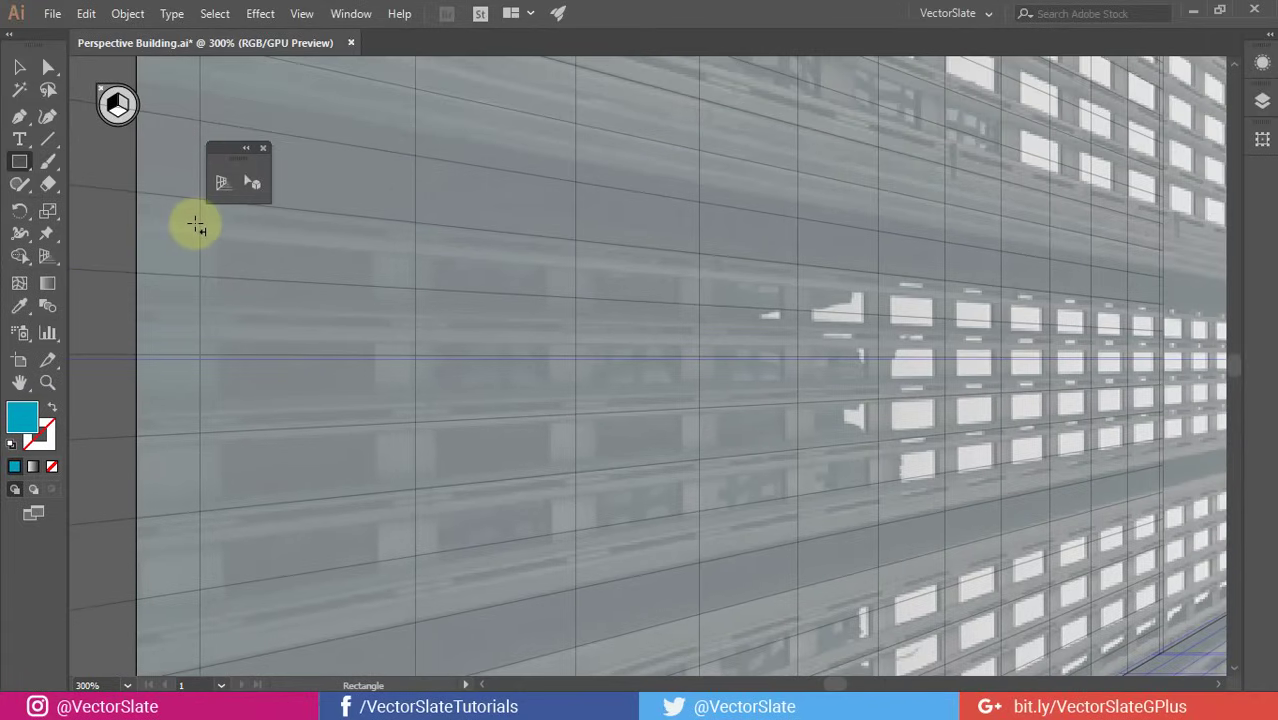
{"action": "left_click_drag", "start_coordinate": [175, 217], "coordinate": [430, 352]}
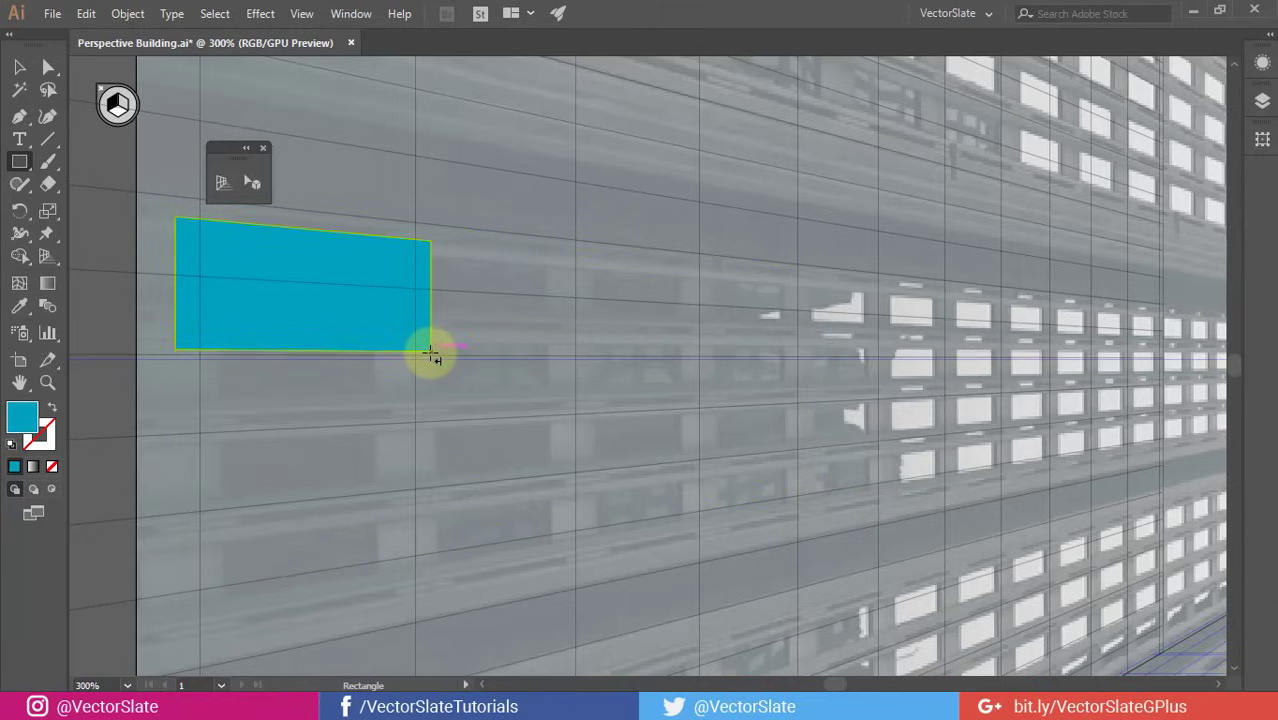
- Try stretching the blue rectangle upward with the regular Selection tool, and undo the change
{"action": "left_click", "coordinate": [20, 66]}
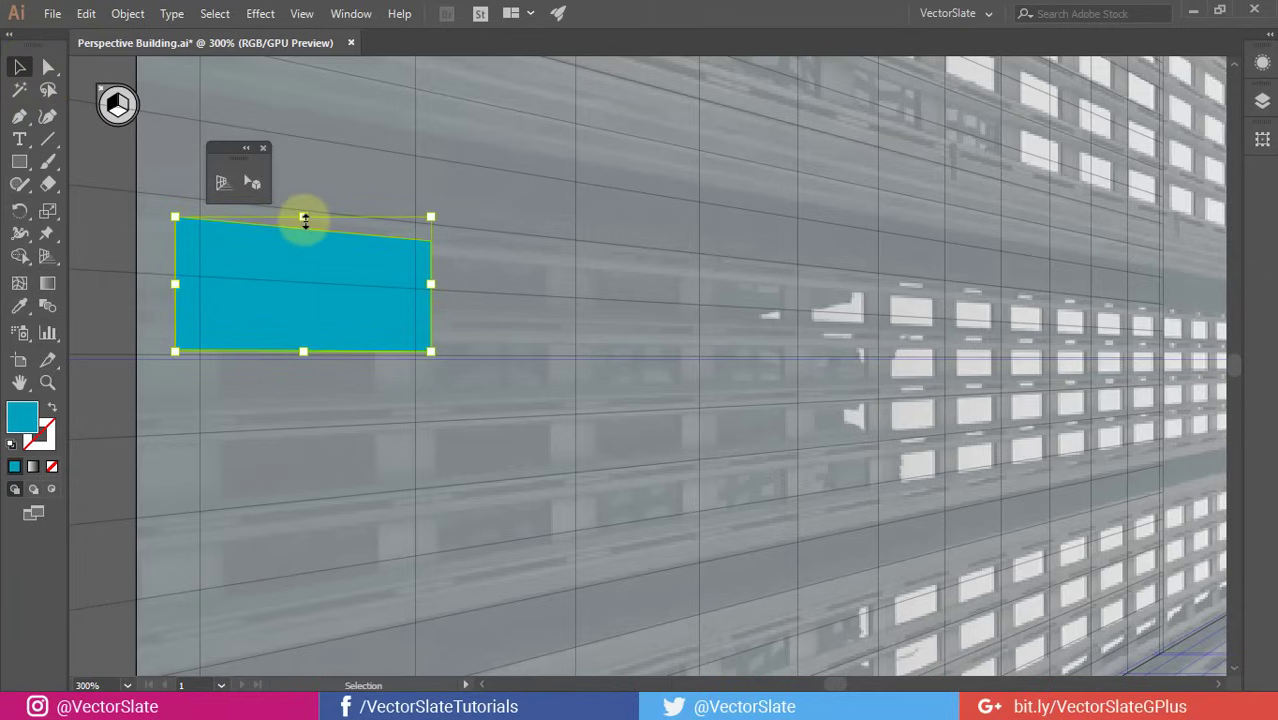
{"action": "left_click_drag", "start_coordinate": [305, 219], "coordinate": [305, 137]}
{"action": "key", "text": "ctrl+z"}
- Resize the blue rectangle with the Perspective Selection tool to fit the first window of the photo, and save the document
{"action": "left_click", "coordinate": [256, 189]}
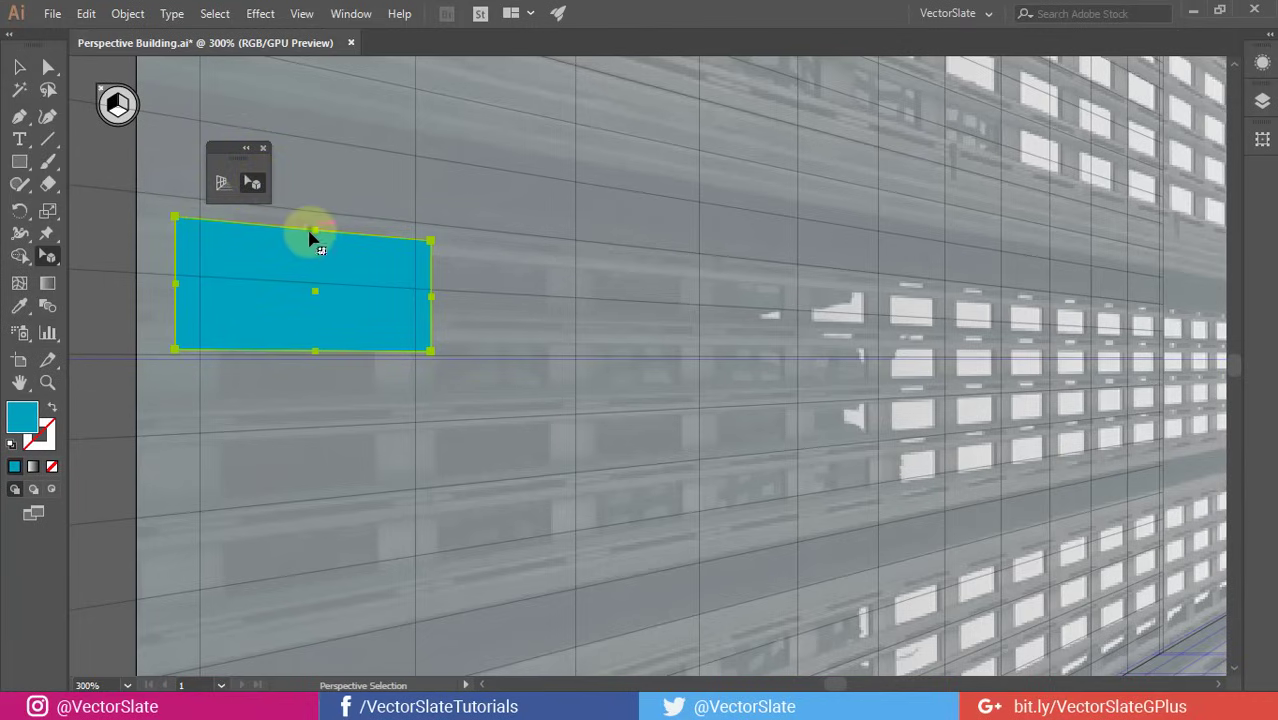
{"action": "left_click_drag", "start_coordinate": [432, 300], "coordinate": [390, 305]}
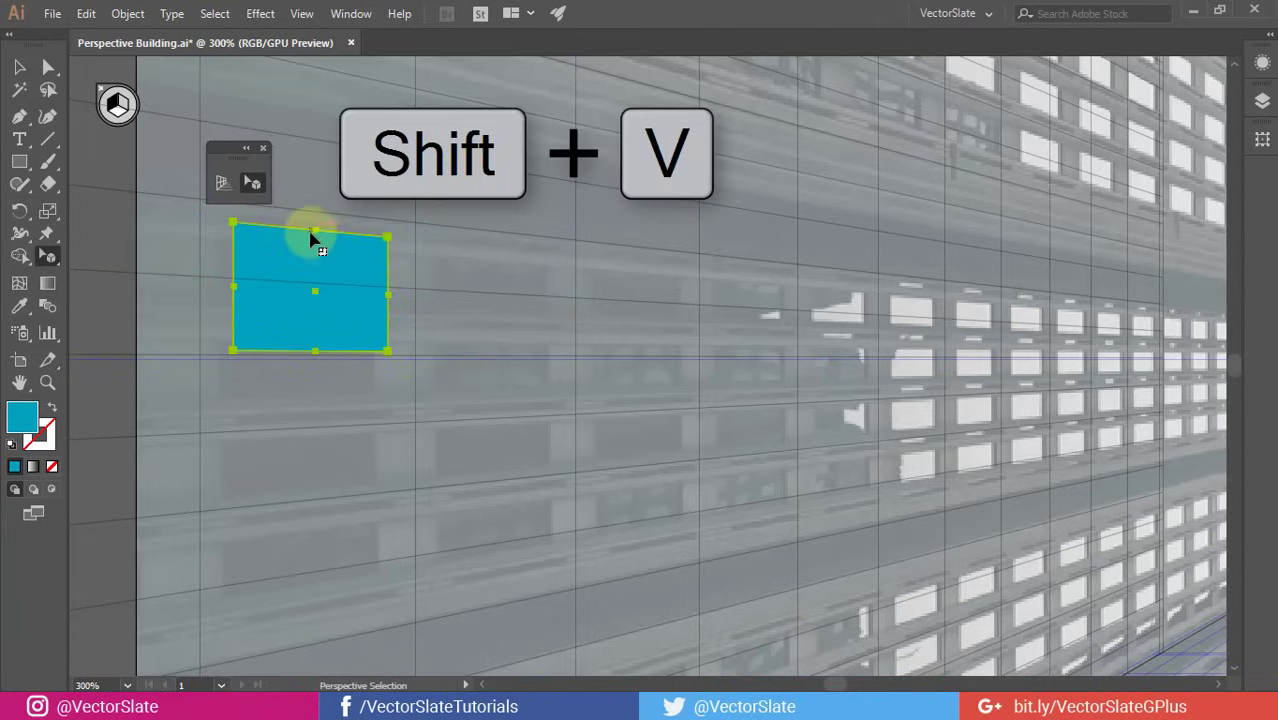
{"action": "left_click_drag", "start_coordinate": [314, 234], "coordinate": [272, 250]}
{"action": "scroll", "coordinate": [371, 296], "scroll_direction": "up", "scroll_amount": 3}
{"action": "left_click_drag", "start_coordinate": [398, 287], "coordinate": [408, 322]}
{"action": "scroll", "coordinate": [408, 322], "scroll_direction": "down", "scroll_amount": 3}
{"action": "key", "text": "ctrl+s"}
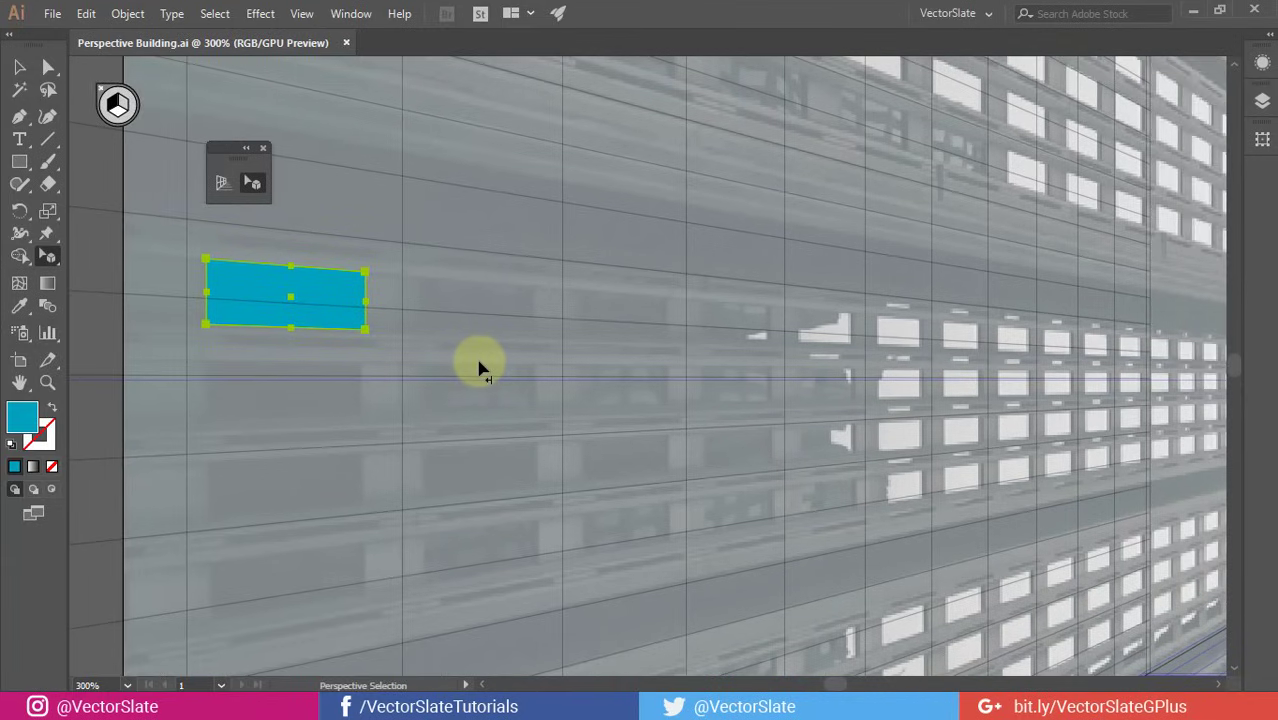
- Try moving the blue rectangle along the left plane to a more distant, lower window, and undo the move
{"action": "scroll", "coordinate": [478, 368], "scroll_direction": "down", "scroll_amount": 2}
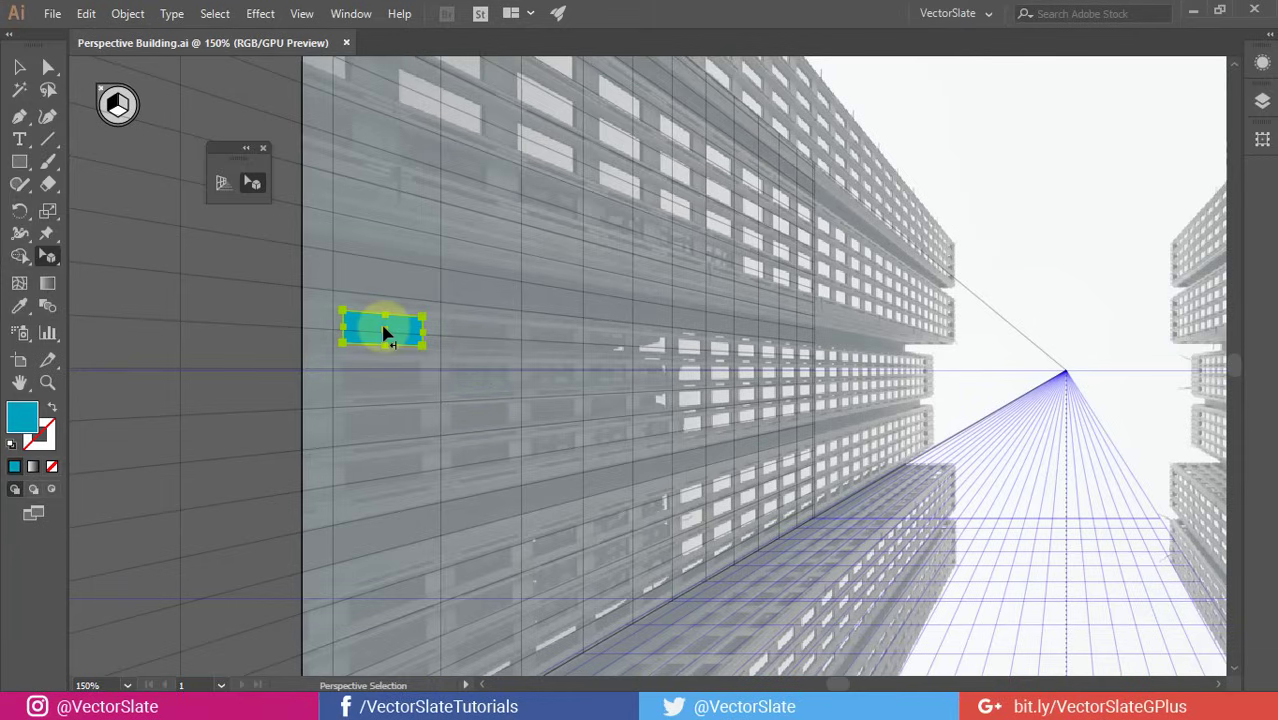
{"action": "left_click_drag", "start_coordinate": [385, 334], "coordinate": [632, 558]}
{"action": "scroll", "coordinate": [842, 262], "scroll_direction": "up", "scroll_amount": 3}
{"action": "scroll", "coordinate": [370, 485], "scroll_direction": "down", "scroll_amount": 3}
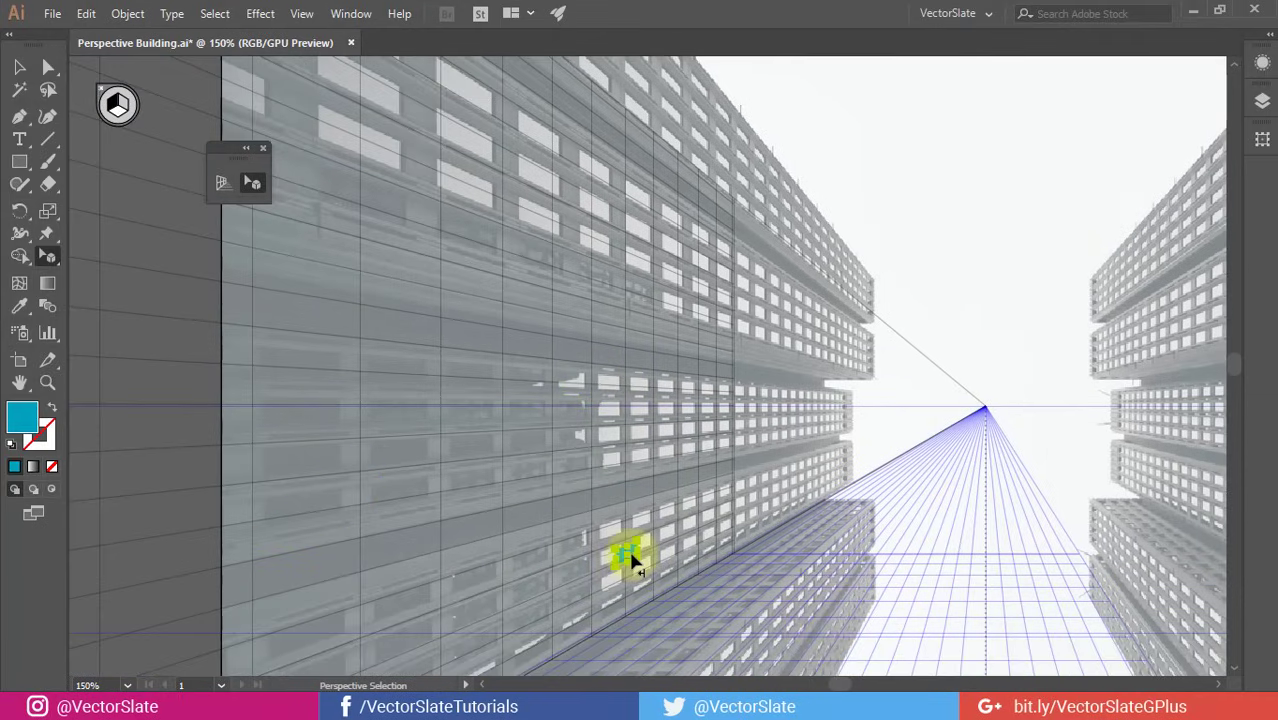
{"action": "key", "text": "ctrl+z"}
{"action": "key", "text": "ctrl+z"}
{"action": "key", "text": "ctrl+z"}
{"action": "key", "text": "ctrl+z"}
{"action": "scroll", "coordinate": [309, 374], "scroll_direction": "up", "scroll_amount": 3}
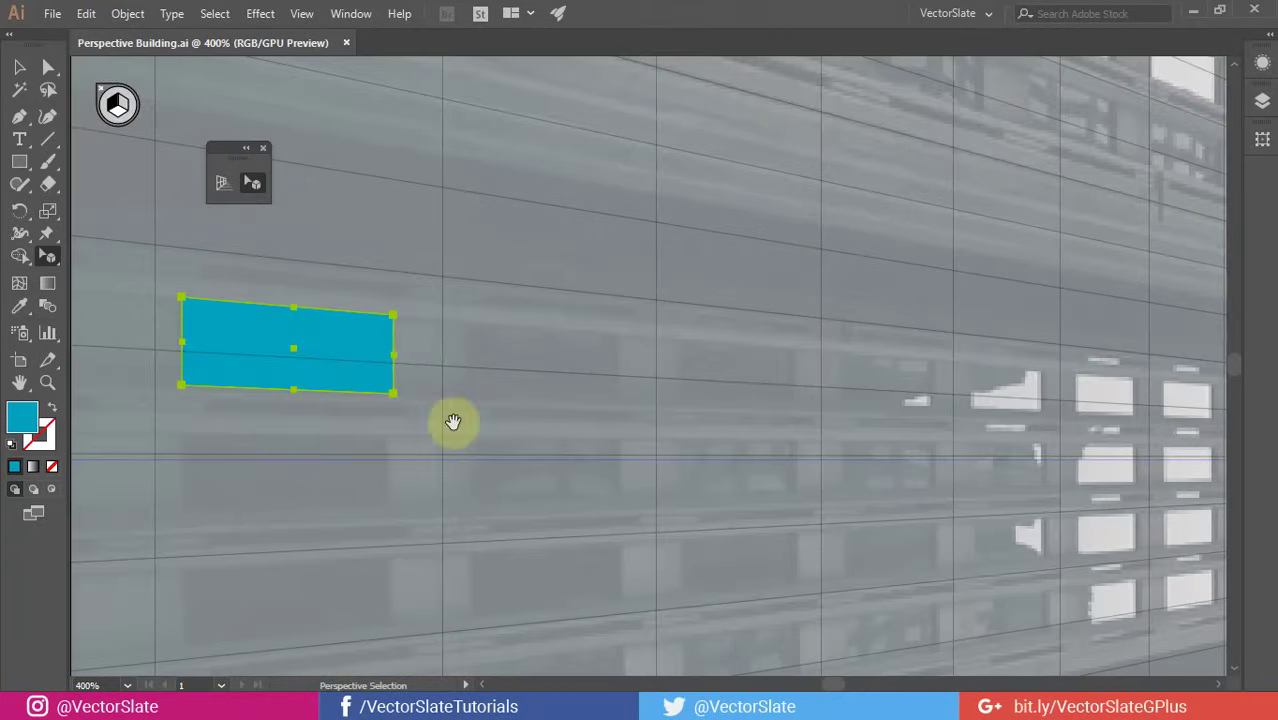
- Duplicate the blue rectangle in perspective along the left plane onto the second window of the row
{"action": "left_click_drag", "start_coordinate": [453, 422], "coordinate": [443, 363]}
{"action": "key", "text": "alt+shift"}
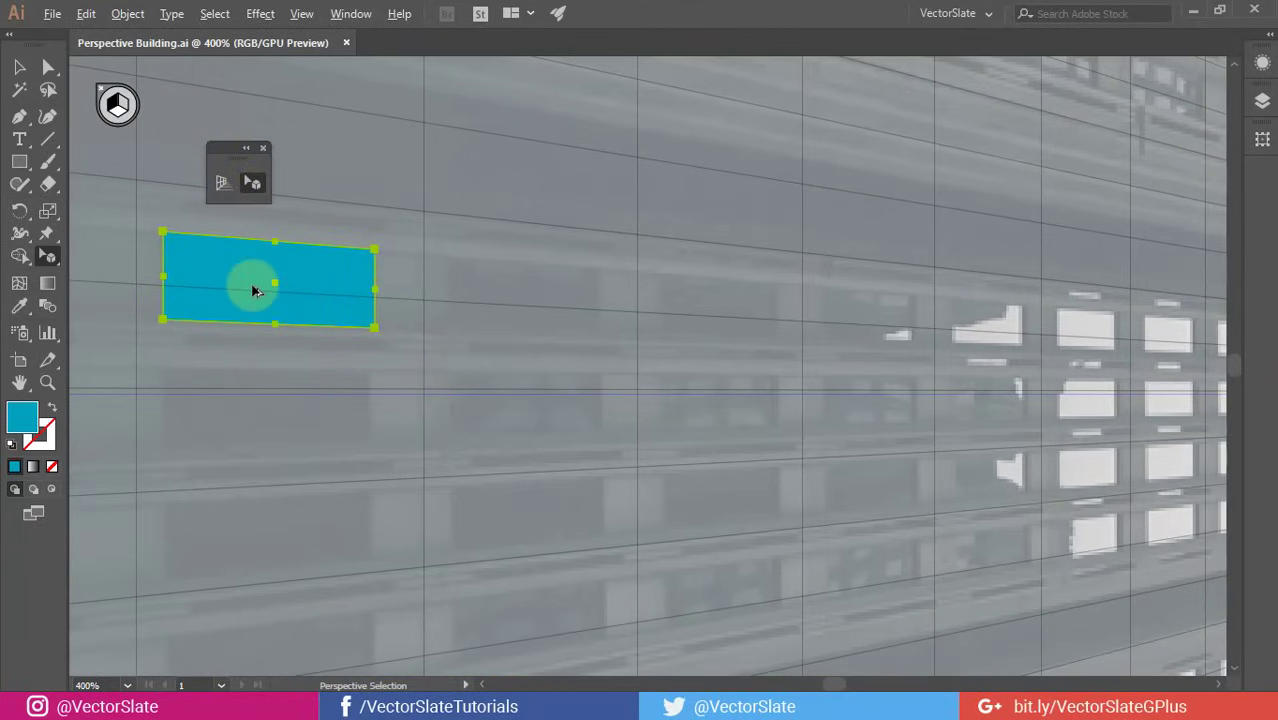
{"action": "left_click_drag", "start_coordinate": [251, 283], "coordinate": [505, 309]}
{"action": "scroll", "coordinate": [505, 307], "scroll_direction": "down", "scroll_amount": 1}
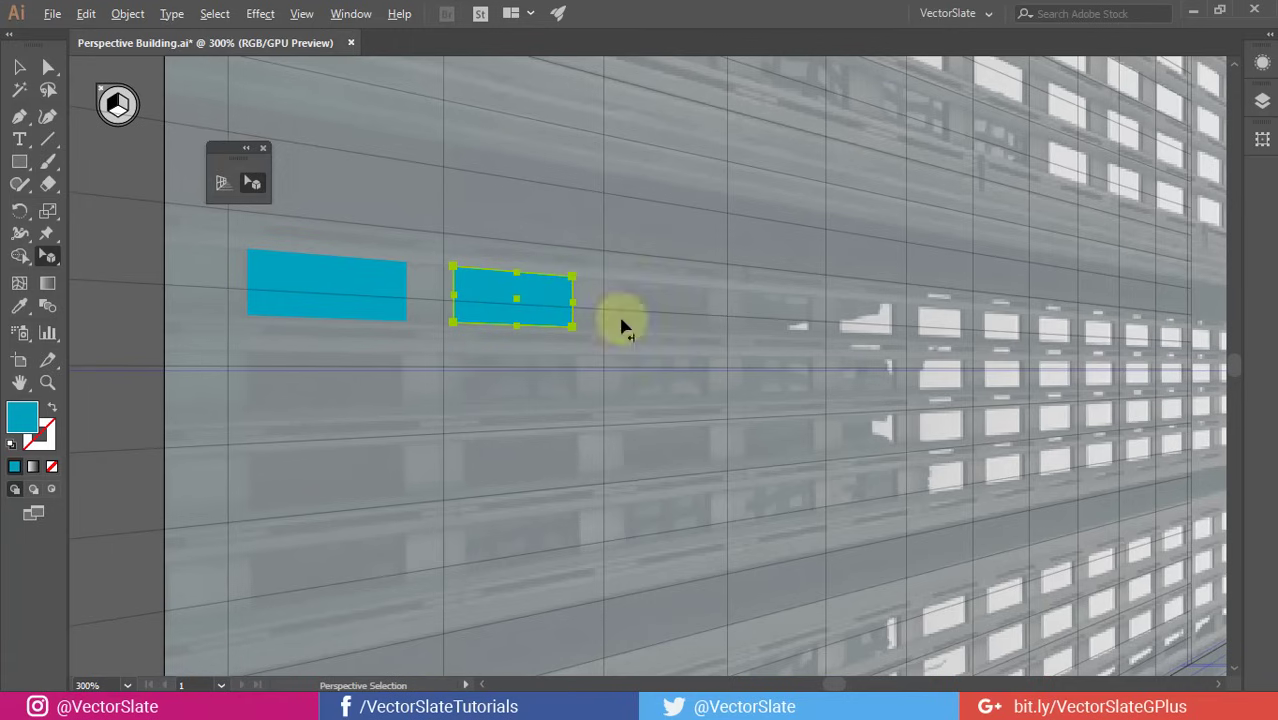
- Repeat the duplication until the blue windows reach the far end of the building, and clear the selection
{"action": "left_click_drag", "start_coordinate": [981, 374], "coordinate": [843, 392]}
{"action": "key", "text": "ctrl+d"}
{"action": "key", "text": "ctrl+d"}
{"action": "key", "text": "ctrl+d"}
{"action": "key", "text": "ctrl+d"}
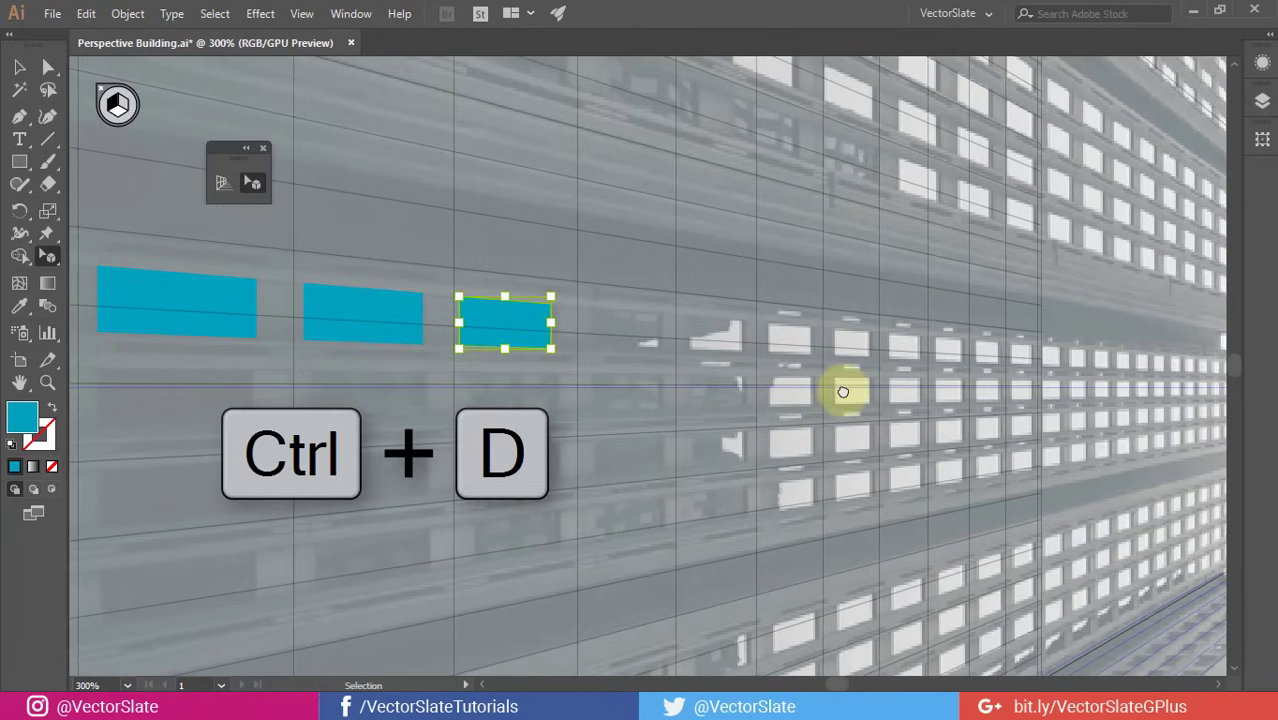
{"action": "key", "text": "ctrl+d"}
{"action": "key", "text": "ctrl+d"}
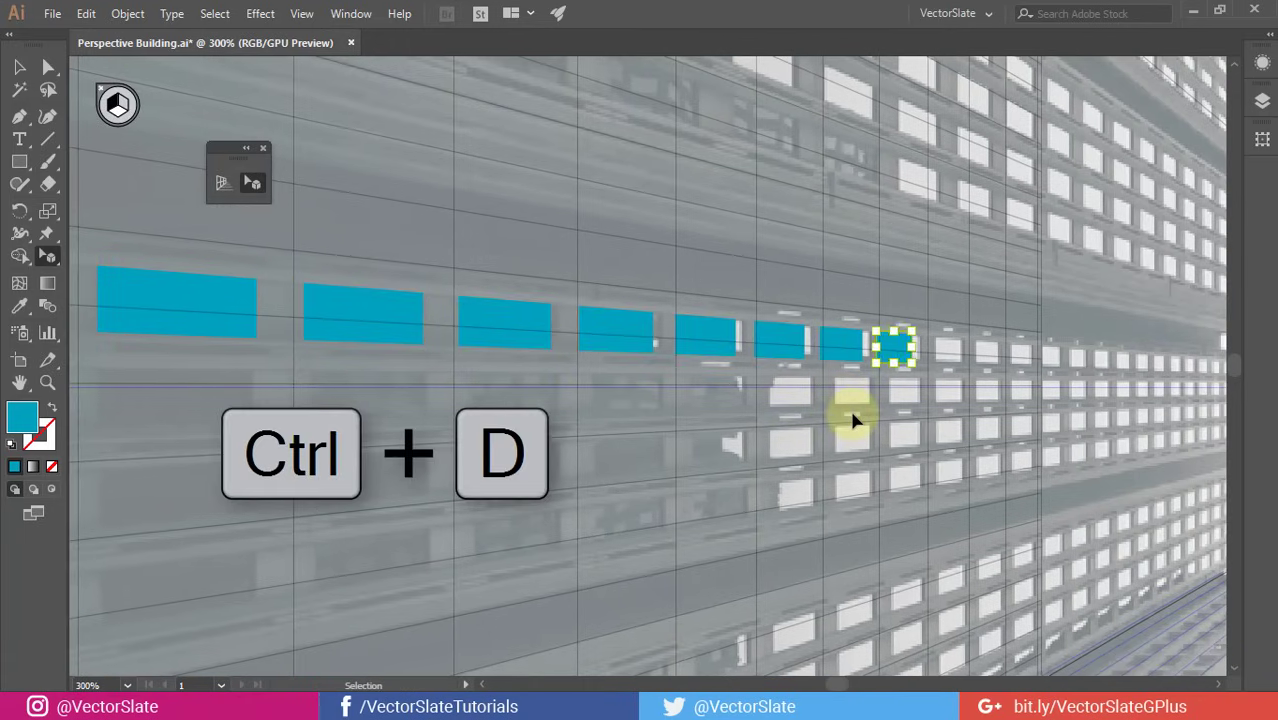
{"action": "scroll", "coordinate": [851, 420], "scroll_direction": "down", "scroll_amount": 2}
{"action": "left_click_drag", "start_coordinate": [936, 427], "coordinate": [934, 427]}
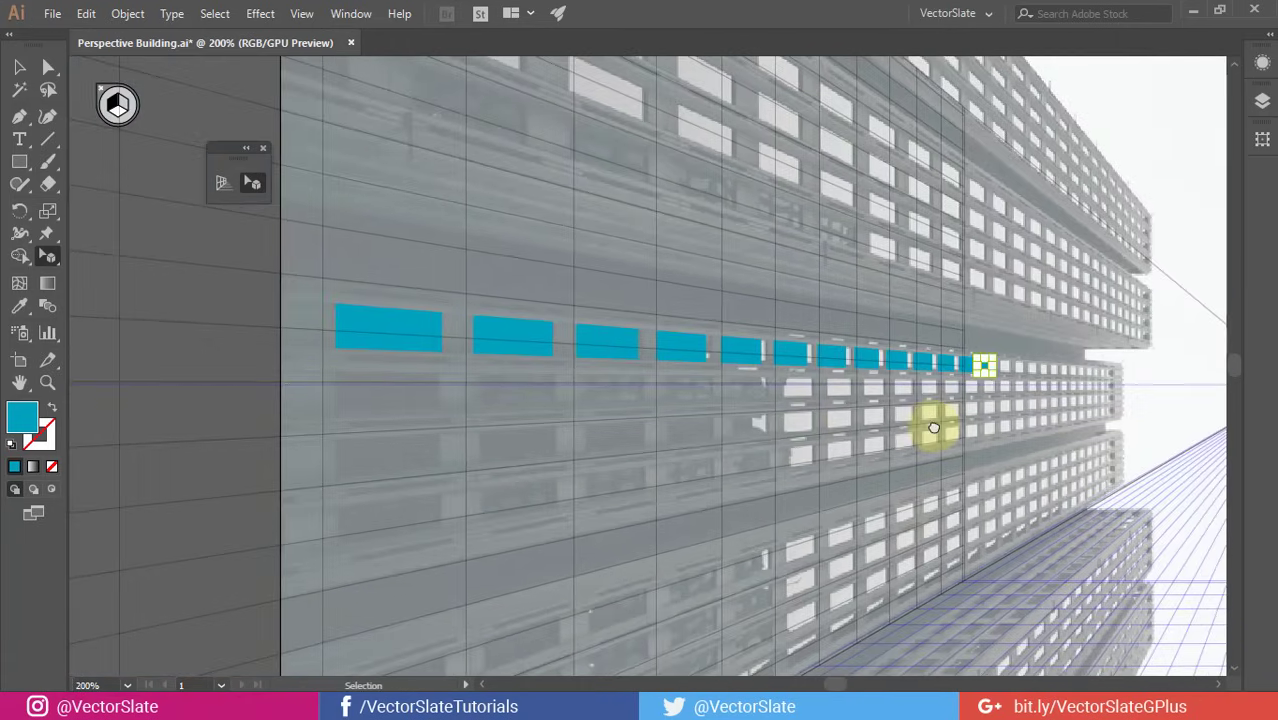
{"action": "key", "text": "ctrl+shift+a"}
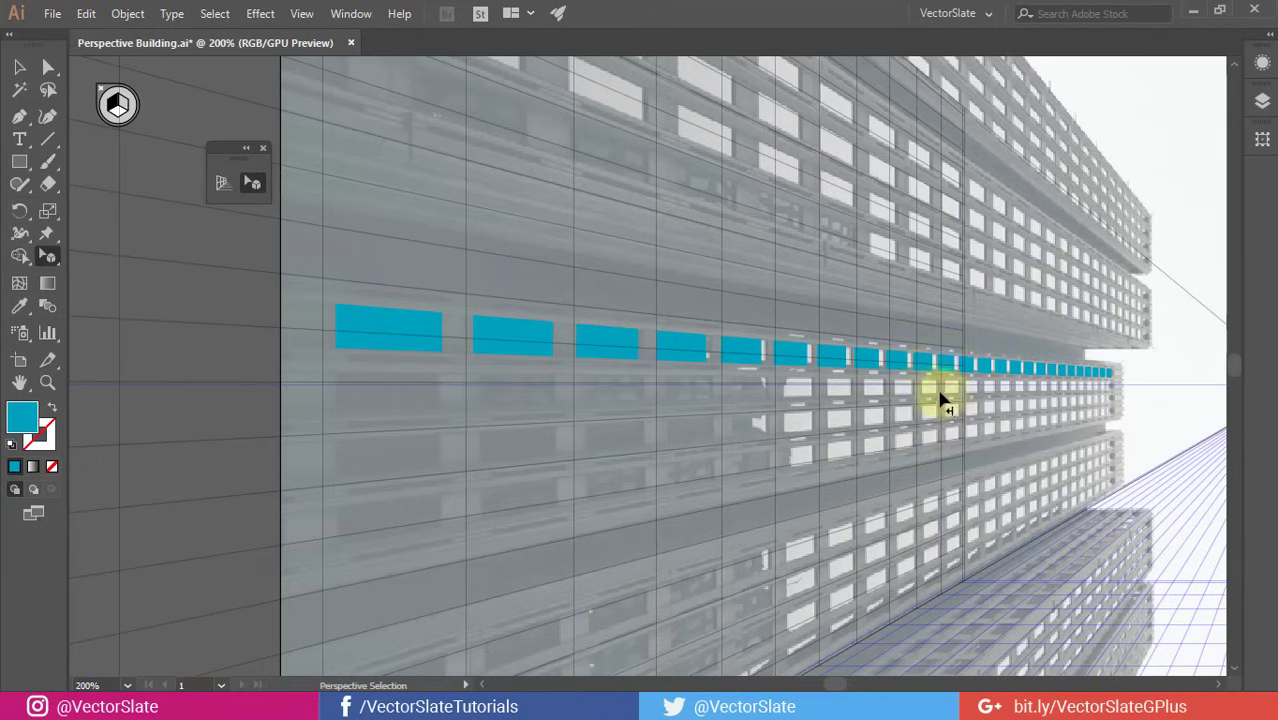
- Select the whole row of blue windows and duplicate it downward in perspective onto the three window rows below
{"action": "key", "text": "v"}
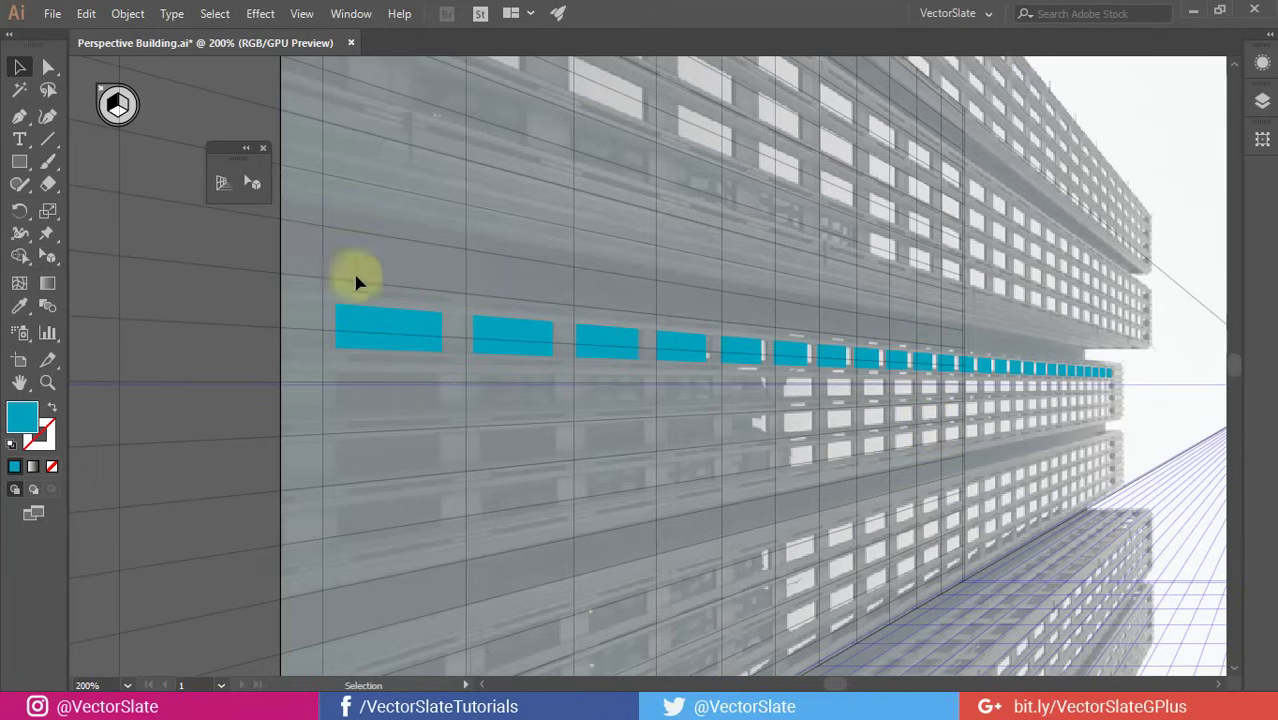
{"action": "left_click_drag", "start_coordinate": [357, 283], "coordinate": [1148, 413]}
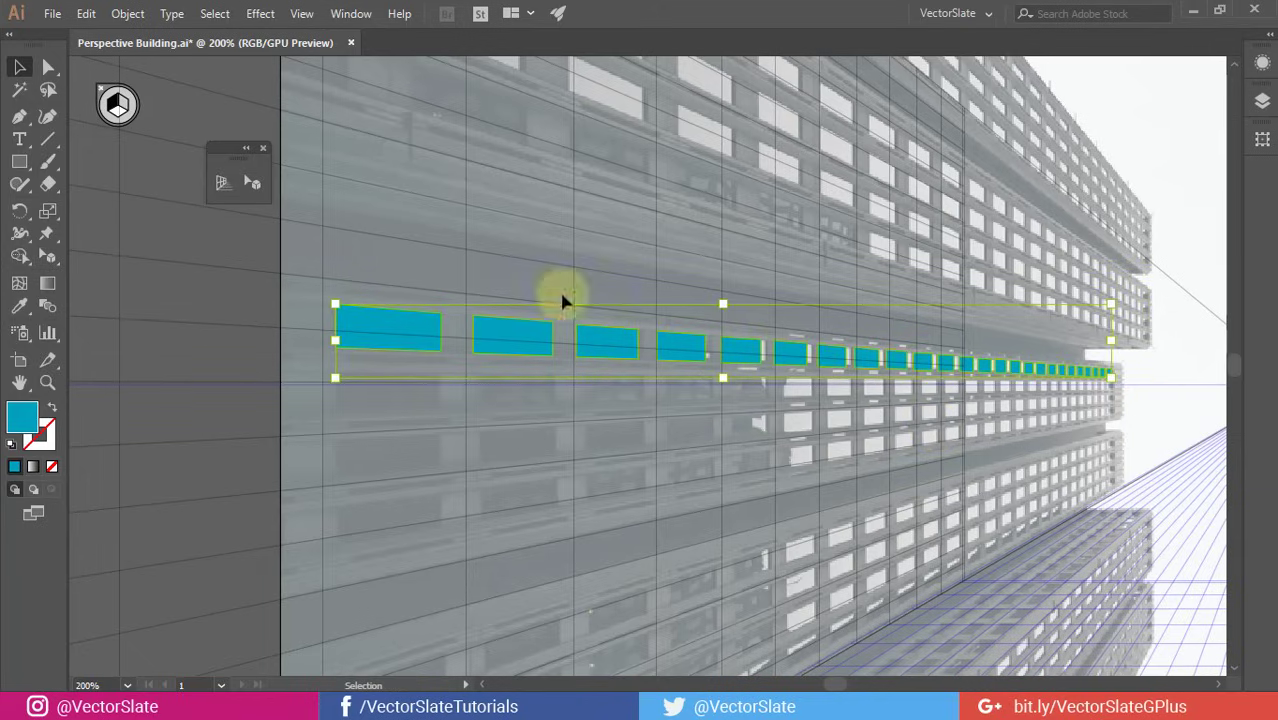
{"action": "scroll", "coordinate": [342, 320], "scroll_direction": "up", "scroll_amount": 1}
{"action": "left_click", "coordinate": [253, 182]}
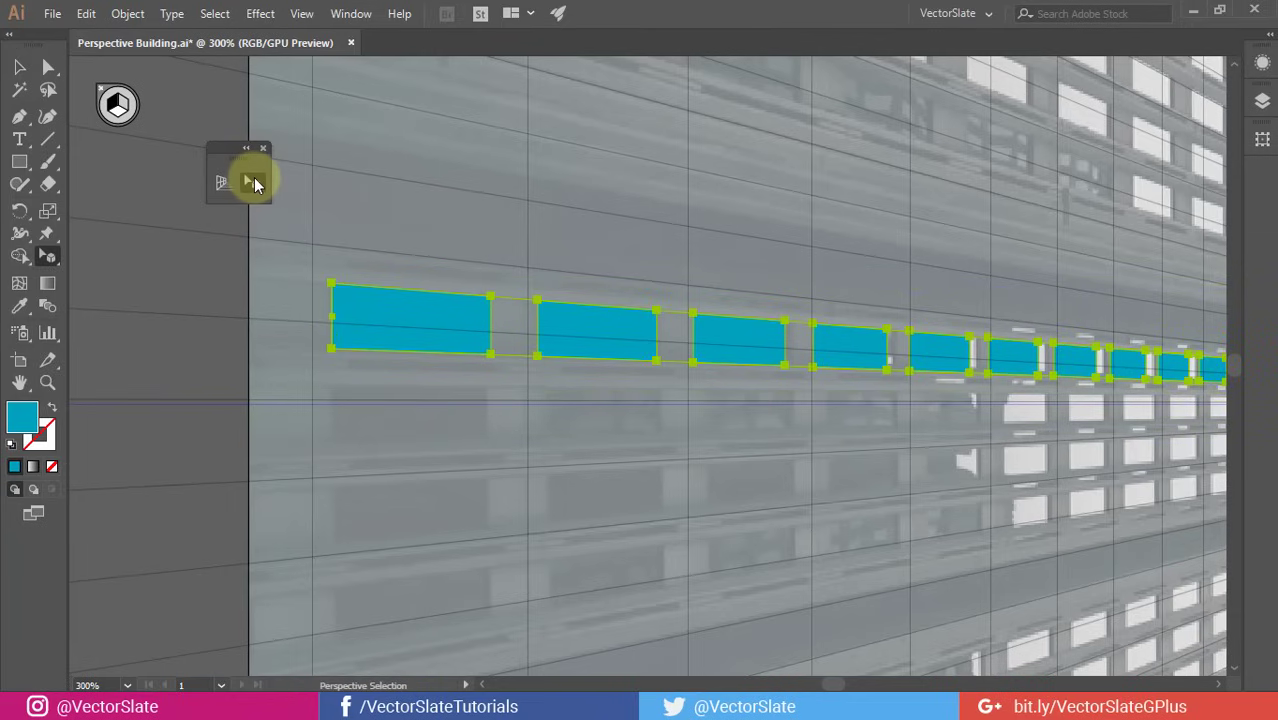
{"action": "left_click_drag", "start_coordinate": [421, 338], "coordinate": [435, 311]}
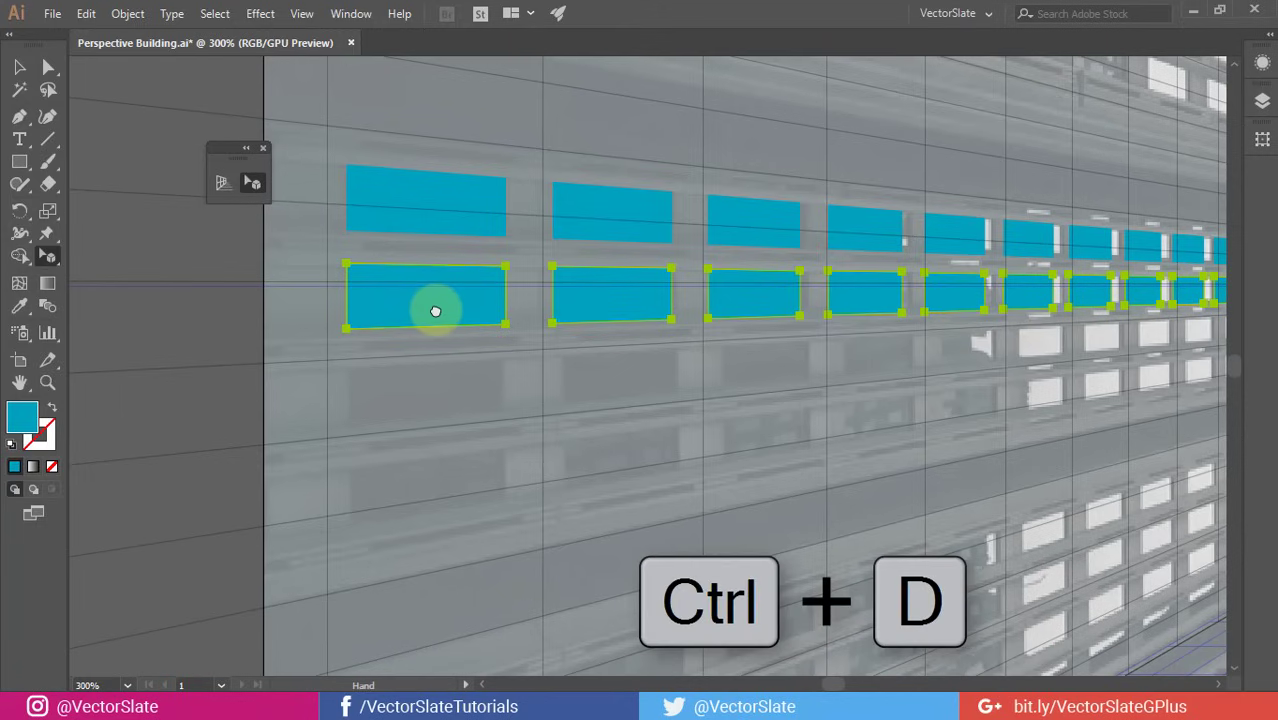
{"action": "key", "text": "ctrl+d"}
{"action": "key", "text": "ctrl+d"}
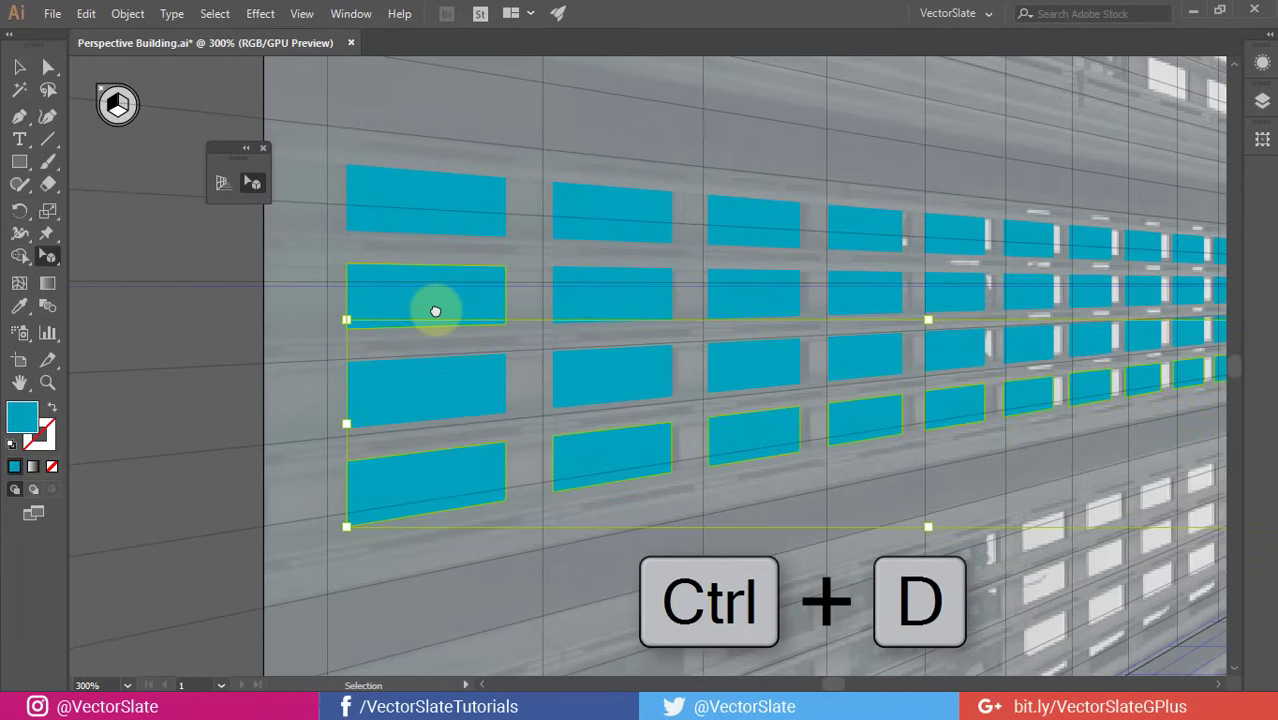
{"action": "left_click", "coordinate": [699, 514]}
- Draw a wide flat rectangle across the upper part of the photo without an active grid plane, and fill it with a darker teal
{"action": "scroll", "coordinate": [807, 508], "scroll_direction": "down", "scroll_amount": 3}
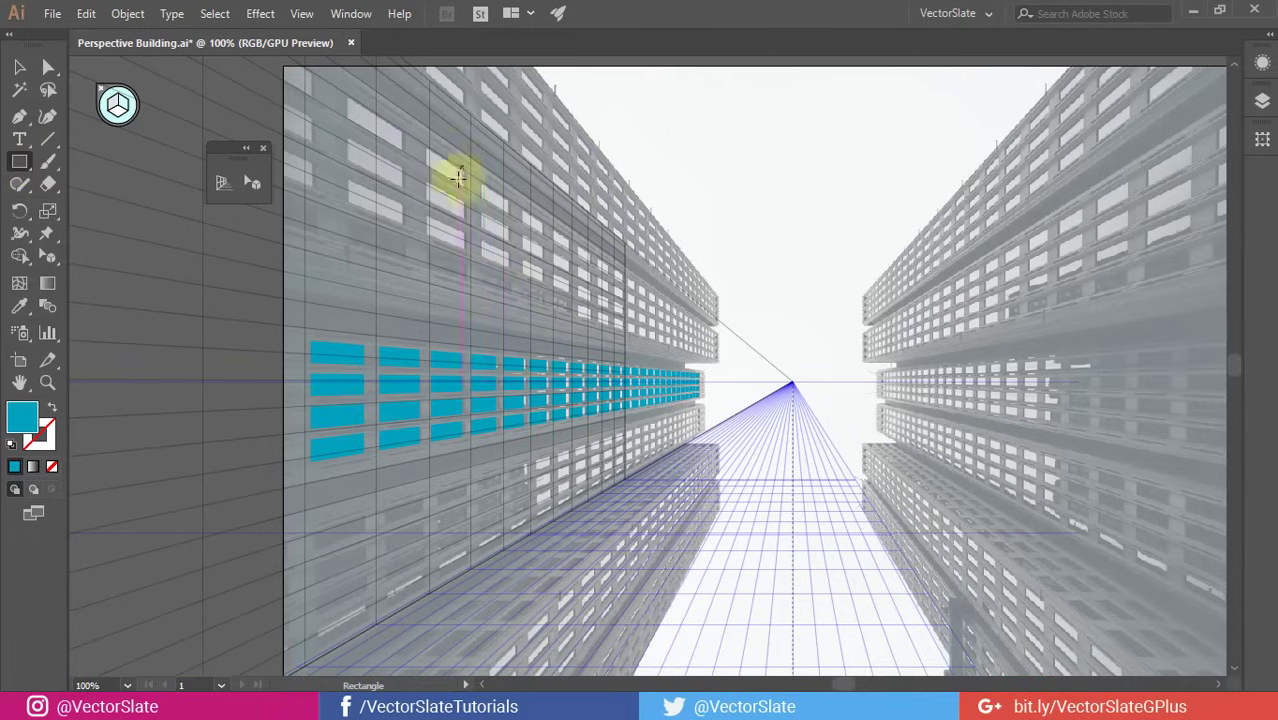
{"action": "left_click_drag", "start_coordinate": [462, 173], "coordinate": [1113, 297]}
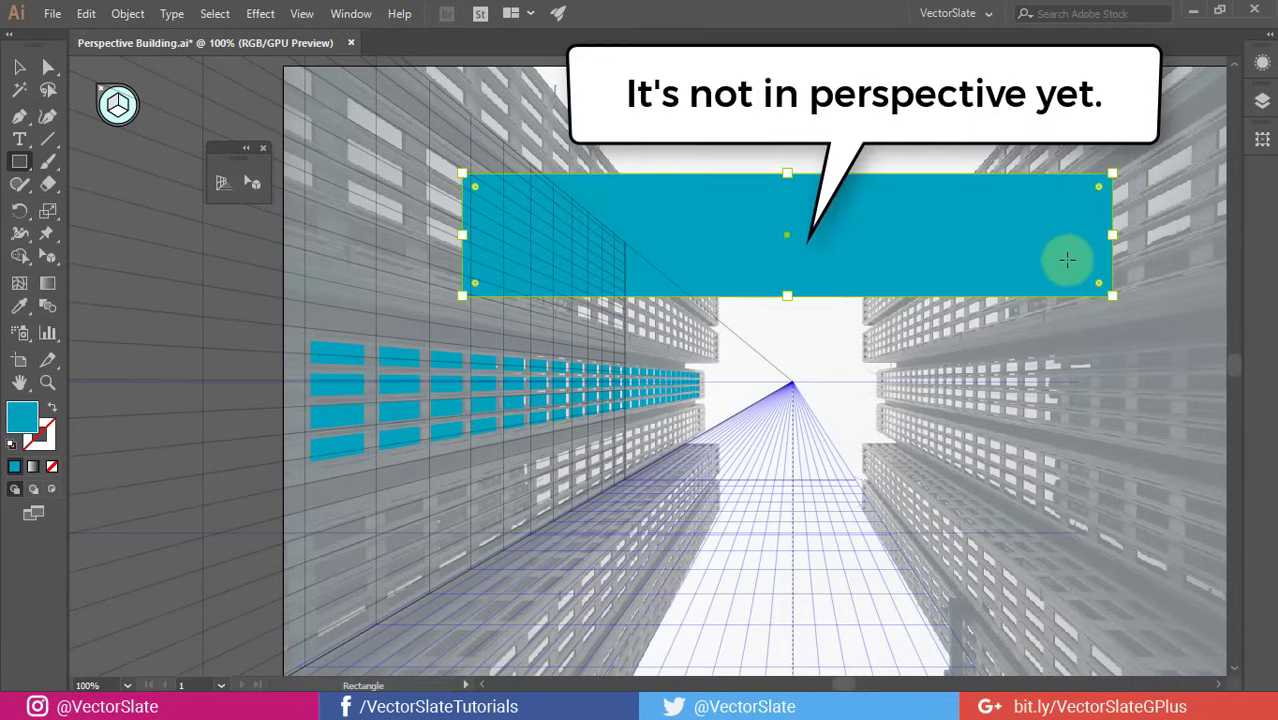
{"action": "double_click", "coordinate": [24, 424]}
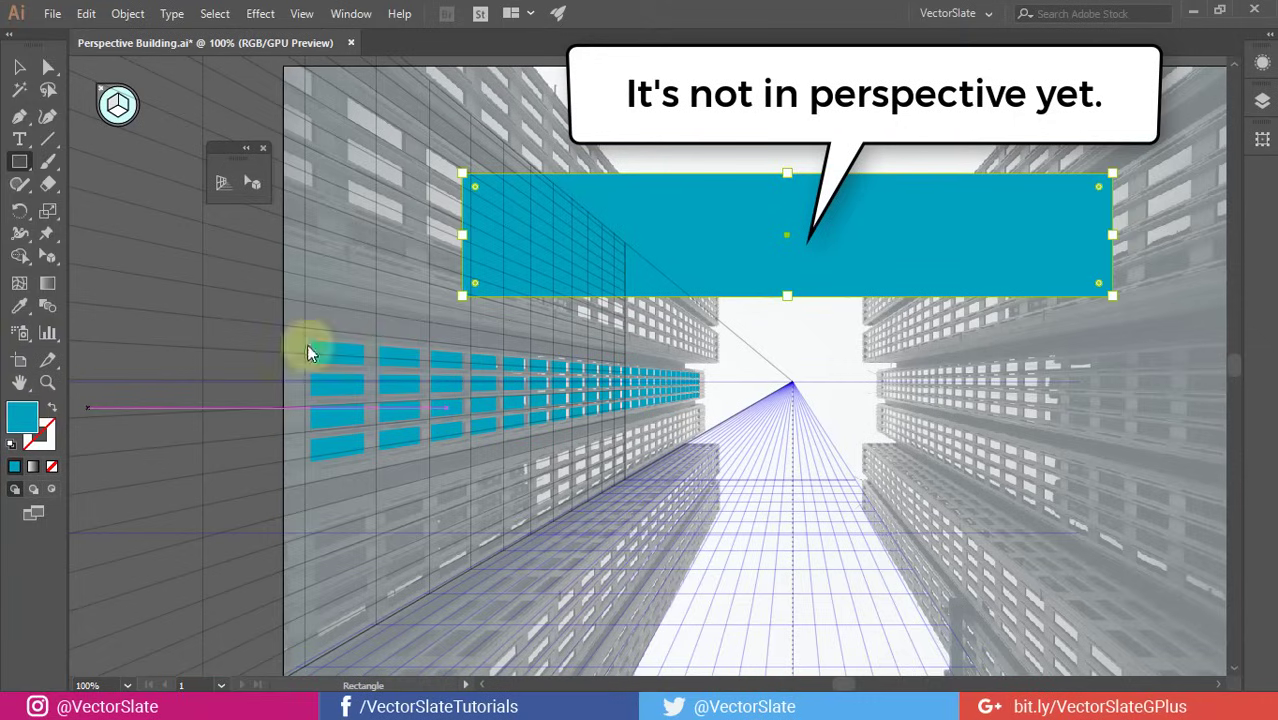
{"action": "left_click", "coordinate": [1051, 362]}
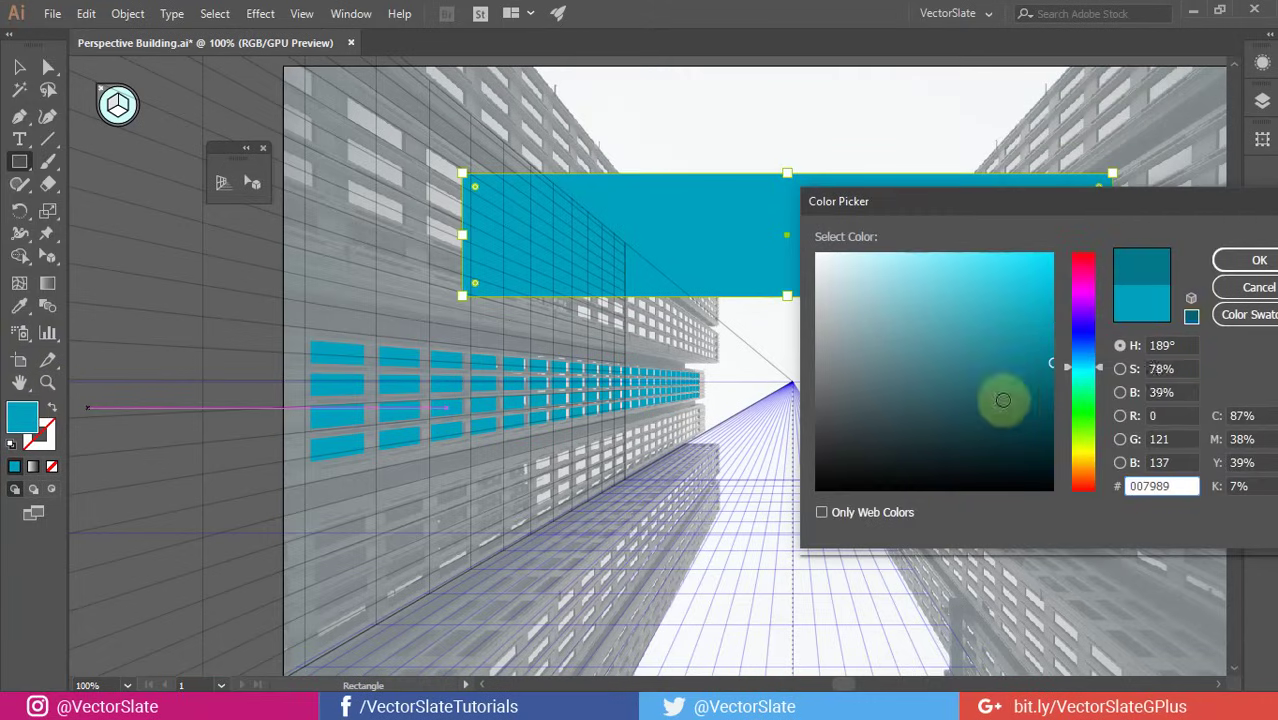
{"action": "left_click_drag", "start_coordinate": [1003, 399], "coordinate": [1041, 379]}
{"action": "left_click", "coordinate": [1262, 260]}
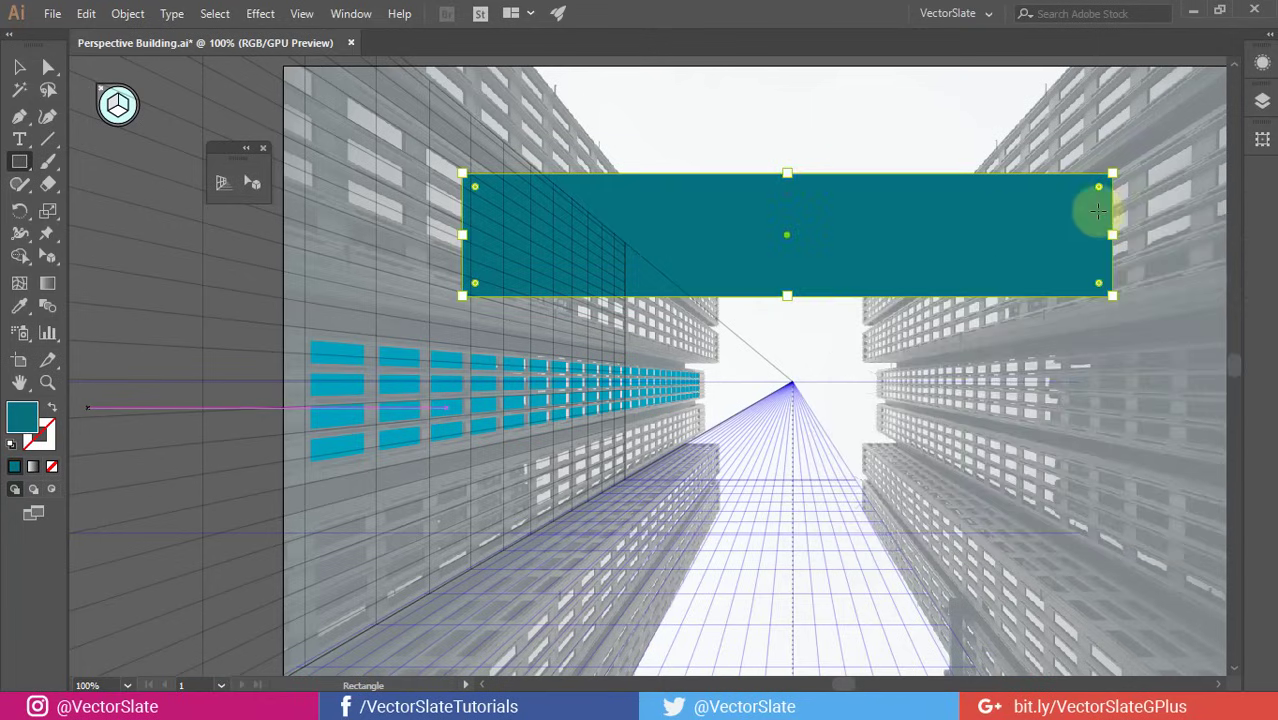
- Attach the teal rectangle to the left grid plane behind the window rows and extend it down to the facade's lower edge
{"action": "key", "text": "a"}
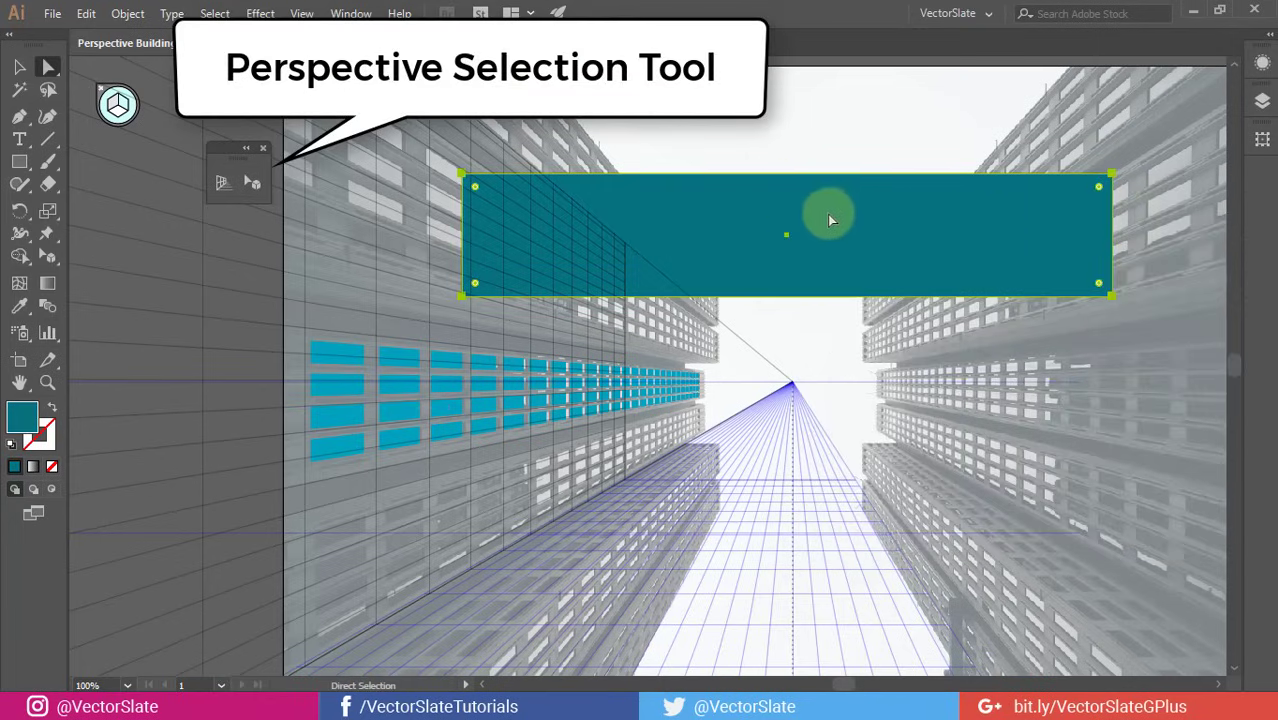
{"action": "left_click", "coordinate": [256, 180]}
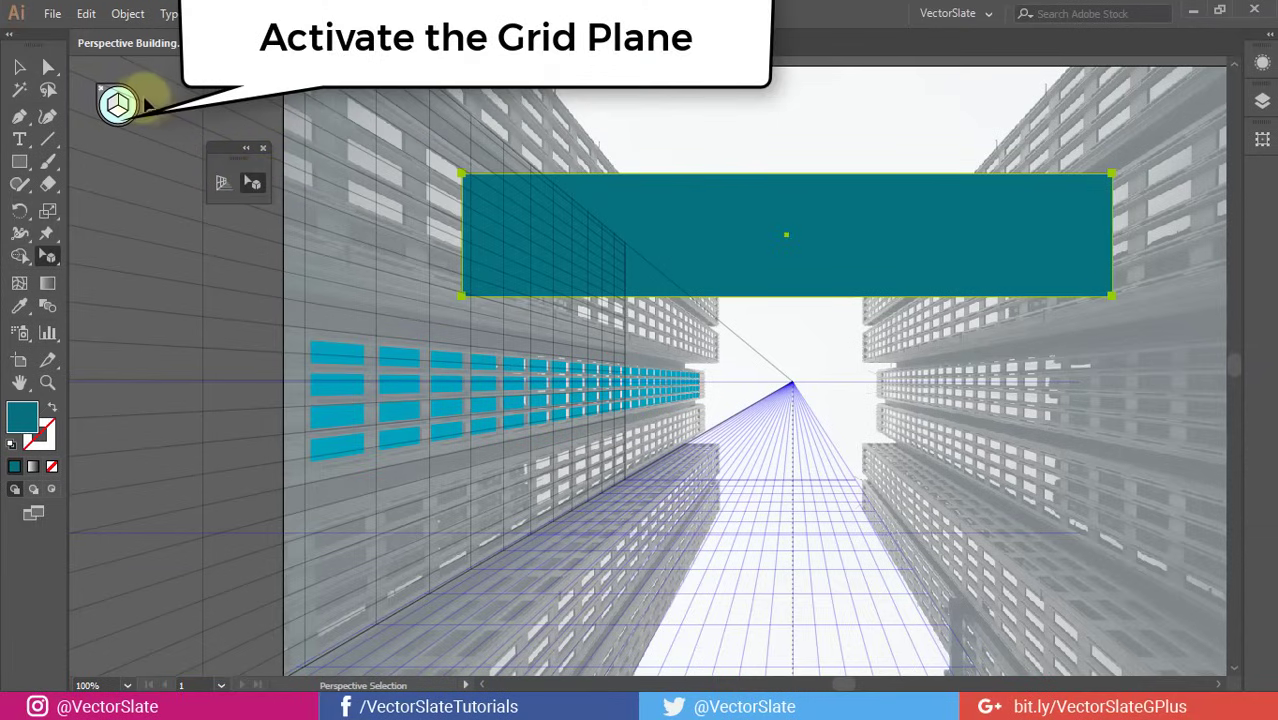
{"action": "left_click", "coordinate": [117, 105]}
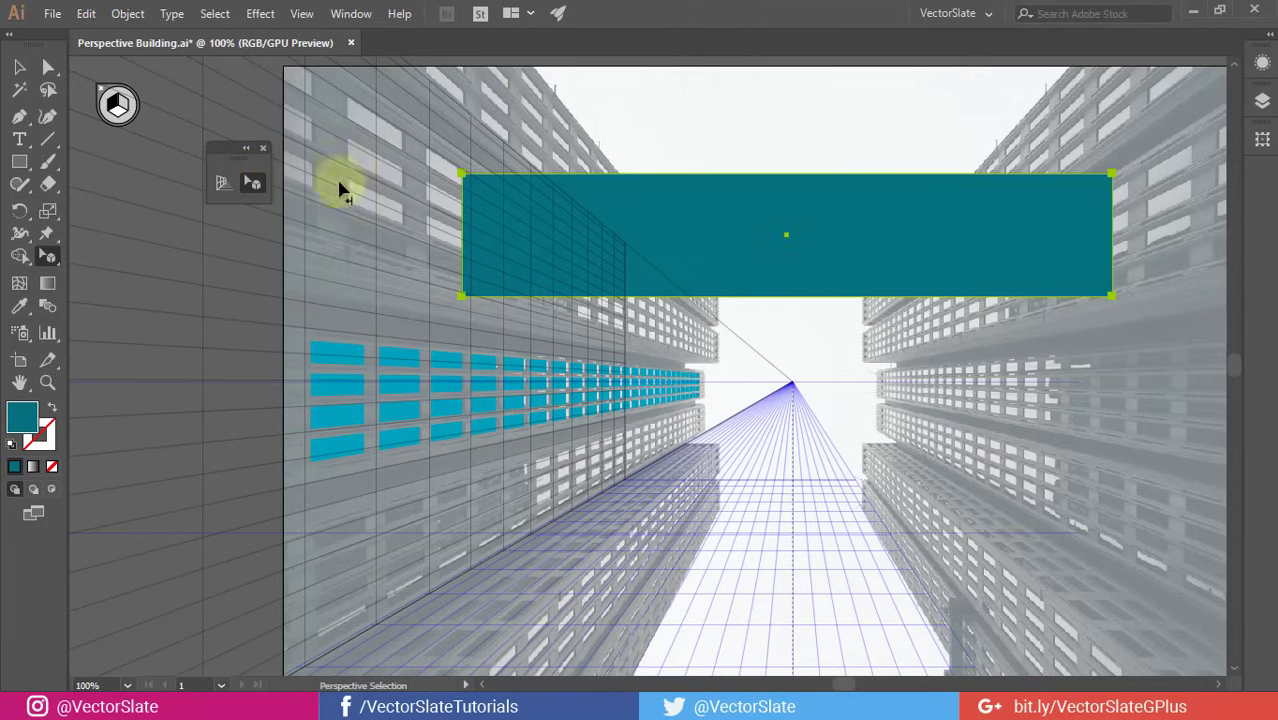
{"action": "left_click_drag", "start_coordinate": [770, 257], "coordinate": [508, 382]}
{"action": "scroll", "coordinate": [509, 382], "scroll_direction": "up", "scroll_amount": 2}
{"action": "left_click_drag", "start_coordinate": [662, 405], "coordinate": [663, 468]}
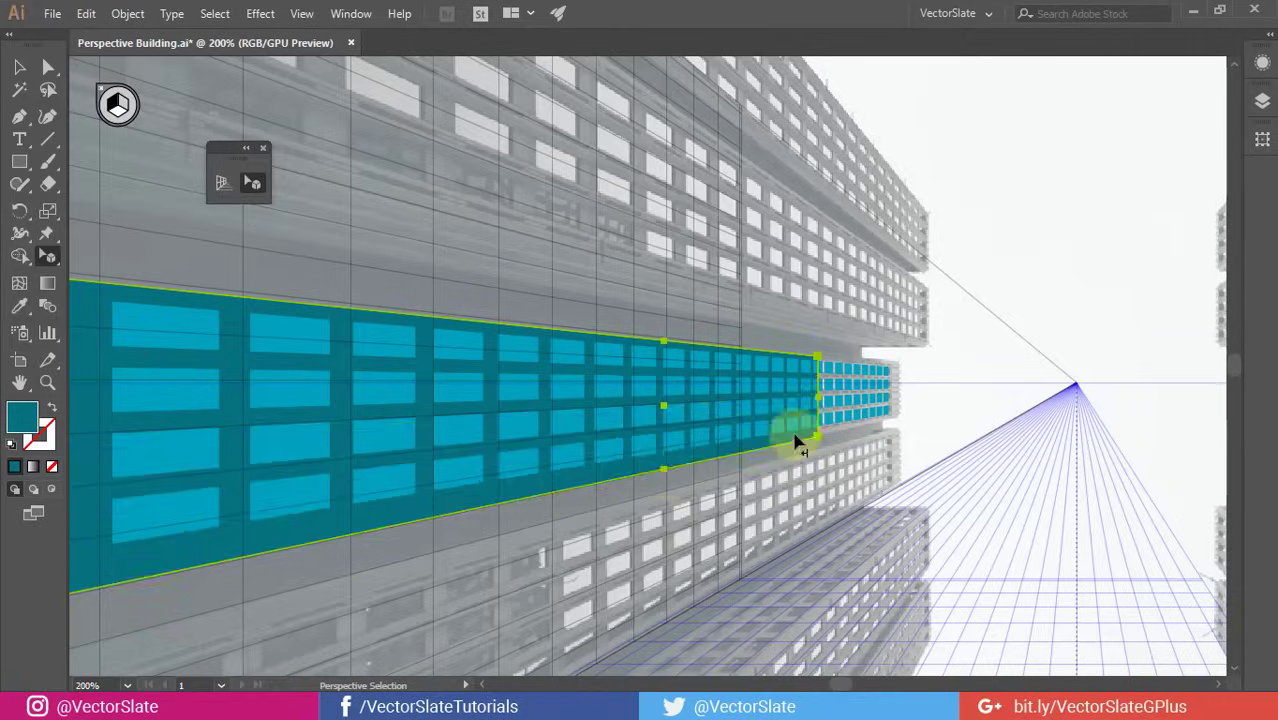
- Stretch the teal facade to the building's far end and upper edge, and deselect it
{"action": "scroll", "coordinate": [796, 443], "scroll_direction": "up", "scroll_amount": 4}
{"action": "left_click_drag", "start_coordinate": [579, 394], "coordinate": [906, 376]}
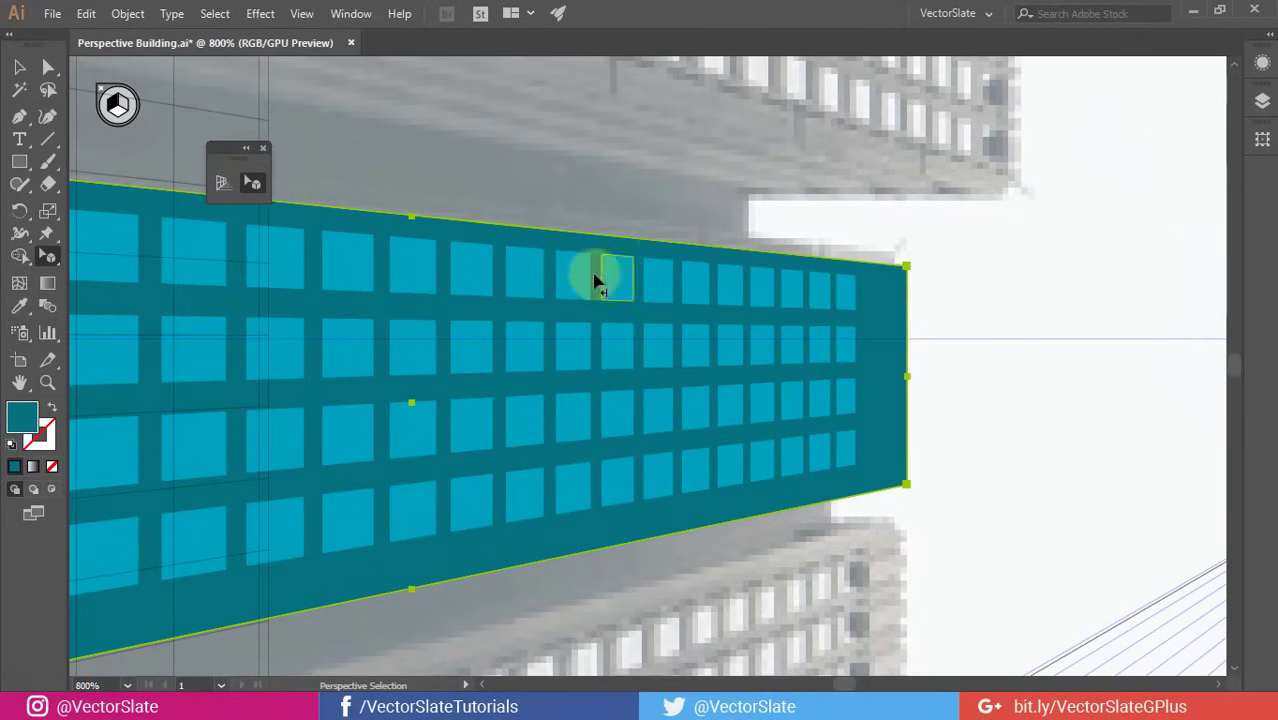
{"action": "left_click_drag", "start_coordinate": [411, 216], "coordinate": [411, 205]}
{"action": "scroll", "coordinate": [406, 208], "scroll_direction": "down", "scroll_amount": 4}
{"action": "left_click_drag", "start_coordinate": [368, 324], "coordinate": [949, 324]}
{"action": "left_click", "coordinate": [285, 271]}
{"action": "scroll", "coordinate": [762, 335], "scroll_direction": "down", "scroll_amount": 1}
{"action": "left_click_drag", "start_coordinate": [780, 337], "coordinate": [544, 388]}
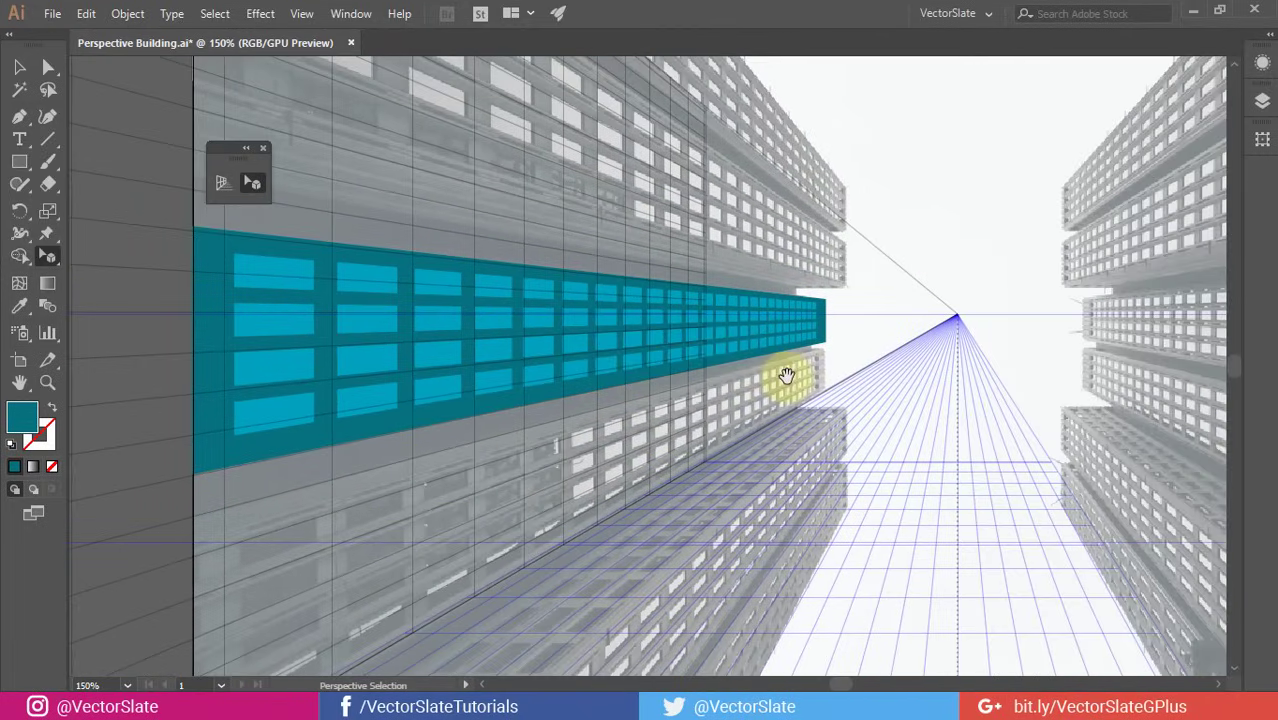
- Shift the left grid plane inward to align it with the side face of the lower building
{"action": "scroll", "coordinate": [787, 376], "scroll_direction": "down", "scroll_amount": 2}
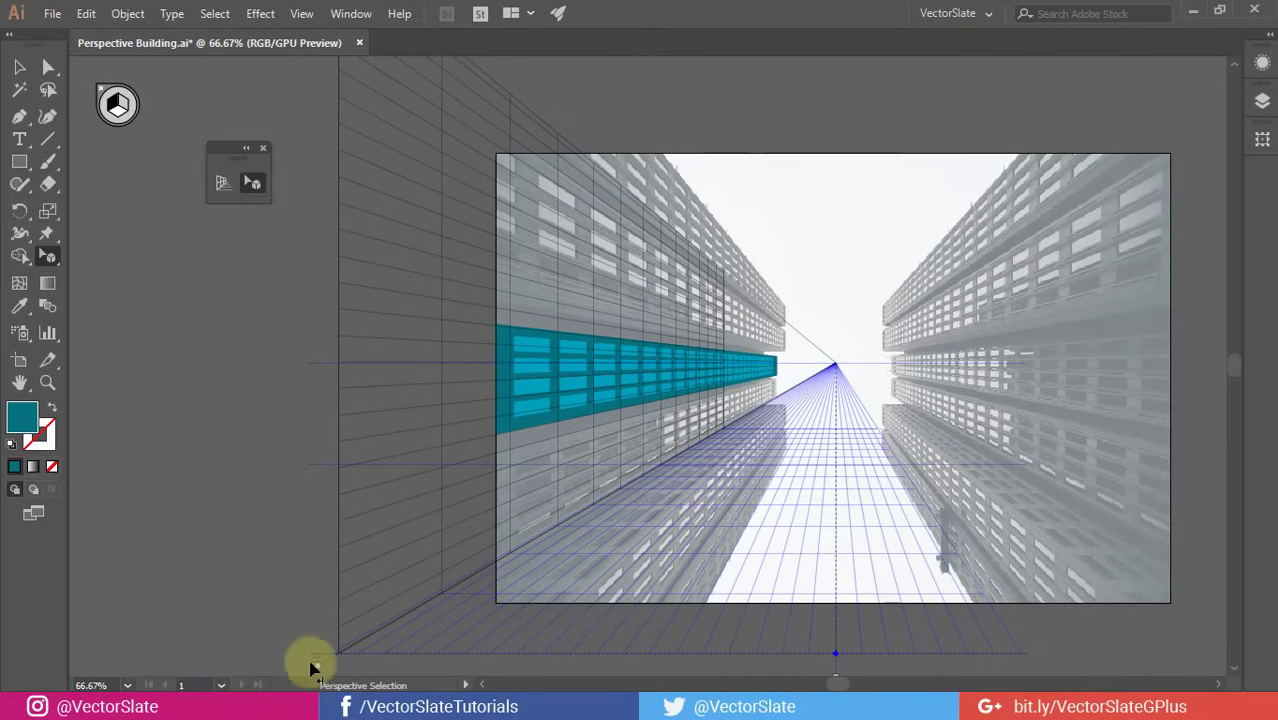
{"action": "left_click_drag", "start_coordinate": [340, 668], "coordinate": [474, 672]}
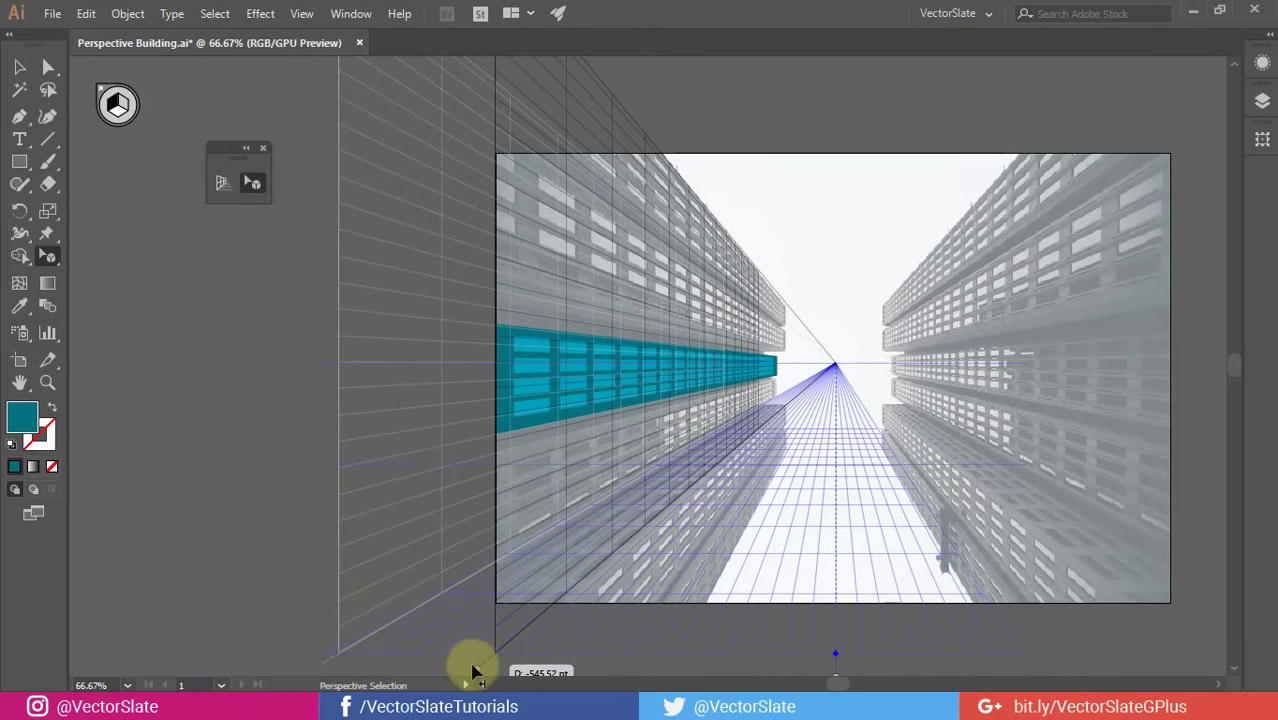
{"action": "scroll", "coordinate": [562, 585], "scroll_direction": "up", "scroll_amount": 2}
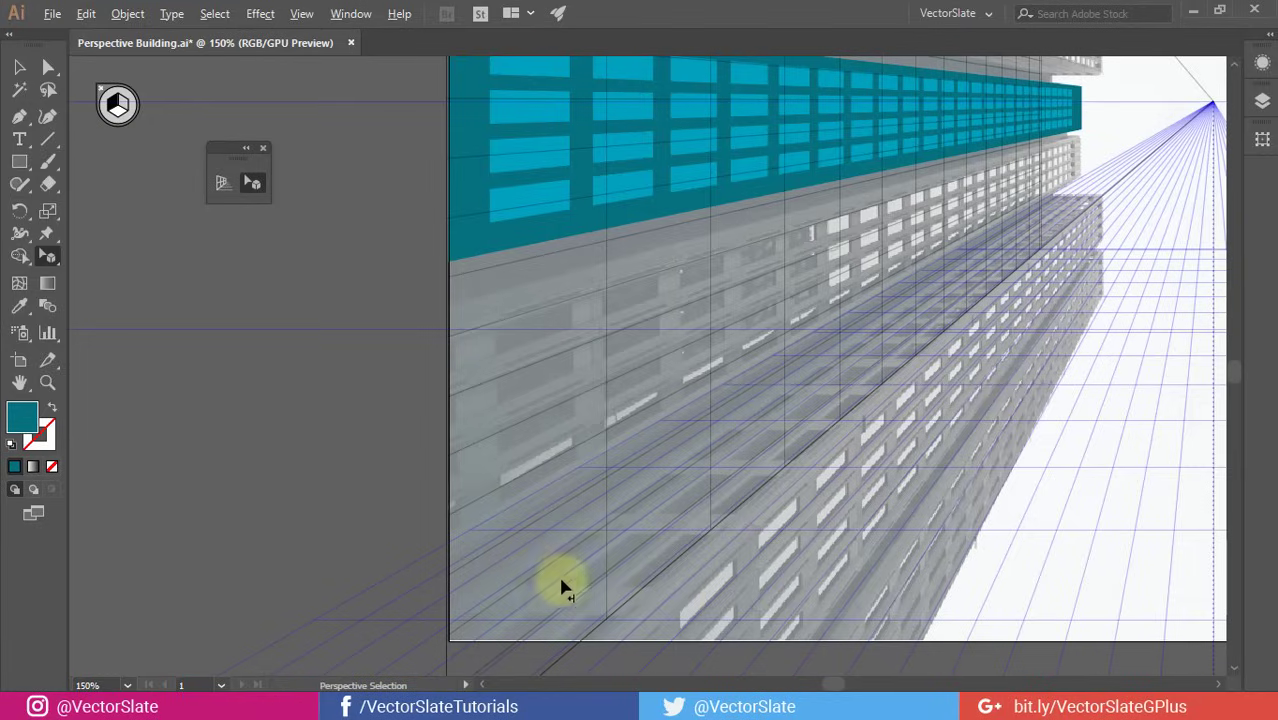
{"action": "left_click_drag", "start_coordinate": [730, 608], "coordinate": [703, 402]}
{"action": "left_click_drag", "start_coordinate": [405, 590], "coordinate": [434, 588]}
{"action": "scroll", "coordinate": [699, 396], "scroll_direction": "down", "scroll_amount": 1}
{"action": "scroll", "coordinate": [815, 328], "scroll_direction": "up", "scroll_amount": 1}
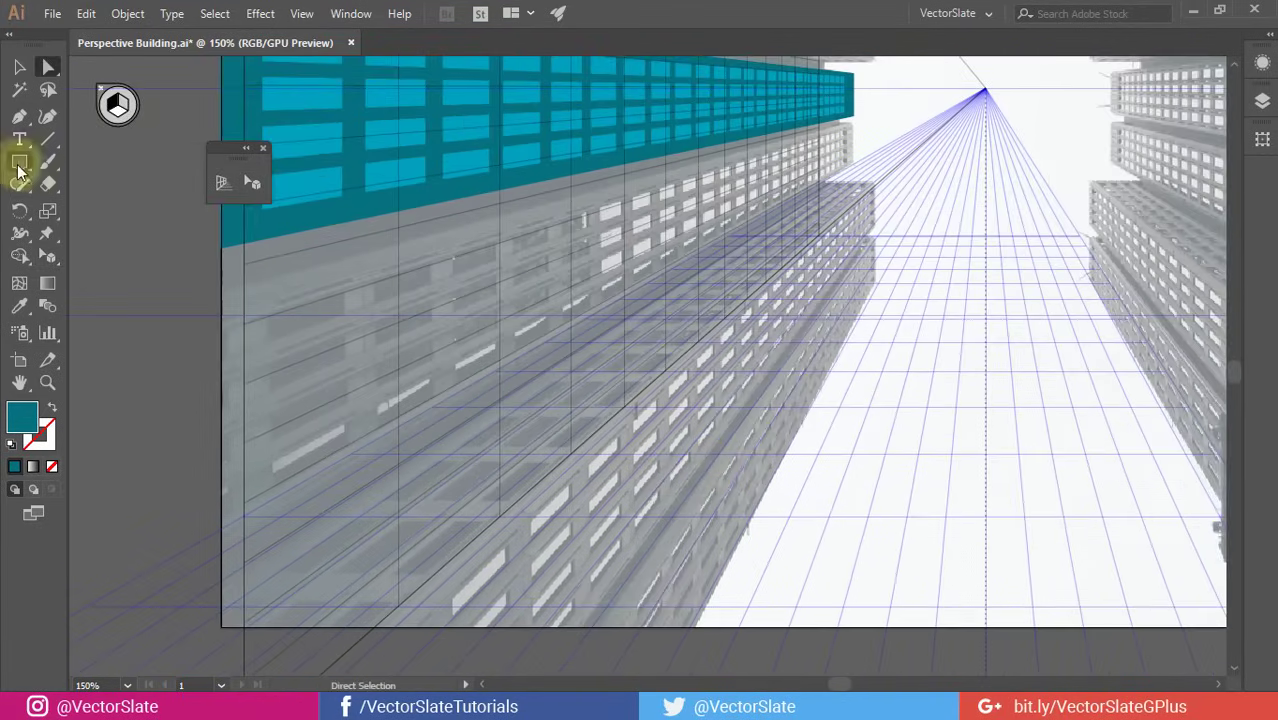
- Draw a teal rectangle on the shifted left plane along the side face of the lower building
{"action": "left_click", "coordinate": [19, 161]}
{"action": "scroll", "coordinate": [458, 425], "scroll_direction": "down", "scroll_amount": 1}
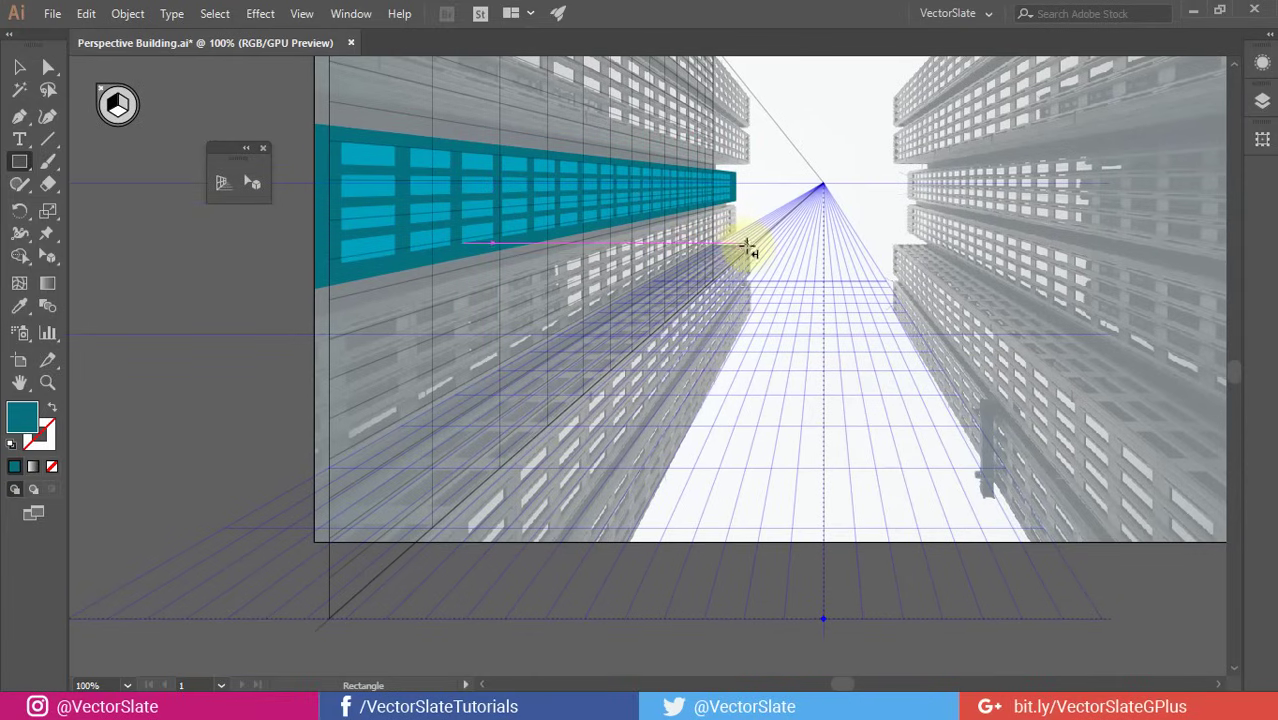
{"action": "left_click_drag", "start_coordinate": [748, 249], "coordinate": [461, 644]}
{"action": "scroll", "coordinate": [456, 535], "scroll_direction": "up", "scroll_amount": 1}
- Stretch the lower building's side face past the artboard's lower edge and fit its far upper corner to the photo
{"action": "left_click_drag", "start_coordinate": [454, 547], "coordinate": [539, 398]}
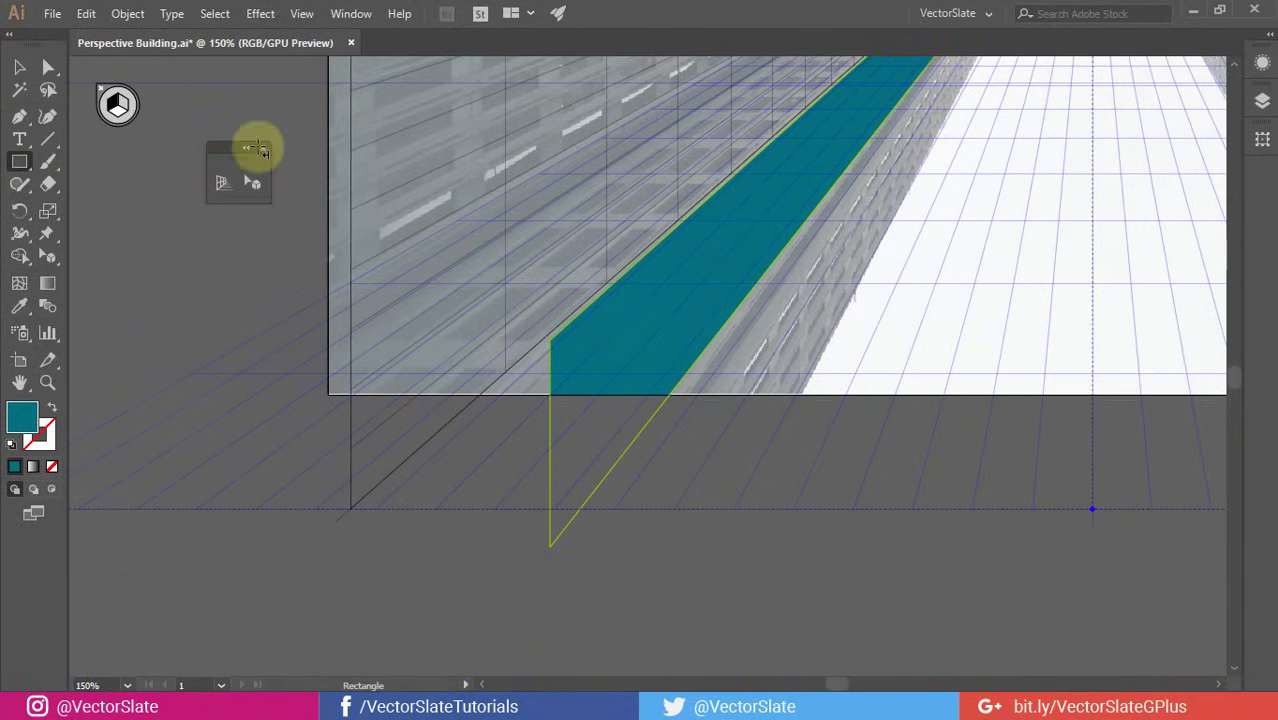
{"action": "left_click", "coordinate": [252, 183]}
{"action": "left_click_drag", "start_coordinate": [552, 444], "coordinate": [462, 526]}
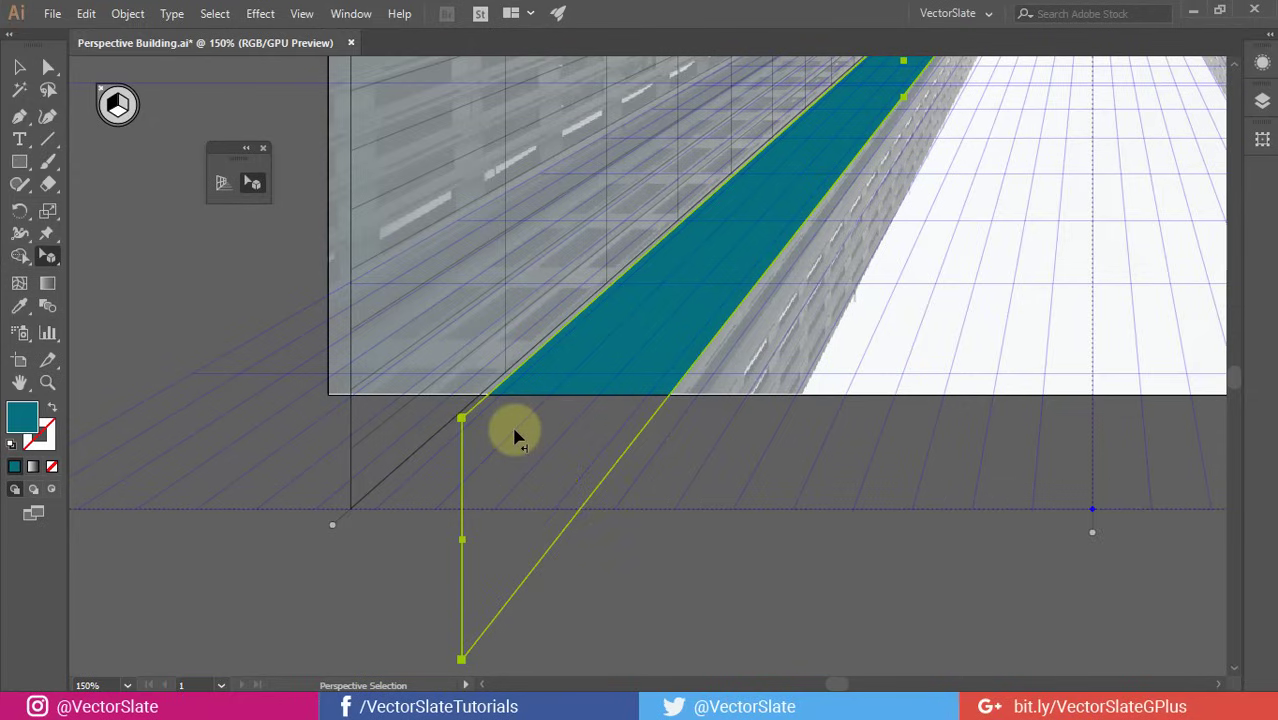
{"action": "scroll", "coordinate": [676, 331], "scroll_direction": "up", "scroll_amount": 6}
{"action": "left_click_drag", "start_coordinate": [592, 352], "coordinate": [601, 342]}
{"action": "scroll", "coordinate": [305, 551], "scroll_direction": "down", "scroll_amount": 5}
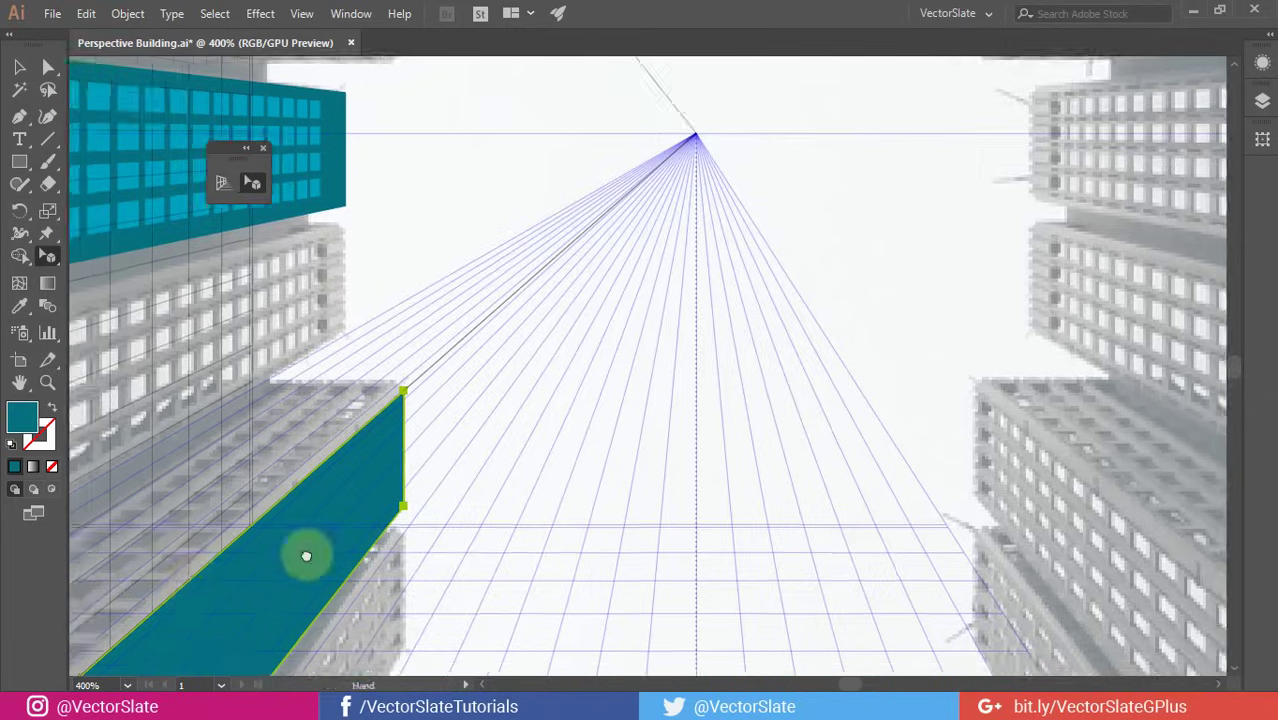
{"action": "scroll", "coordinate": [818, 378], "scroll_direction": "down", "scroll_amount": 2}
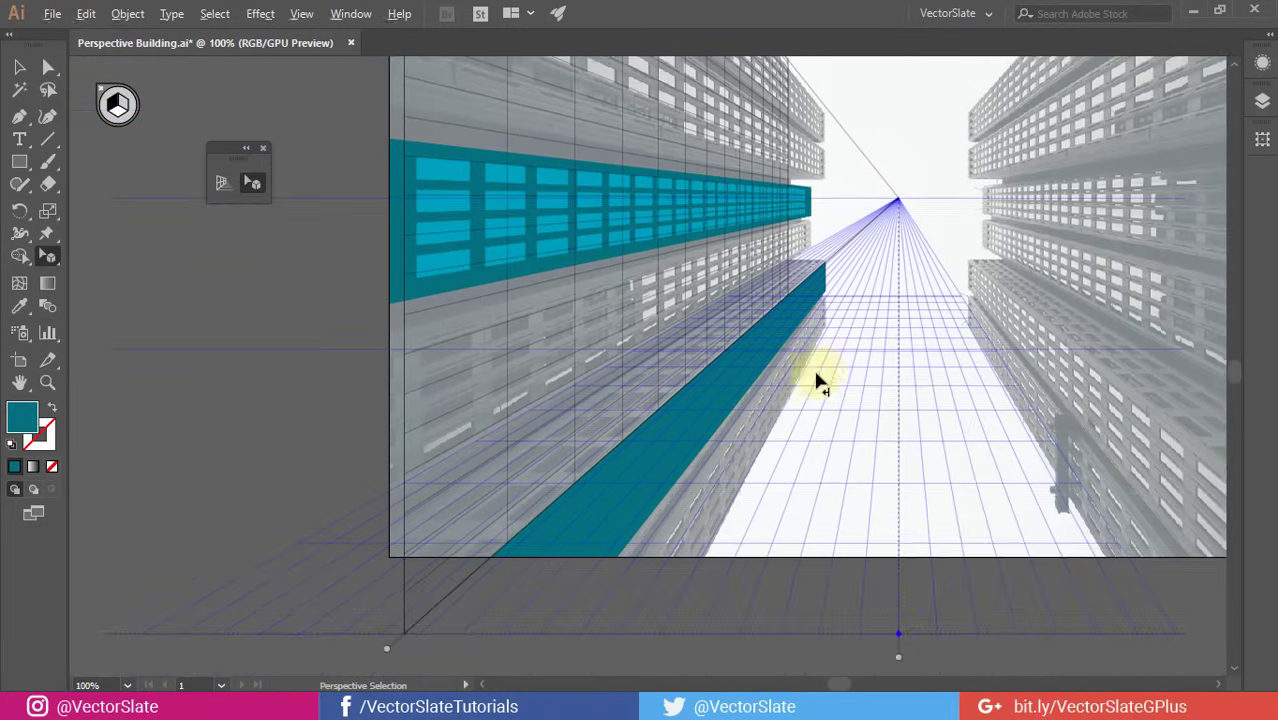
- Activate the horizontal grid plane and draw a teal rectangle on the far end of the lower building's top face
{"action": "left_click_drag", "start_coordinate": [819, 374], "coordinate": [739, 465]}
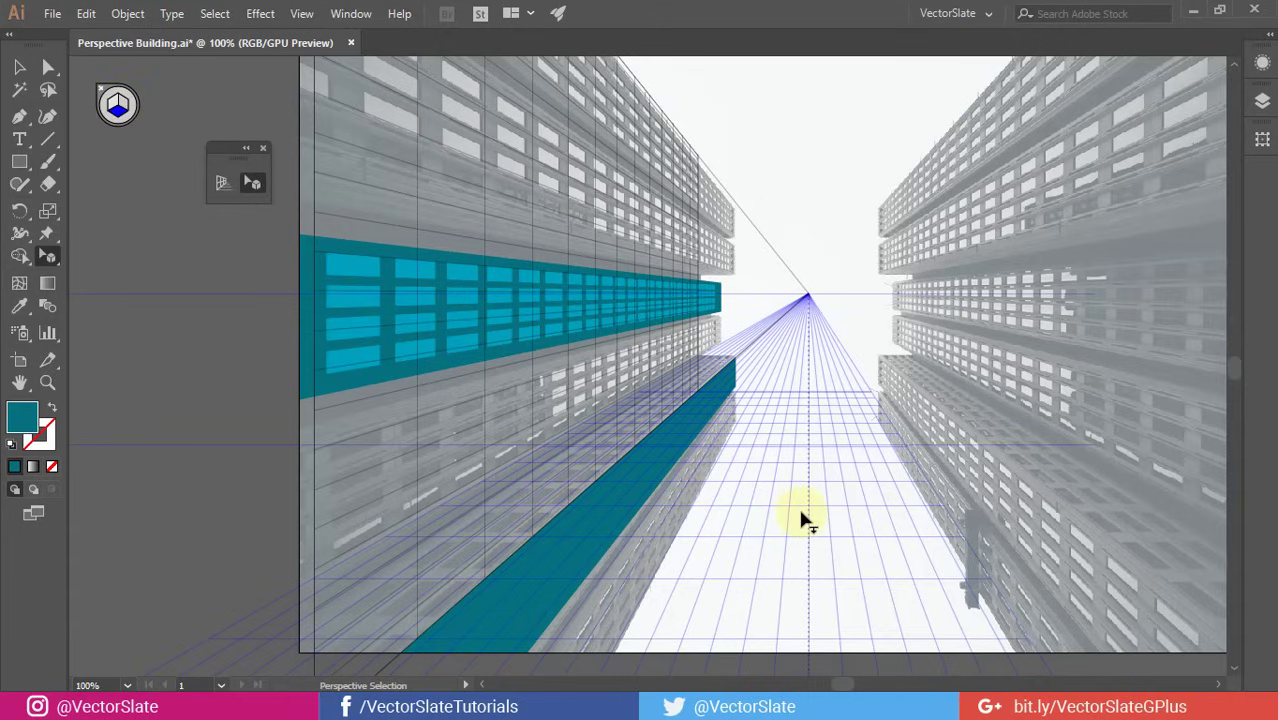
{"action": "key", "text": "m"}
{"action": "scroll", "coordinate": [712, 395], "scroll_direction": "up", "scroll_amount": 3}
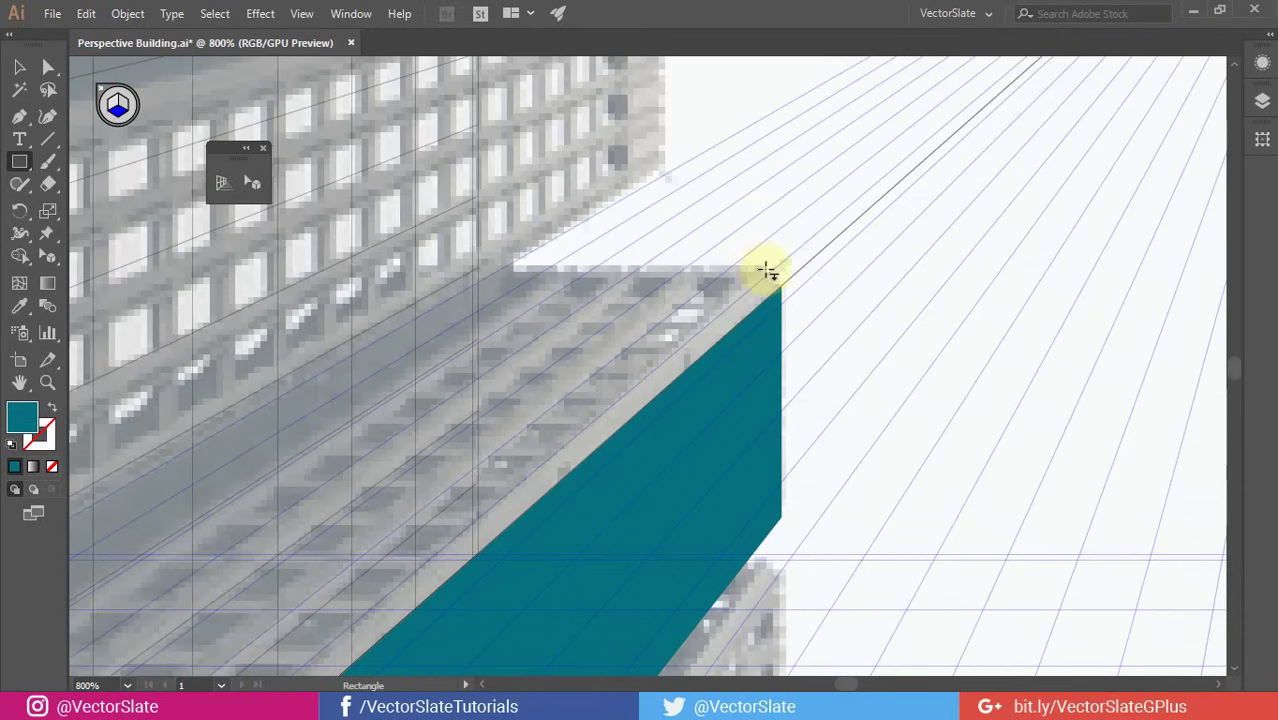
{"action": "left_click_drag", "start_coordinate": [766, 270], "coordinate": [135, 495]}
- Stretch the top-face rectangle toward the viewer past the artboard's lower edge with Perspective Selection, and undo the last adjustment
{"action": "scroll", "coordinate": [602, 331], "scroll_direction": "down", "scroll_amount": 3}
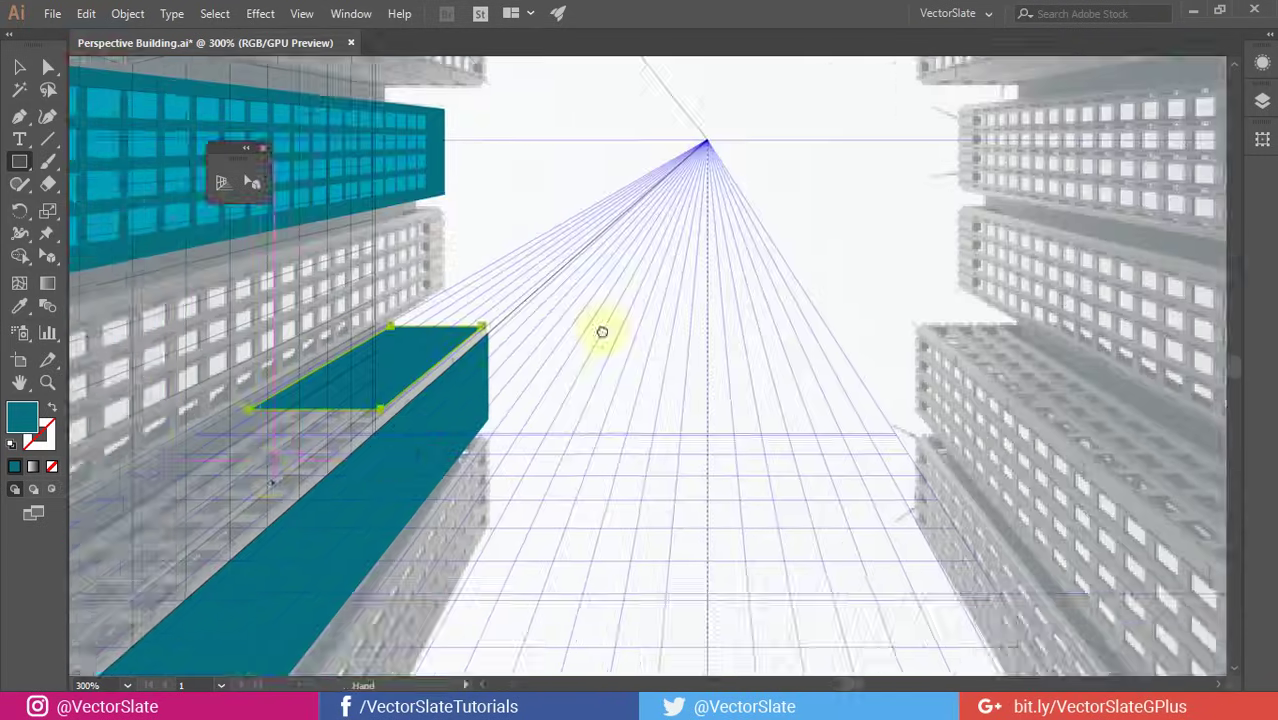
{"action": "scroll", "coordinate": [602, 331], "scroll_direction": "down", "scroll_amount": 2}
{"action": "left_click", "coordinate": [253, 182]}
{"action": "left_click_drag", "start_coordinate": [805, 197], "coordinate": [298, 630]}
{"action": "mouse_move", "coordinate": [367, 598]}
{"action": "left_mouse_down"}
{"action": "mouse_move", "coordinate": [393, 607]}
{"action": "mouse_move", "coordinate": [392, 596]}
{"action": "left_mouse_up"}
{"action": "key", "text": "ctrl+z"}
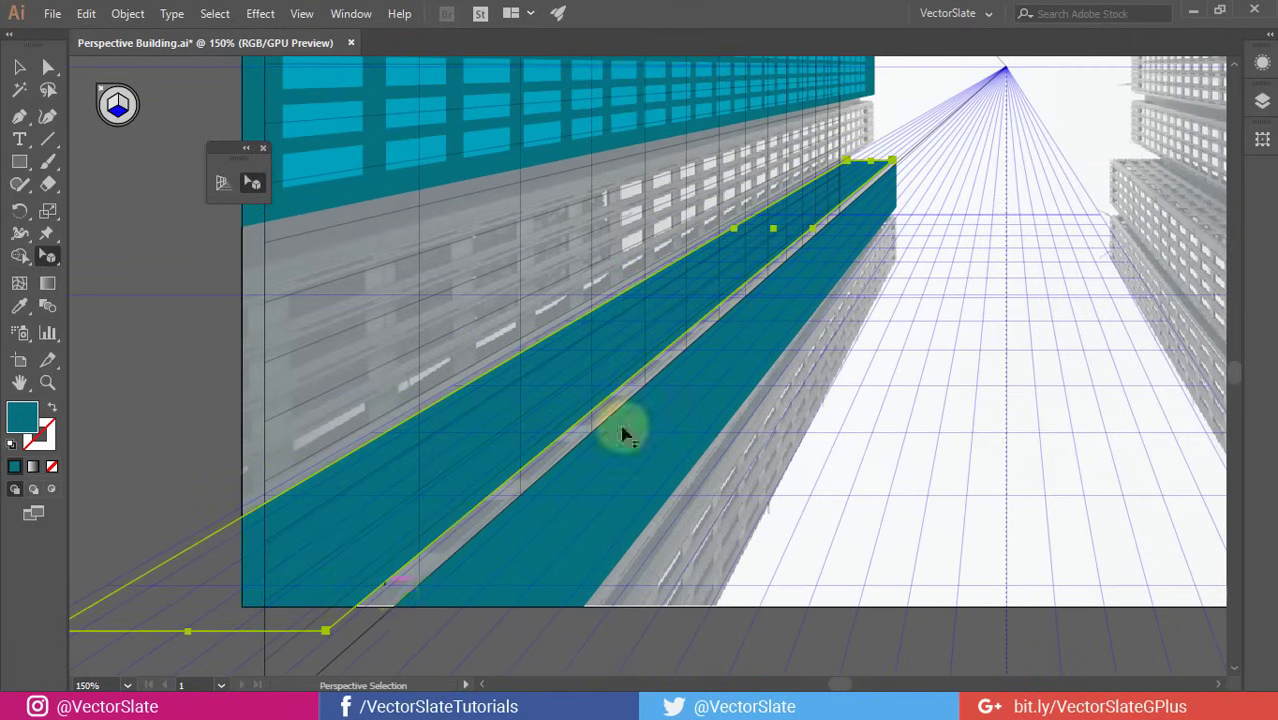
- Fit the top face's inner edge to the lower building's side face so the gap between the two faces closes
{"action": "left_click_drag", "start_coordinate": [622, 434], "coordinate": [825, 233]}
{"action": "scroll", "coordinate": [911, 175], "scroll_direction": "up", "scroll_amount": 5}
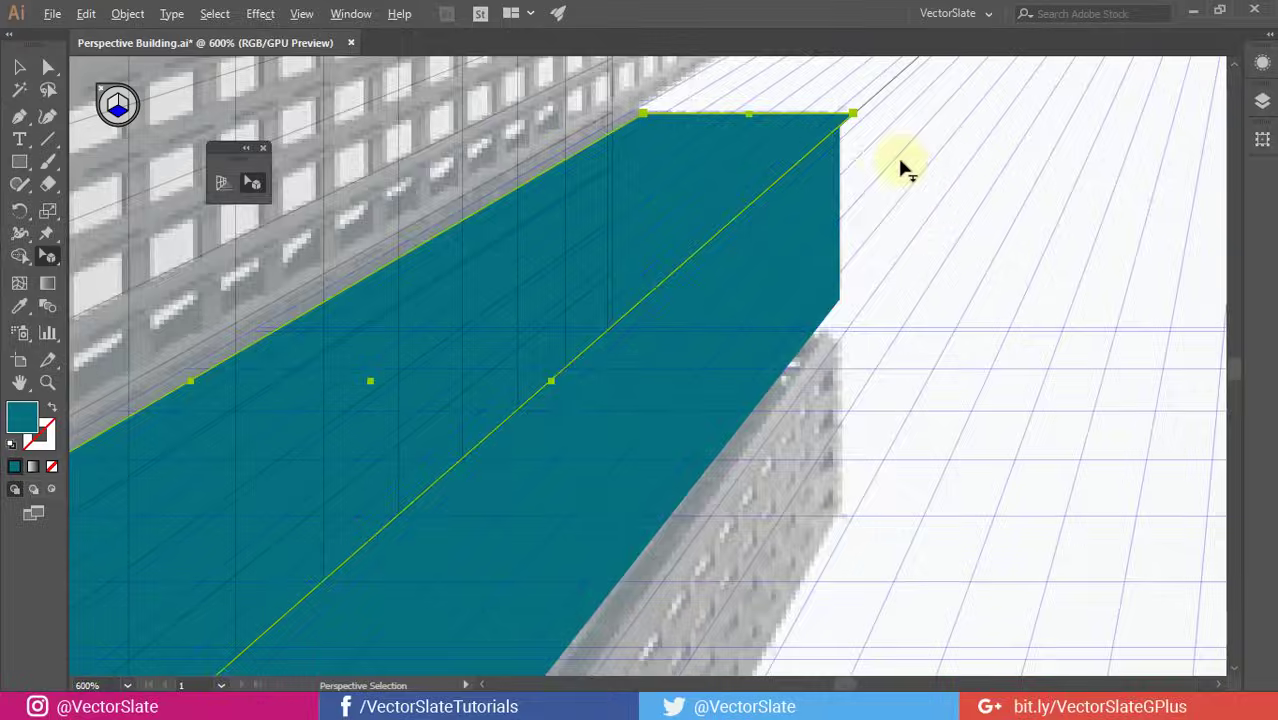
{"action": "mouse_move", "coordinate": [334, 491]}
{"action": "left_mouse_down"}
{"action": "mouse_move", "coordinate": [318, 486]}
{"action": "mouse_move", "coordinate": [330, 500]}
{"action": "left_mouse_up"}
{"action": "left_click_drag", "start_coordinate": [724, 271], "coordinate": [743, 261]}
{"action": "scroll", "coordinate": [762, 257], "scroll_direction": "down", "scroll_amount": 6}
- Fill the lower building's side face with a slightly lighter teal, and hide the perspective grid to view the whole artboard
{"action": "key", "text": "a"}
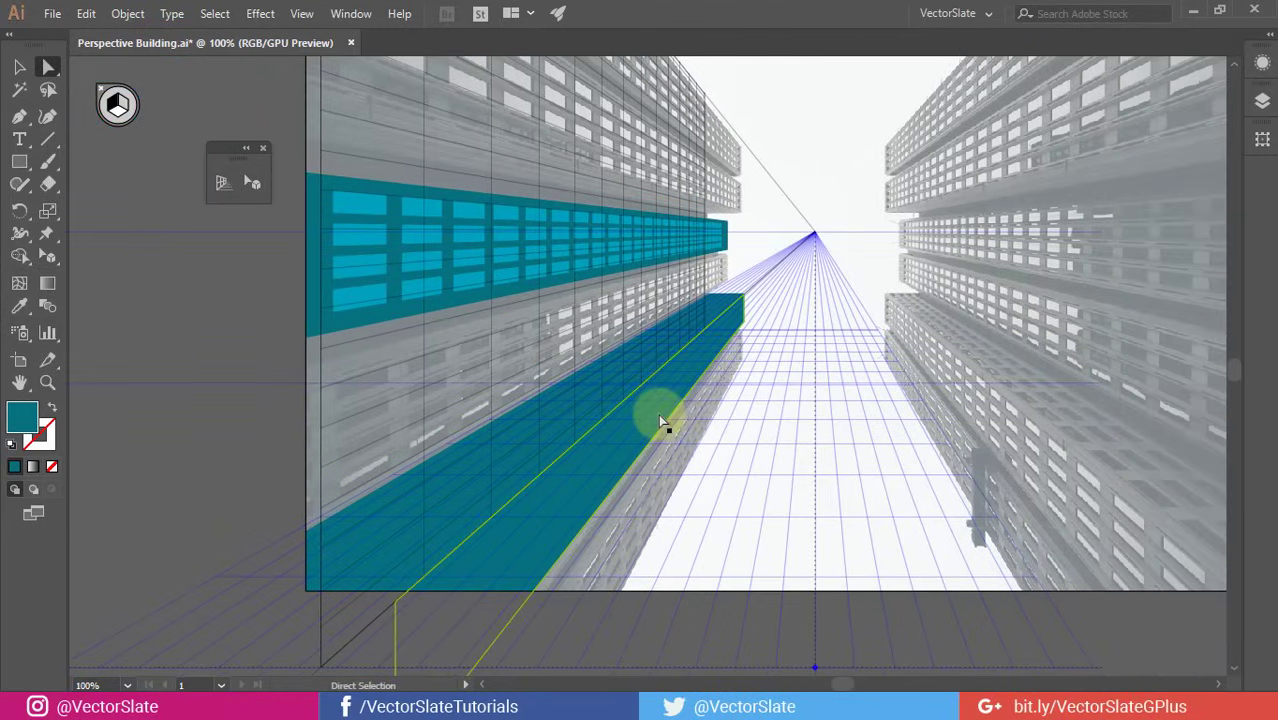
{"action": "double_click", "coordinate": [24, 410]}
{"action": "left_click", "coordinate": [1030, 360]}
{"action": "left_click", "coordinate": [1257, 260]}
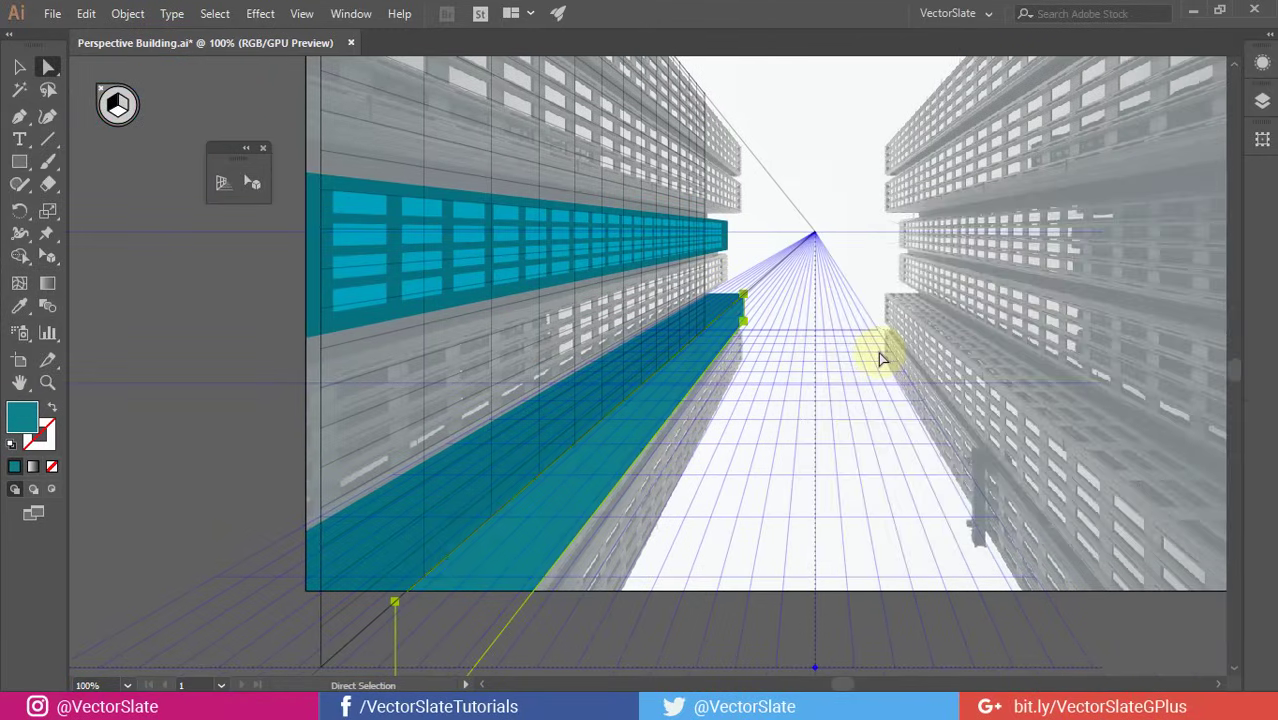
{"action": "key", "text": "ctrl+shift+i"}
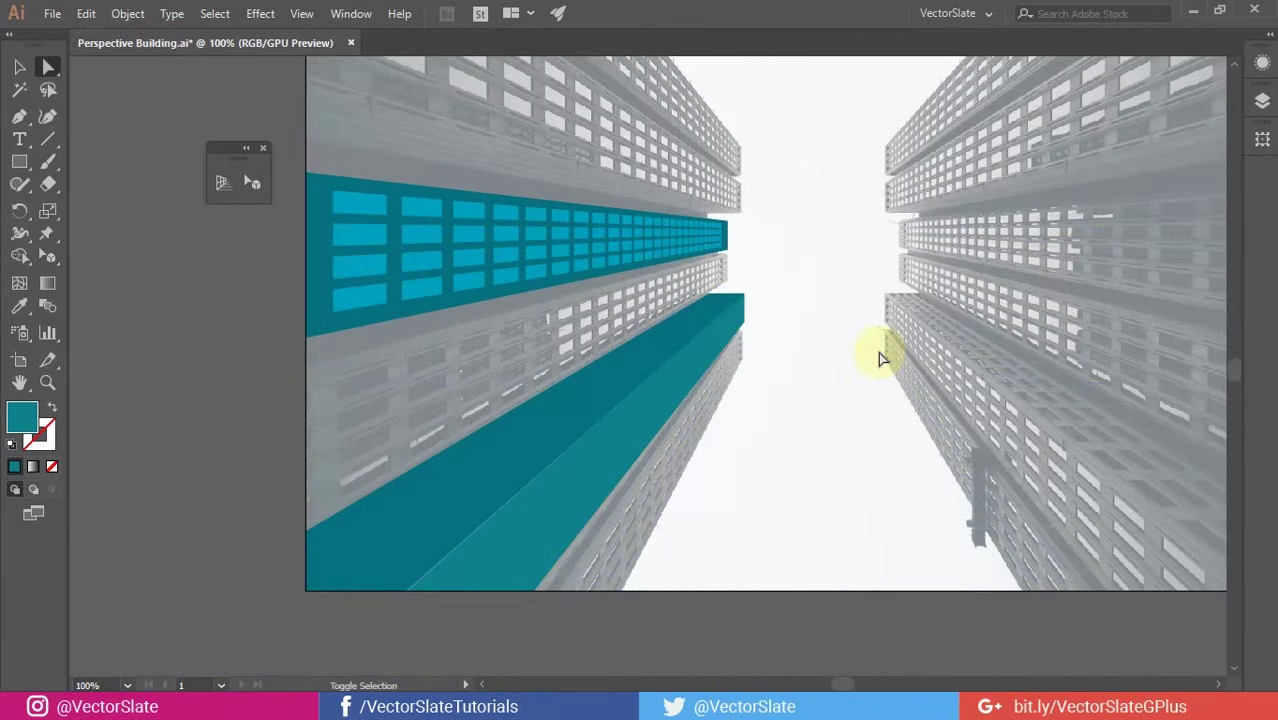
{"action": "key", "text": "ctrl+0"}
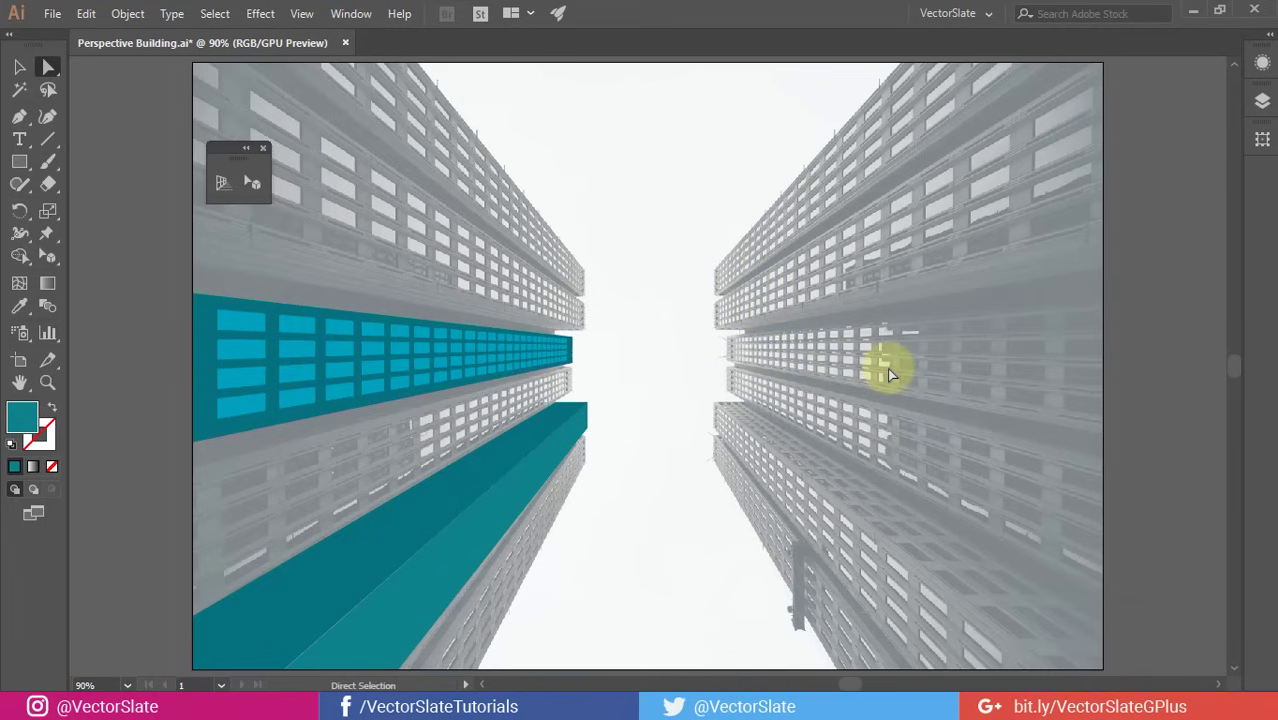
- Show the perspective grid again with no active plane, and shift its vertical plane across to the right-hand buildings
{"action": "left_click", "coordinate": [222, 182]}
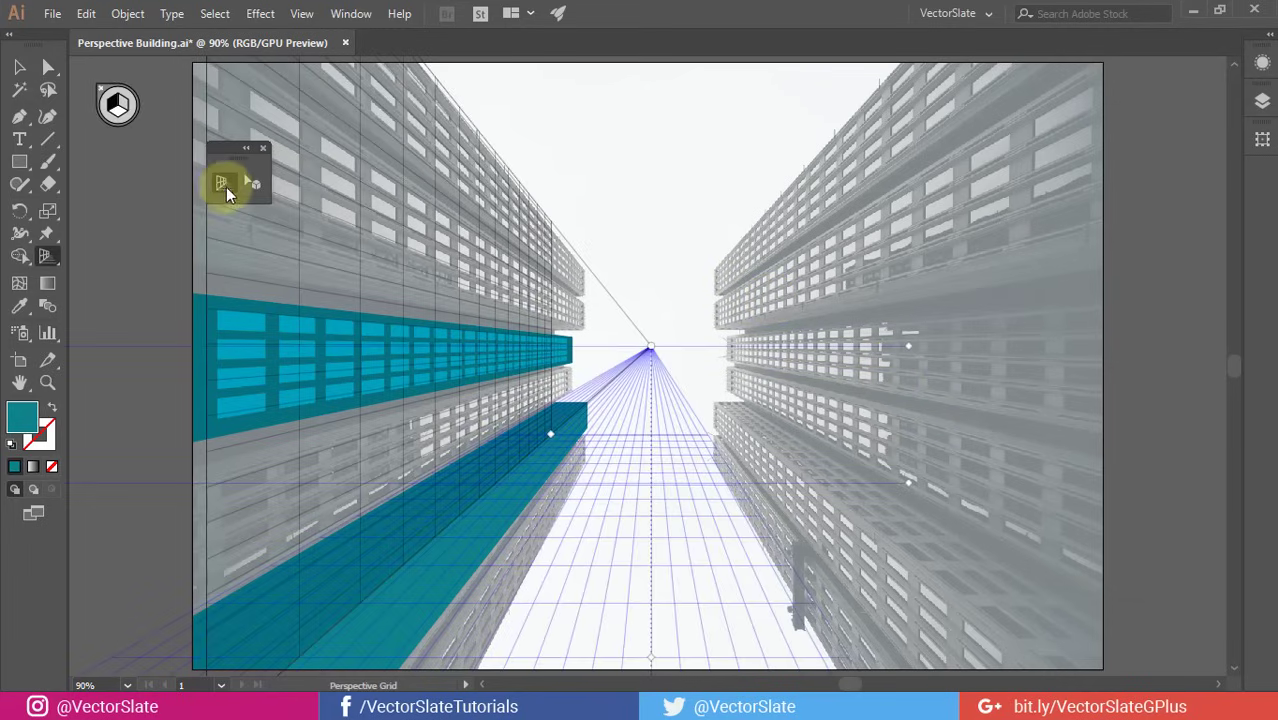
{"action": "left_click", "coordinate": [120, 104]}
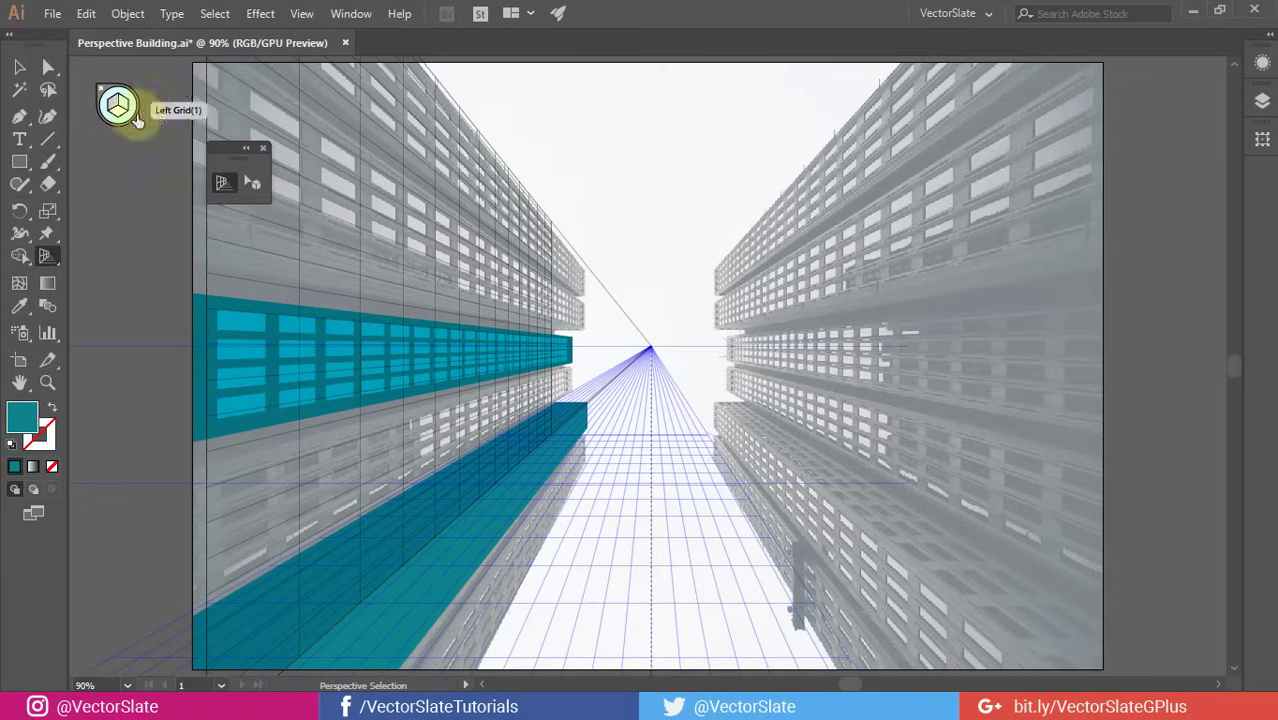
{"action": "left_click", "coordinate": [113, 103]}
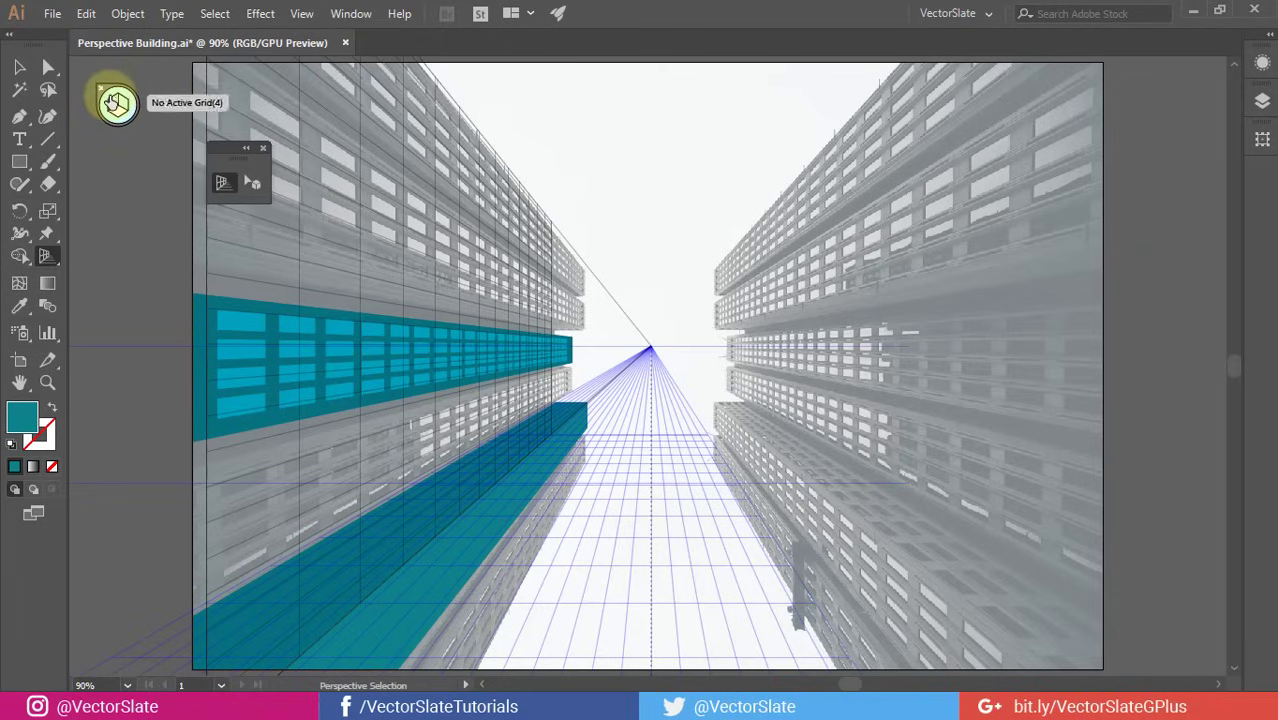
{"action": "scroll", "coordinate": [420, 250], "scroll_direction": "down", "scroll_amount": 2}
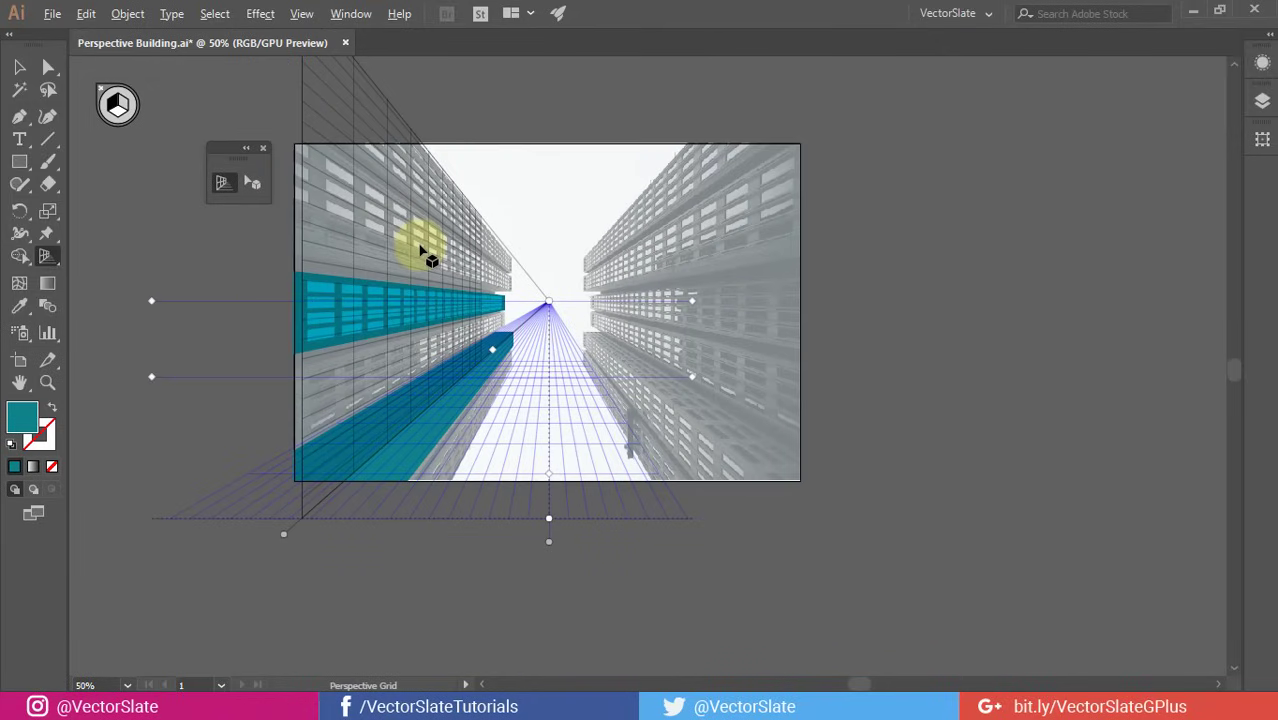
{"action": "left_click_drag", "start_coordinate": [450, 280], "coordinate": [499, 357]}
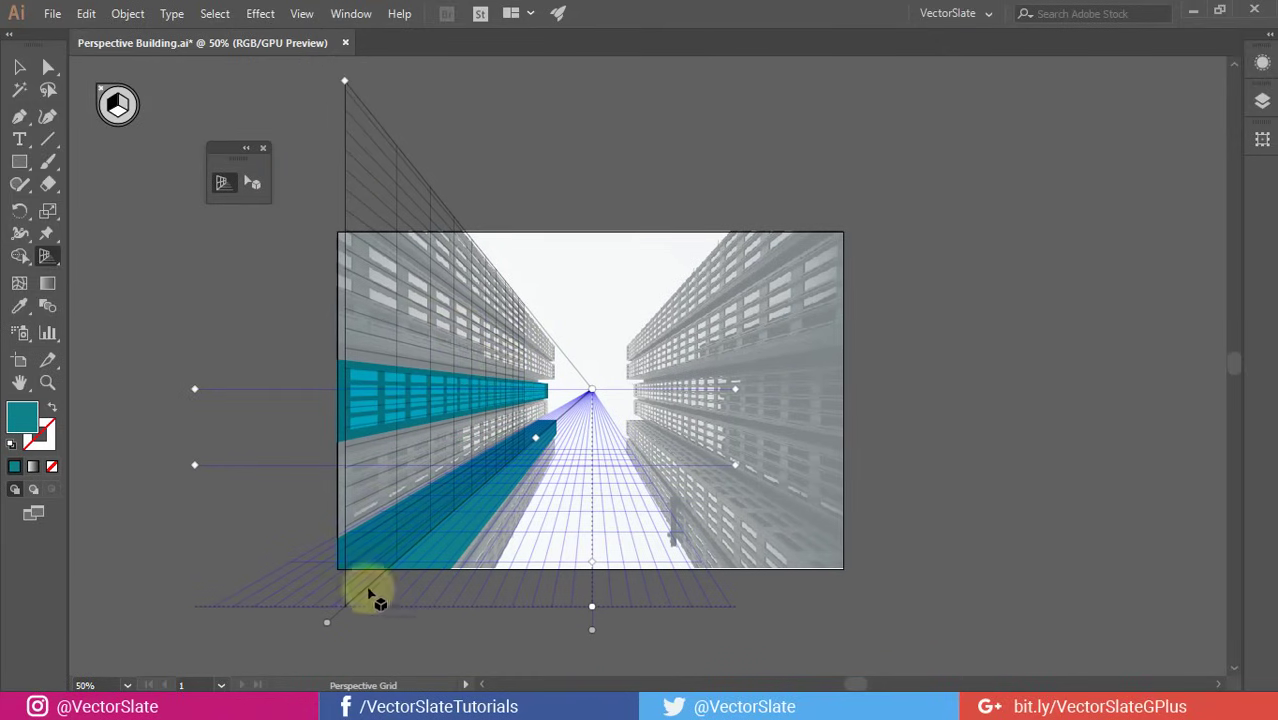
{"action": "left_click_drag", "start_coordinate": [326, 627], "coordinate": [921, 645]}
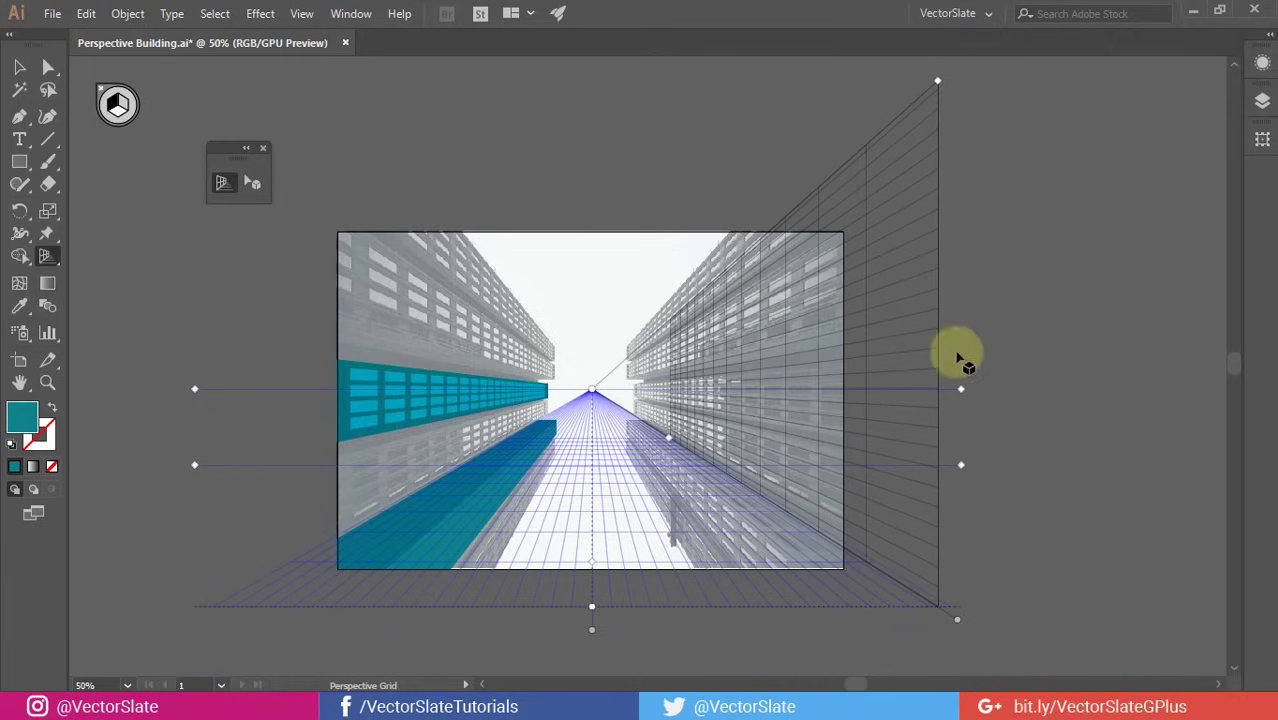
- Try a teal rectangle on the shifted vertical plane across the right-hand middle building, and undo it
{"action": "left_click", "coordinate": [19, 161]}
{"action": "mouse_move", "coordinate": [828, 354]}
{"action": "left_mouse_down"}
{"action": "mouse_move", "coordinate": [624, 404]}
{"action": "mouse_move", "coordinate": [636, 414]}
{"action": "left_mouse_up"}
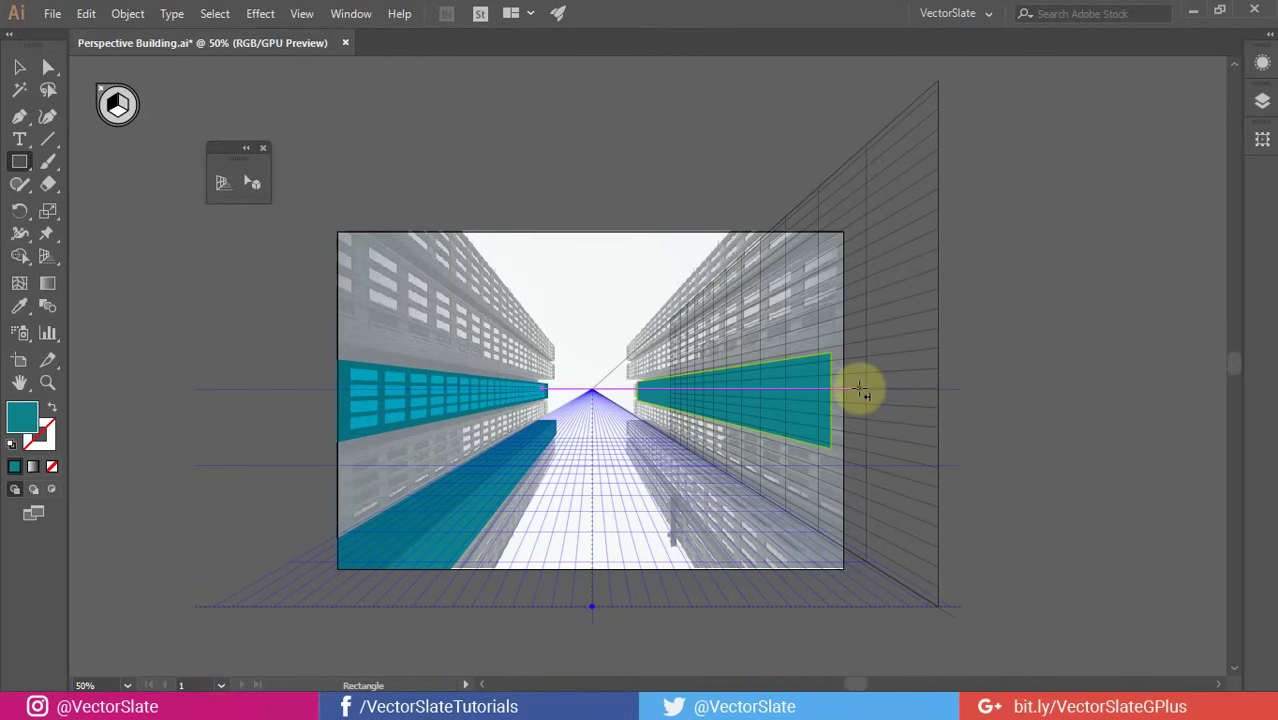
{"action": "key", "text": "ctrl+z"}
- Raise the grid's ground level above the horizon line, past the artboard's upper edge
{"action": "key", "text": "shift+p"}
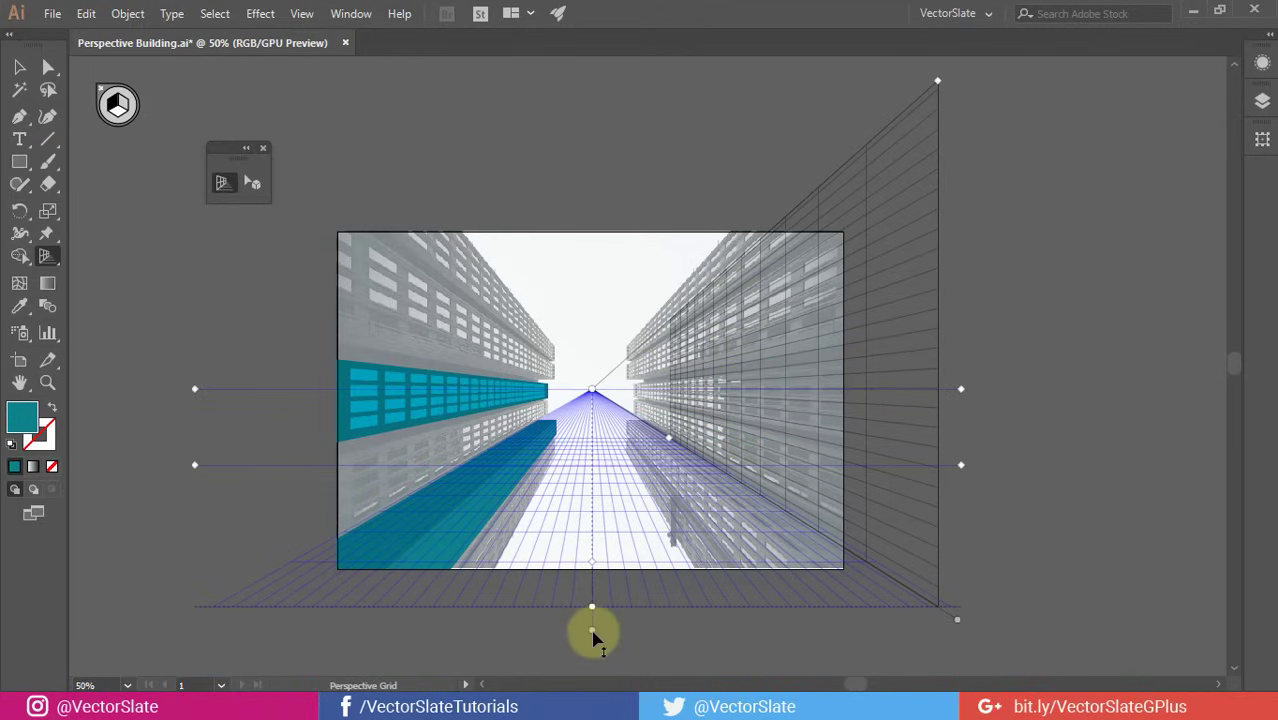
{"action": "left_click_drag", "start_coordinate": [592, 633], "coordinate": [630, 225]}
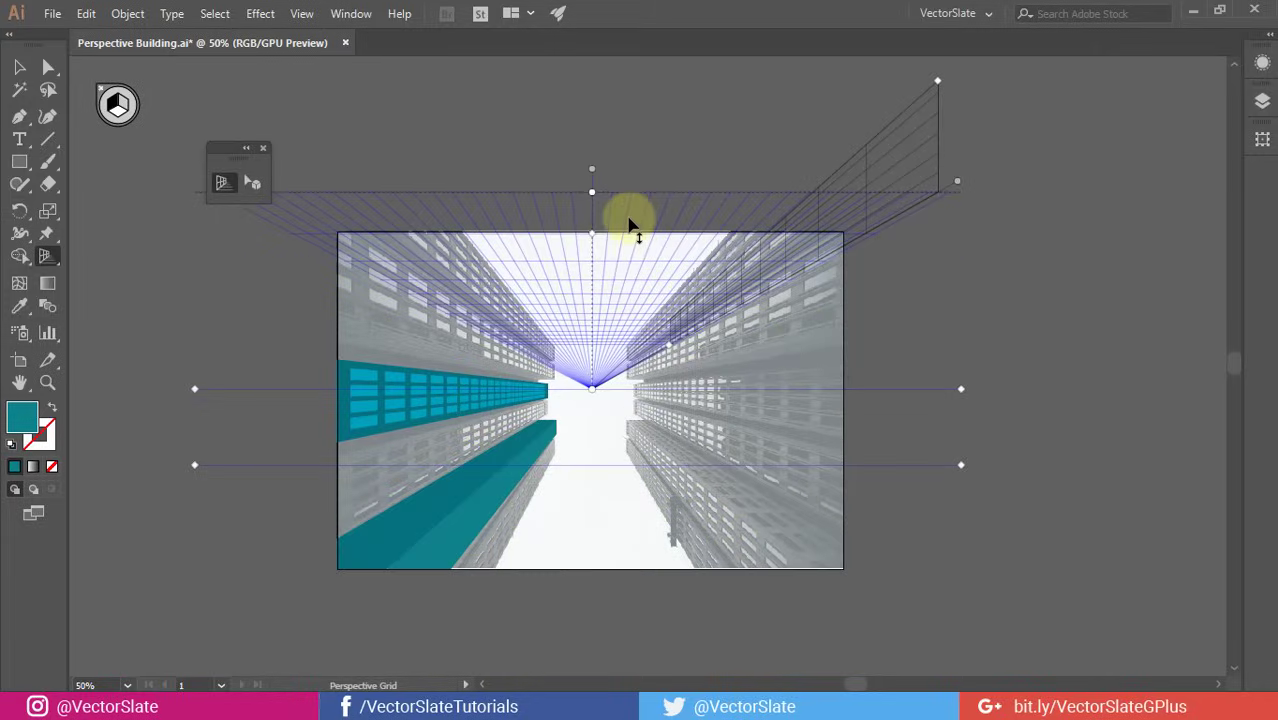
{"action": "left_click_drag", "start_coordinate": [594, 186], "coordinate": [592, 158]}
- Activate the horizontal grid plane and draw a teal rectangle along the underside of the upper right-hand building, past the artboard's upper edge
{"action": "left_click", "coordinate": [20, 162]}
{"action": "left_click", "coordinate": [117, 113]}
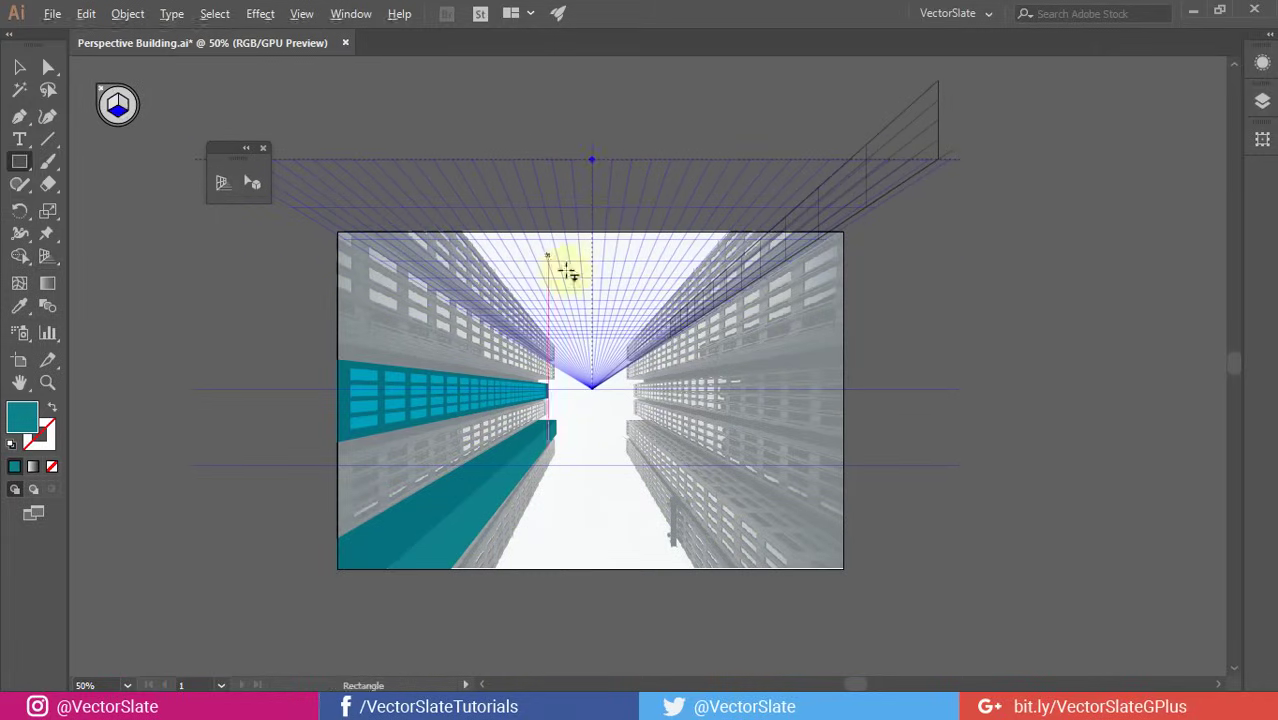
{"action": "scroll", "coordinate": [668, 253], "scroll_direction": "up", "scroll_amount": 2}
{"action": "left_click_drag", "start_coordinate": [590, 465], "coordinate": [1068, 168]}
{"action": "scroll", "coordinate": [912, 283], "scroll_direction": "down", "scroll_amount": 1}
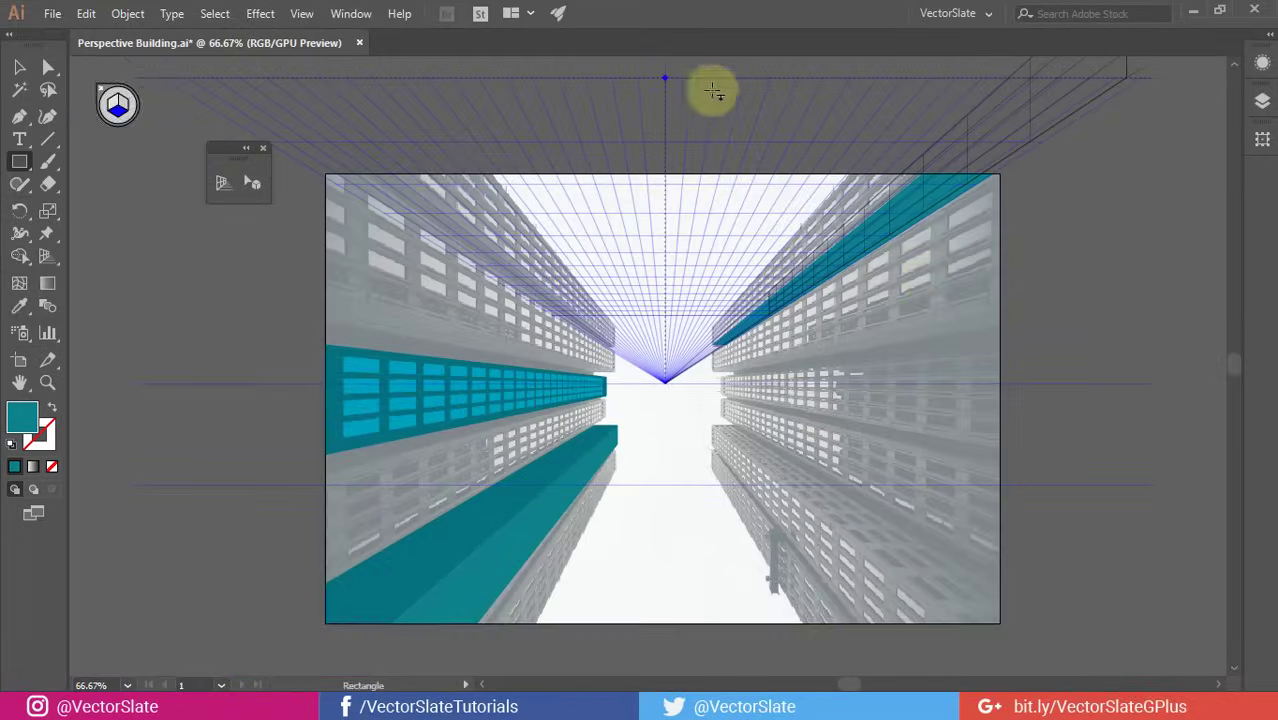
- Lower the grid's ground level back below the horizon line, past the artboard's lower edge
{"action": "scroll", "coordinate": [705, 90], "scroll_direction": "down", "scroll_amount": 1}
{"action": "left_click_drag", "start_coordinate": [678, 90], "coordinate": [603, 590]}
{"action": "left_click", "coordinate": [224, 182]}
- Draw a teal rectangle about 230 by 905 pt on the horizontal plane along the lower right-hand building's top face
{"action": "left_click", "coordinate": [20, 164]}
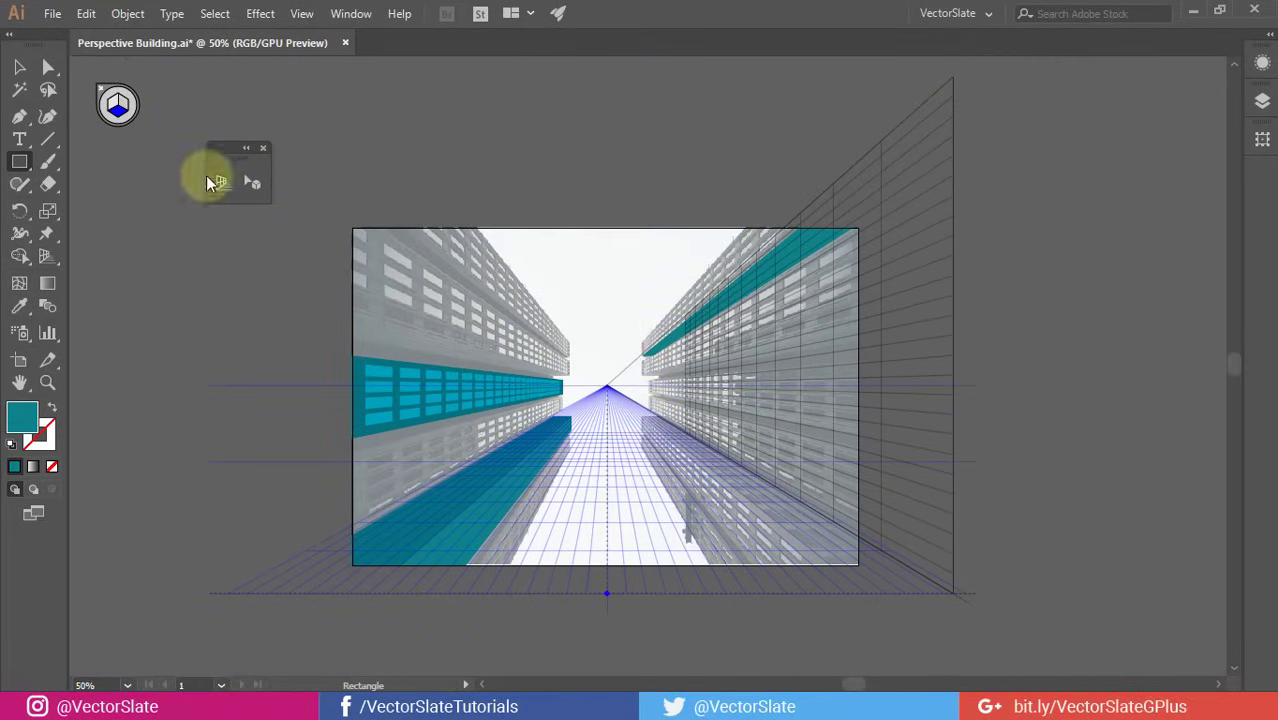
{"action": "scroll", "coordinate": [727, 421], "scroll_direction": "up", "scroll_amount": 1}
{"action": "left_click_drag", "start_coordinate": [727, 421], "coordinate": [680, 366]}
{"action": "left_click_drag", "start_coordinate": [570, 362], "coordinate": [970, 585]}
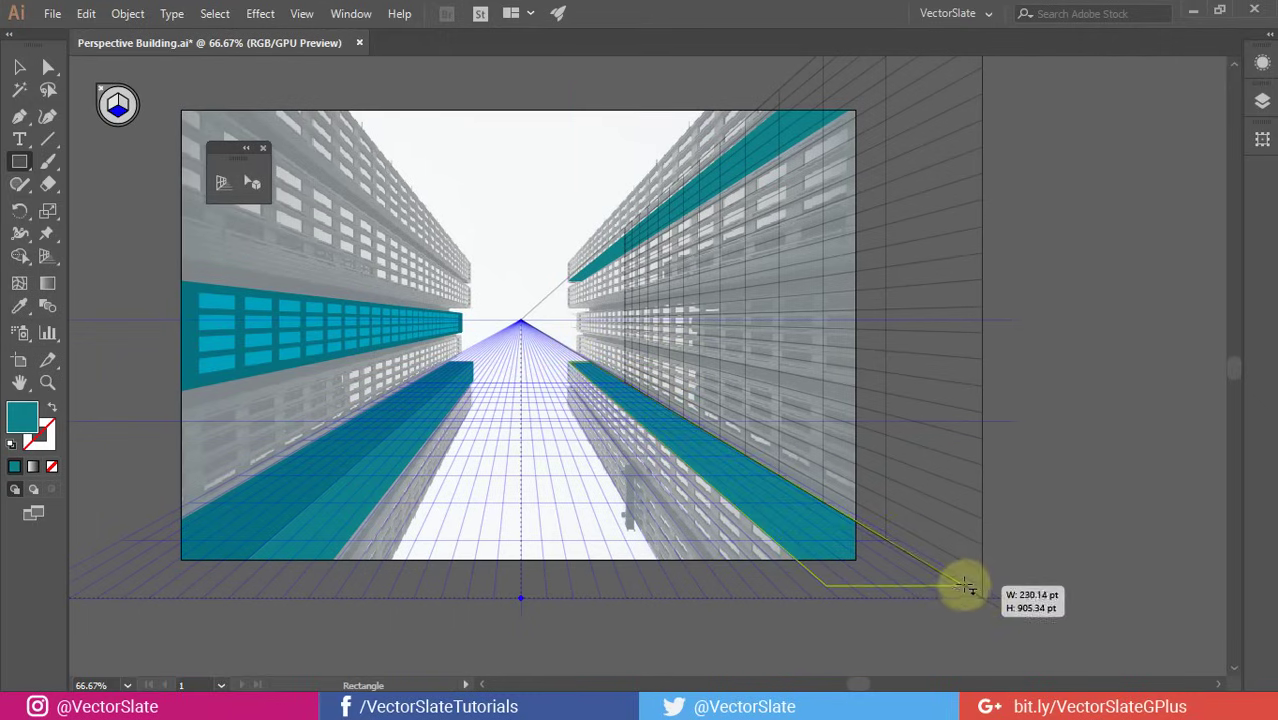
{"action": "left_click", "coordinate": [1049, 468], "text": "ctrl"}
{"action": "left_click_drag", "start_coordinate": [1037, 413], "coordinate": [1138, 491]}
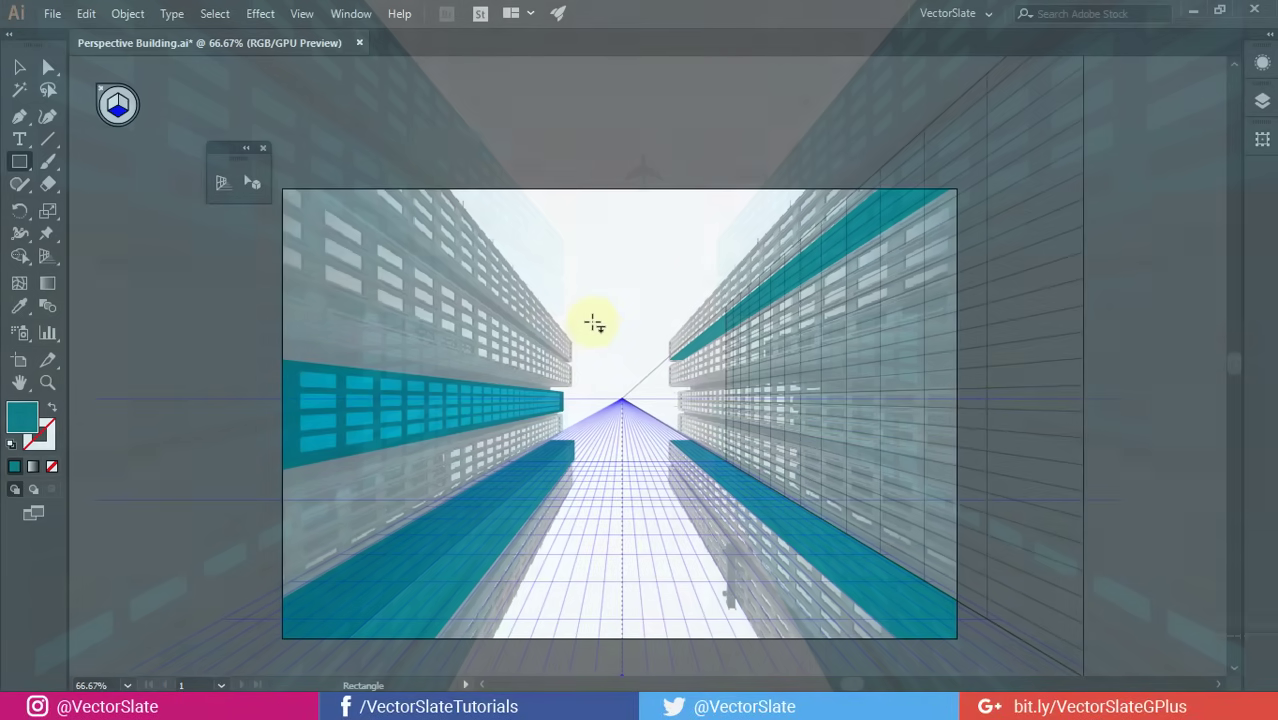